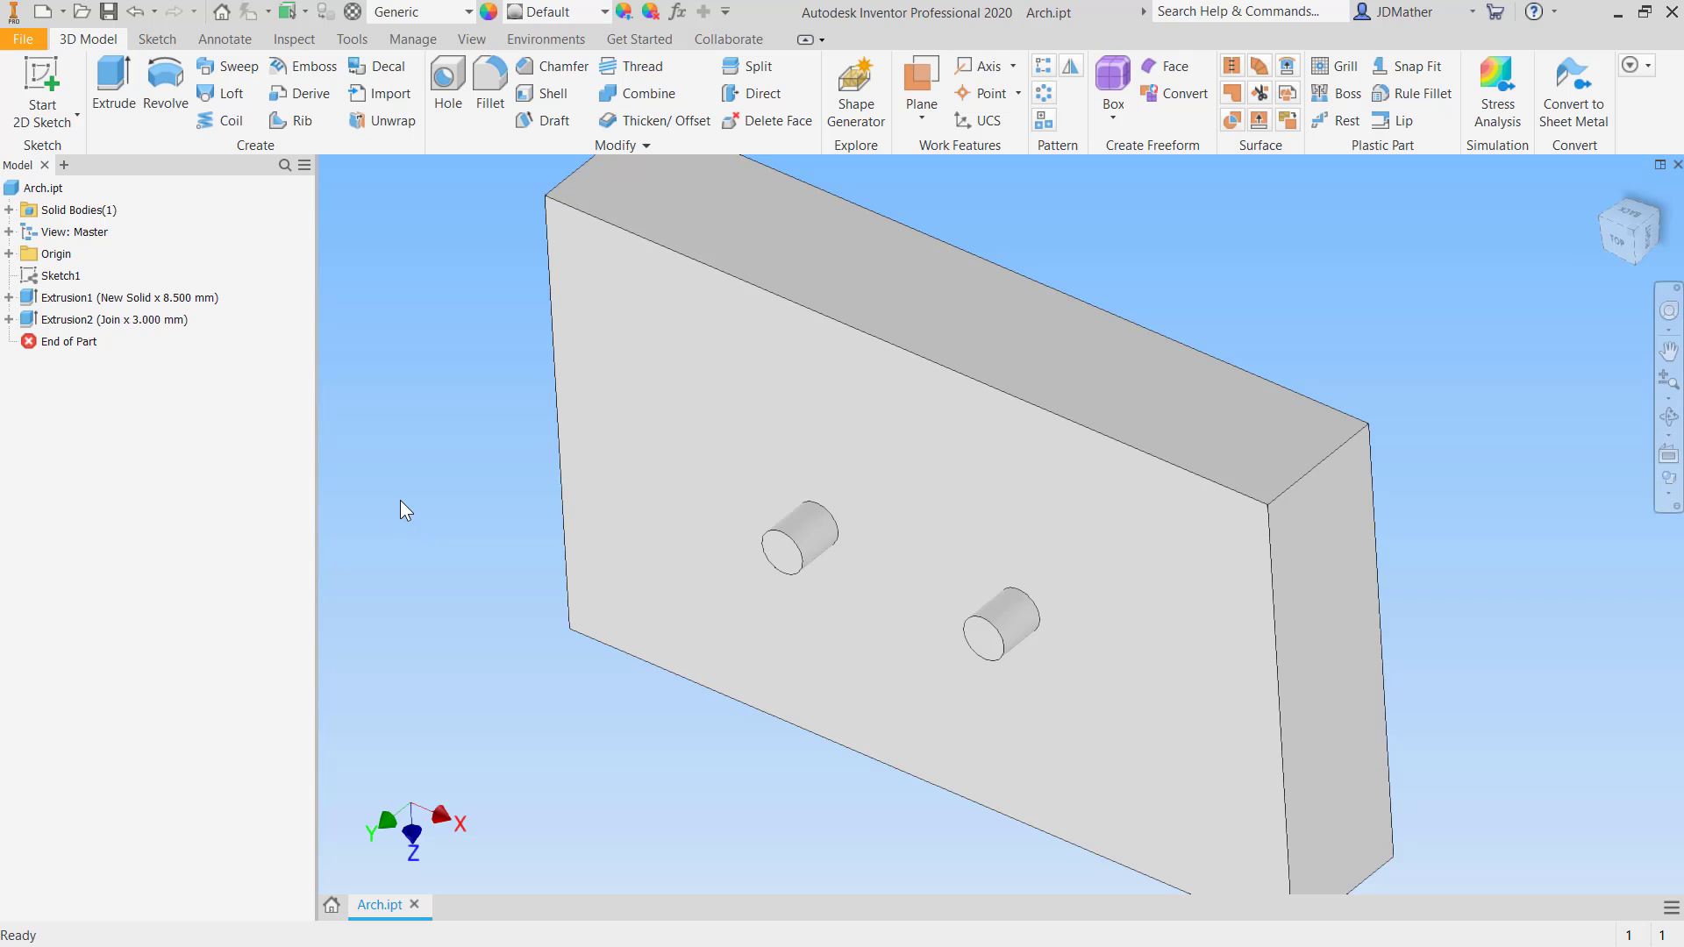
- Start a new 2D sketch on the origin's XY Plane
click(9, 254)
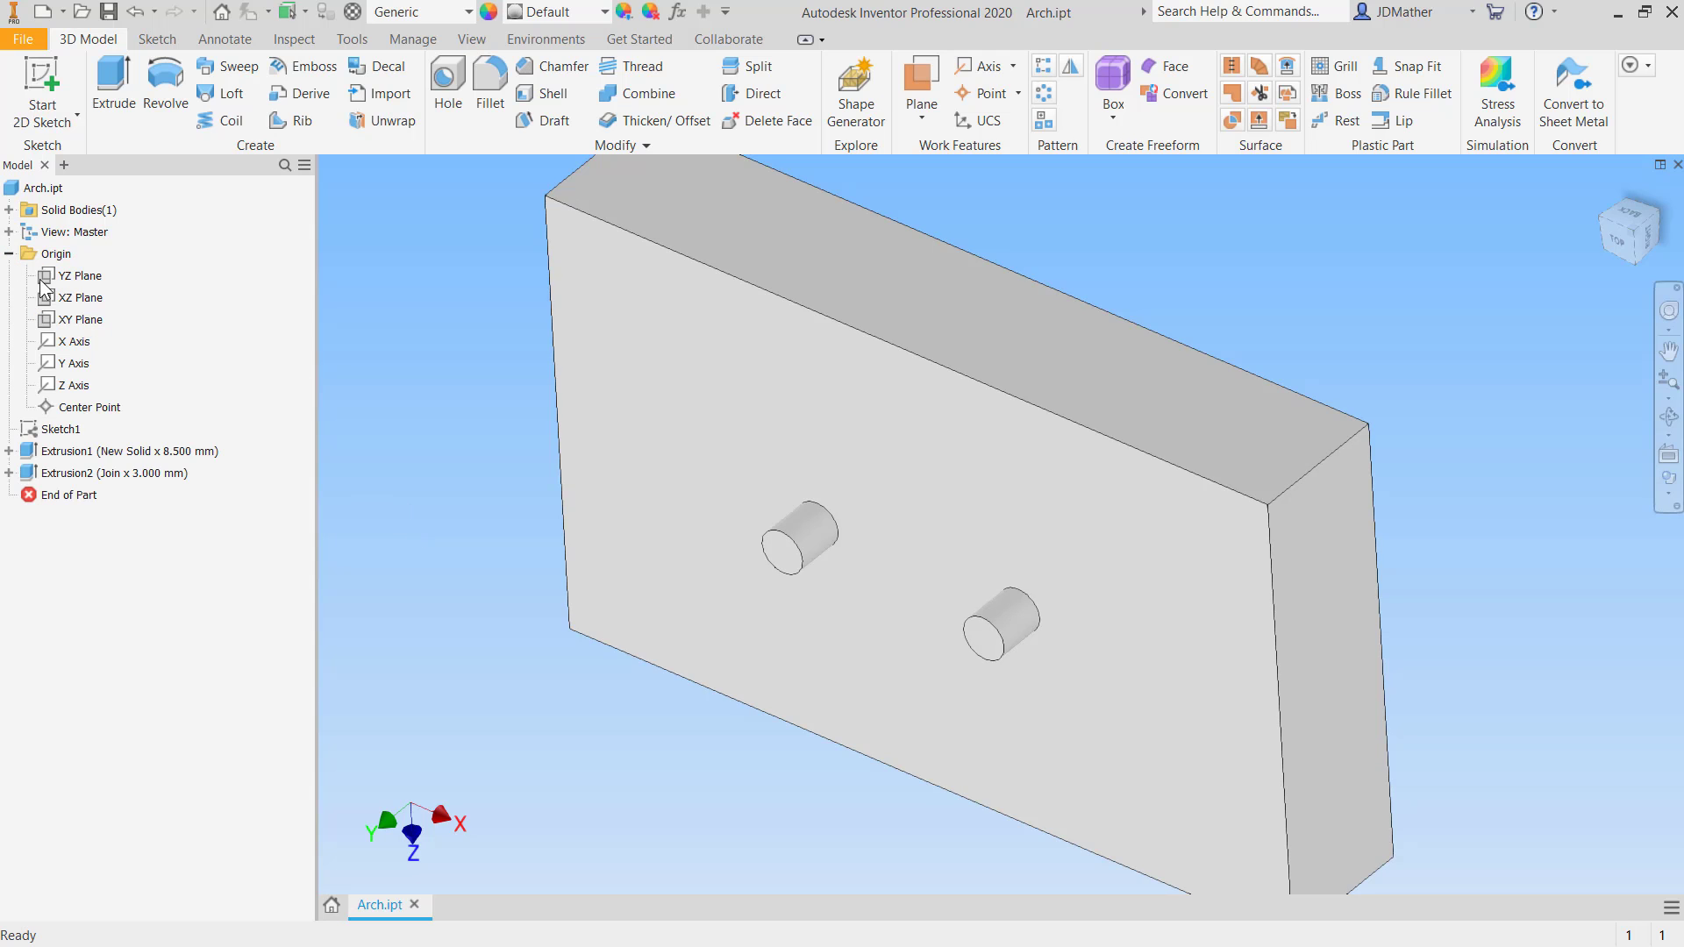
click(70, 326)
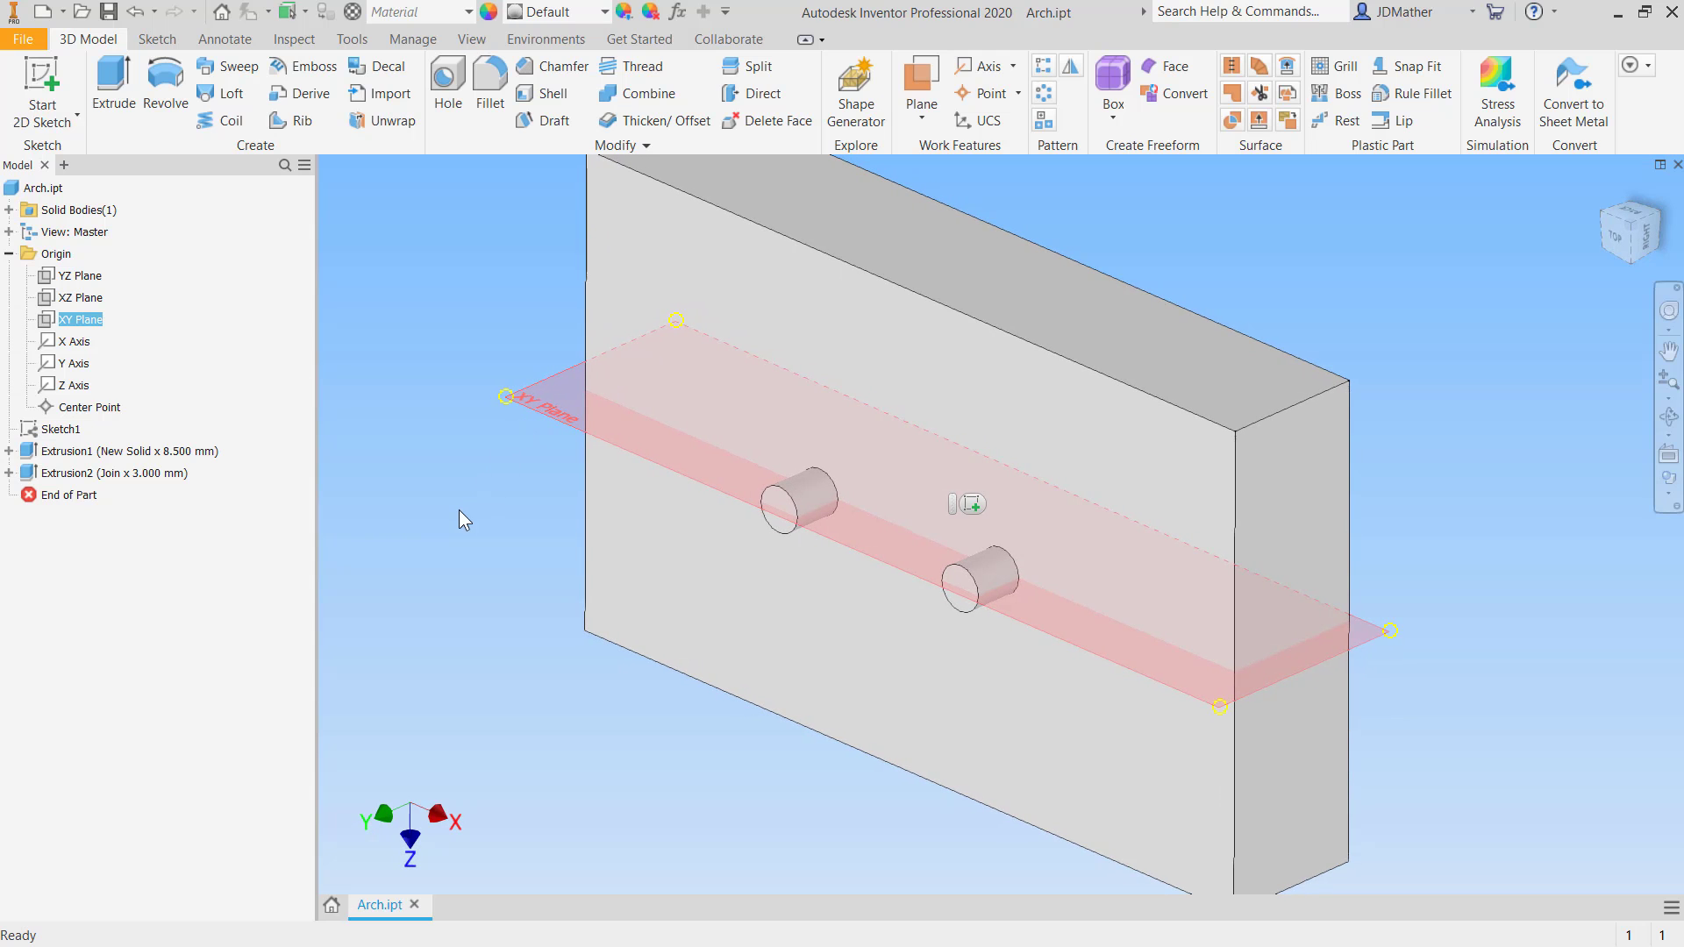
right_click(533, 409)
click(507, 465)
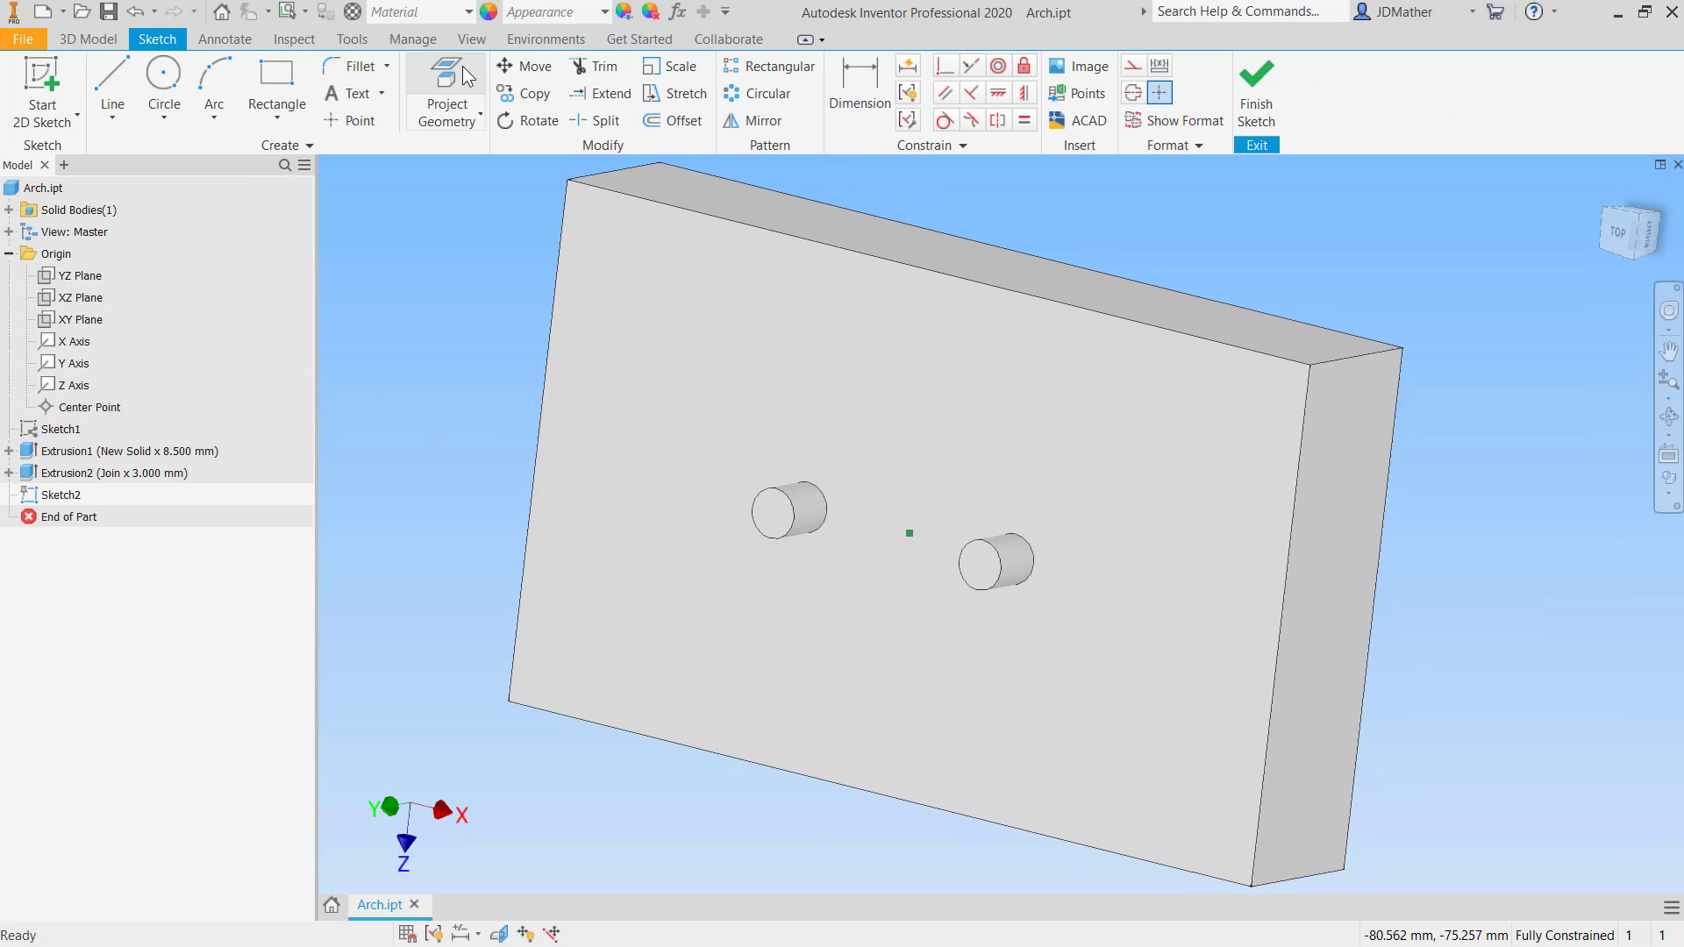
- Project the circular top edges of both pegs into the sketch
click(439, 103)
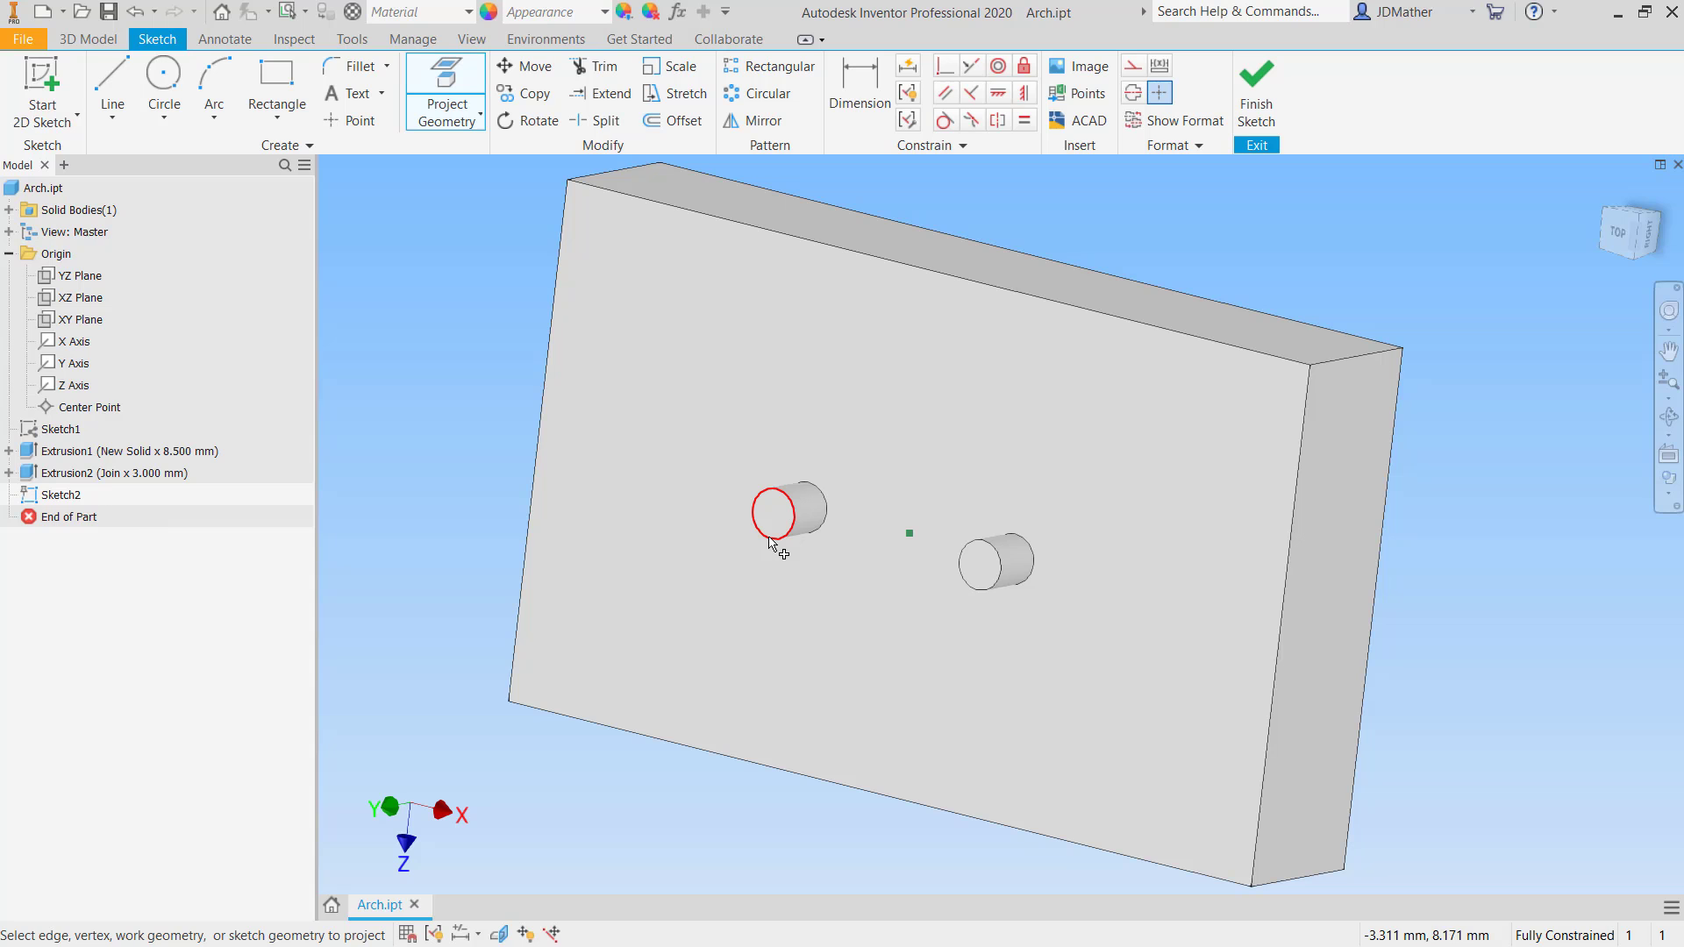
click(769, 538)
shift+middle_drag(635, 584, 783, 523)
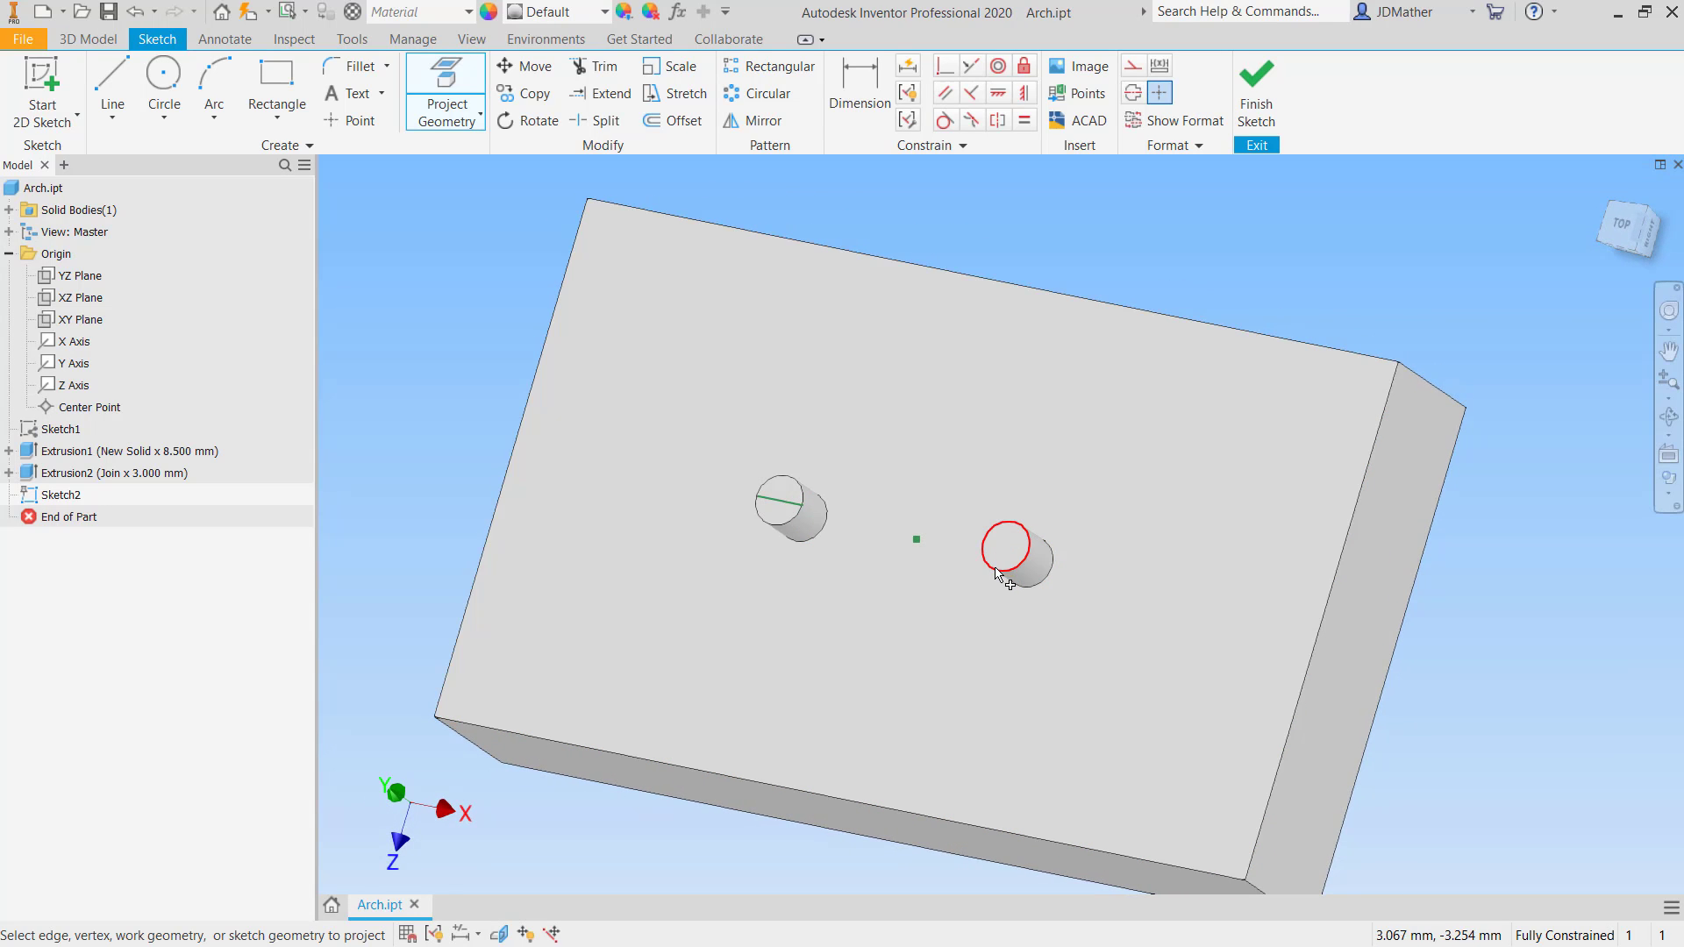
click(1001, 570)
scroll(406, 457, down, 2)
shift+middle_drag(407, 457, 549, 286)
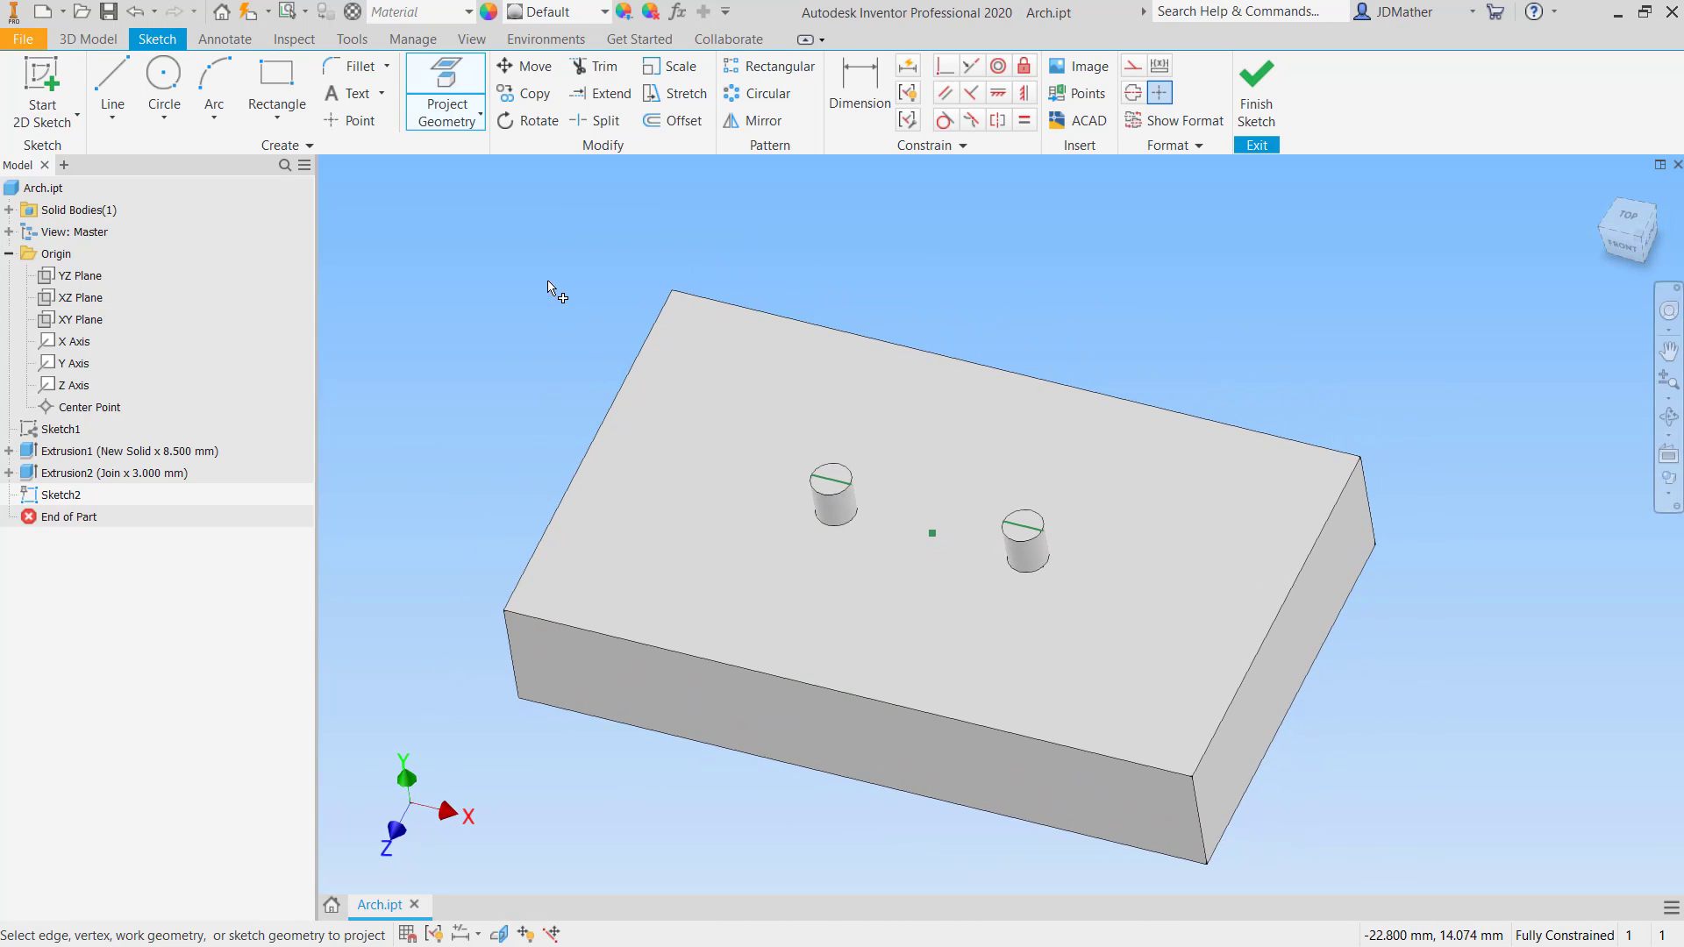
- Draw a three-point arc bulging upward between the midpoints of the two projected peg lines
click(214, 84)
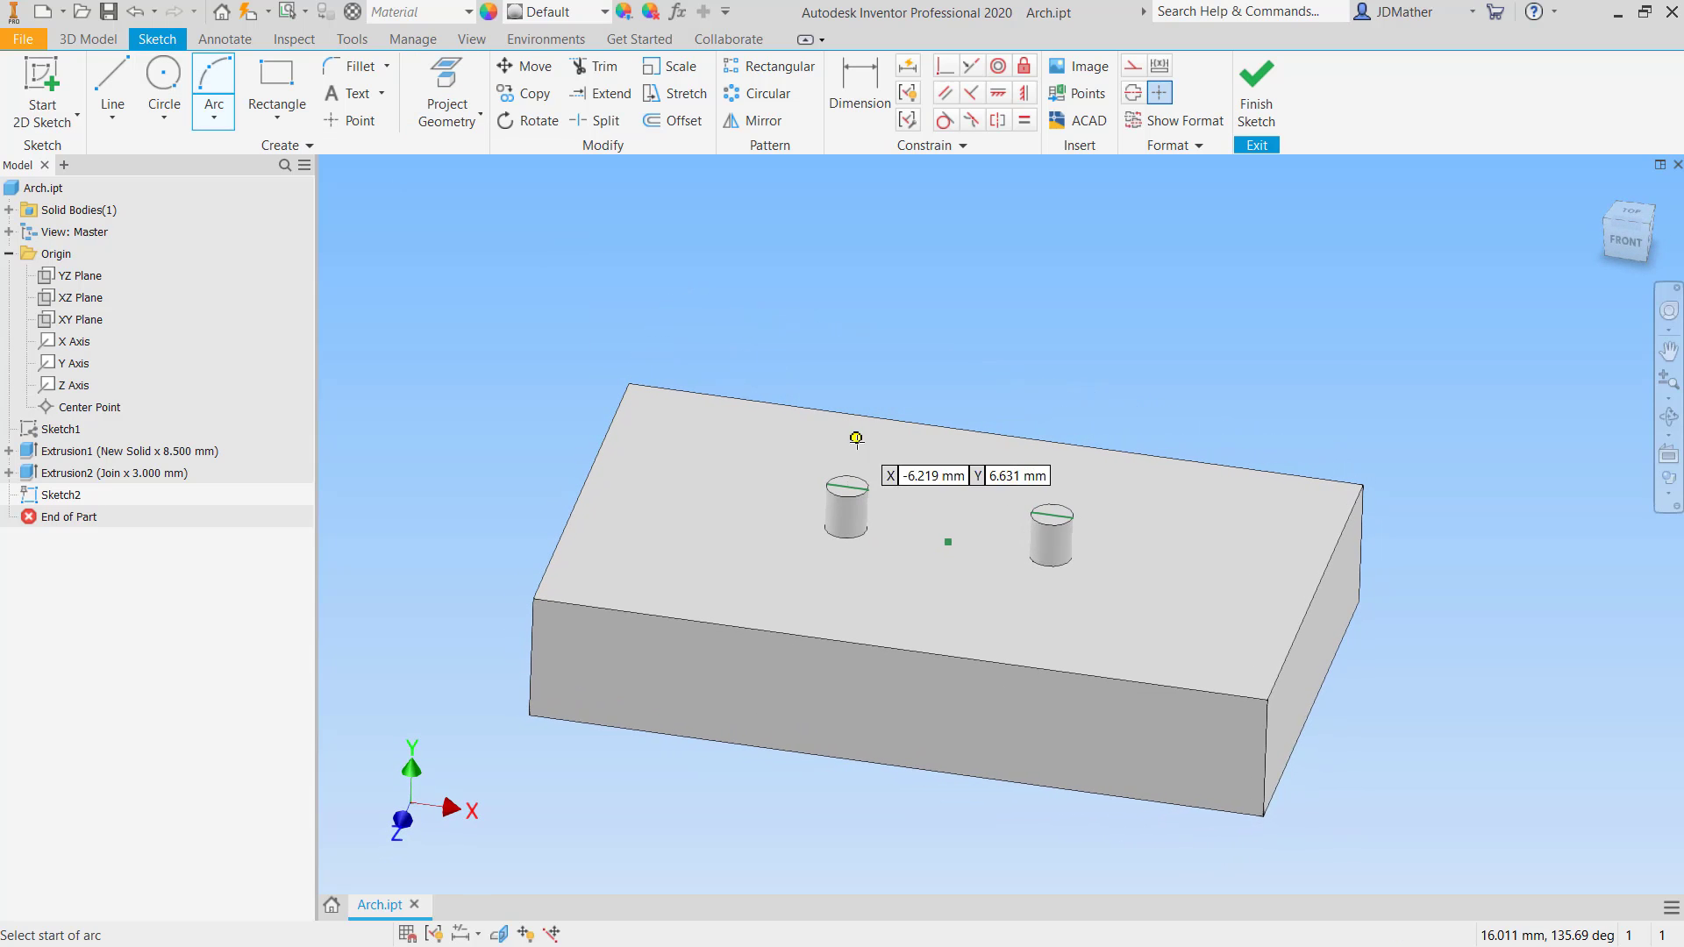
click(848, 487)
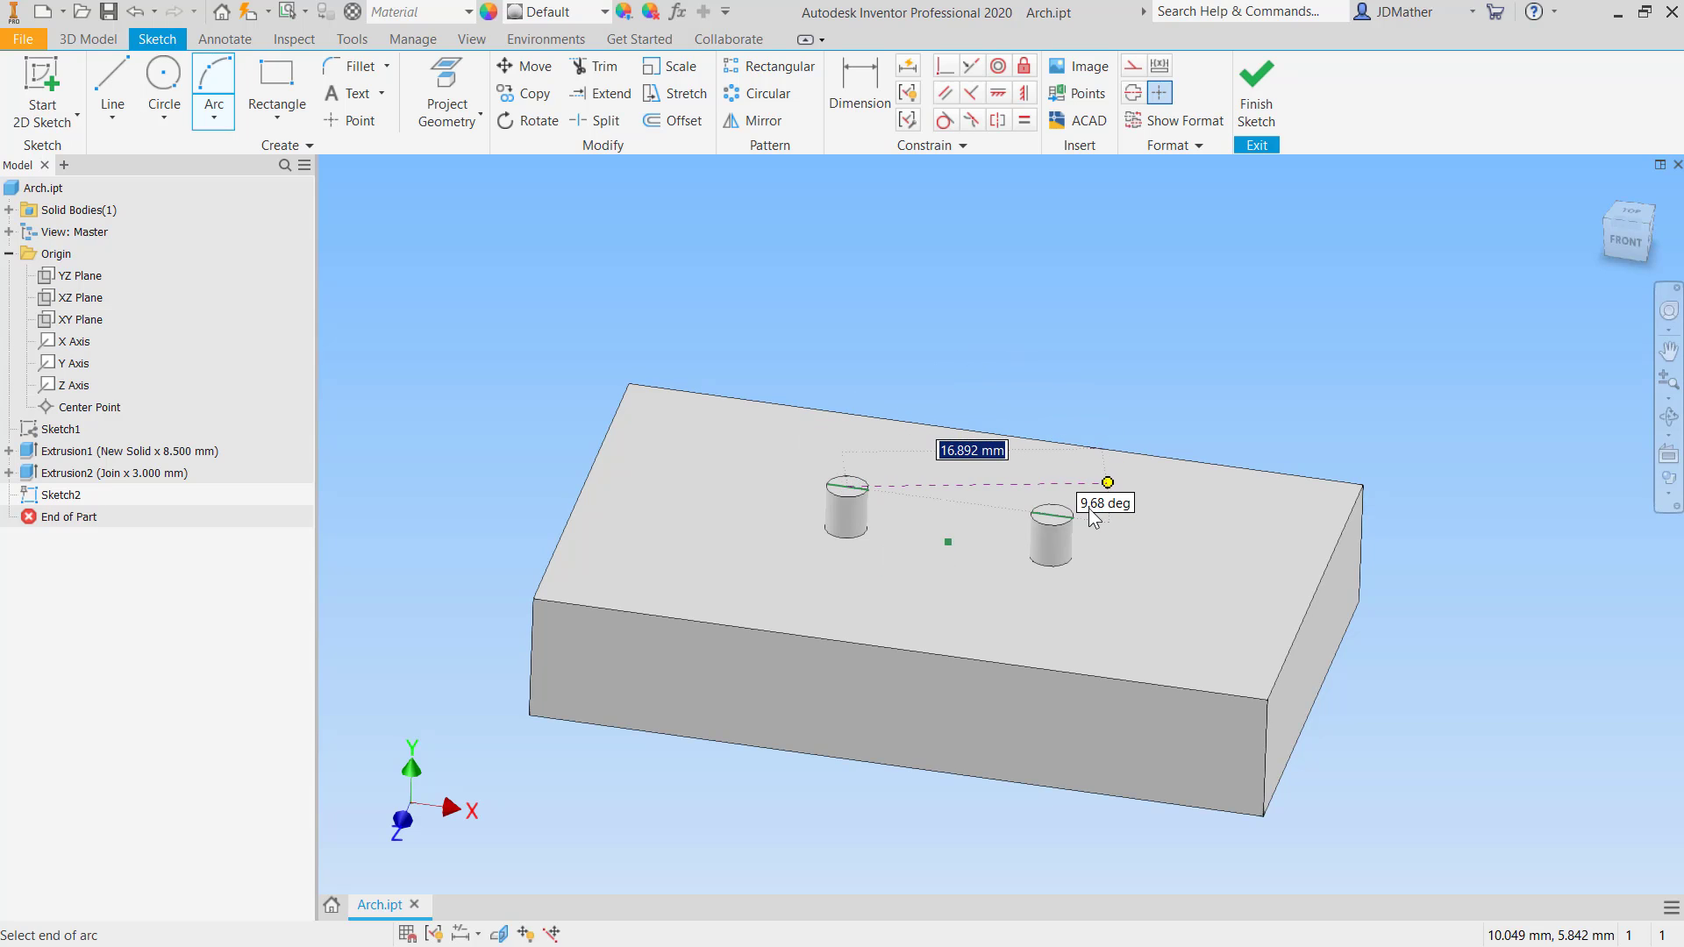
click(1054, 514)
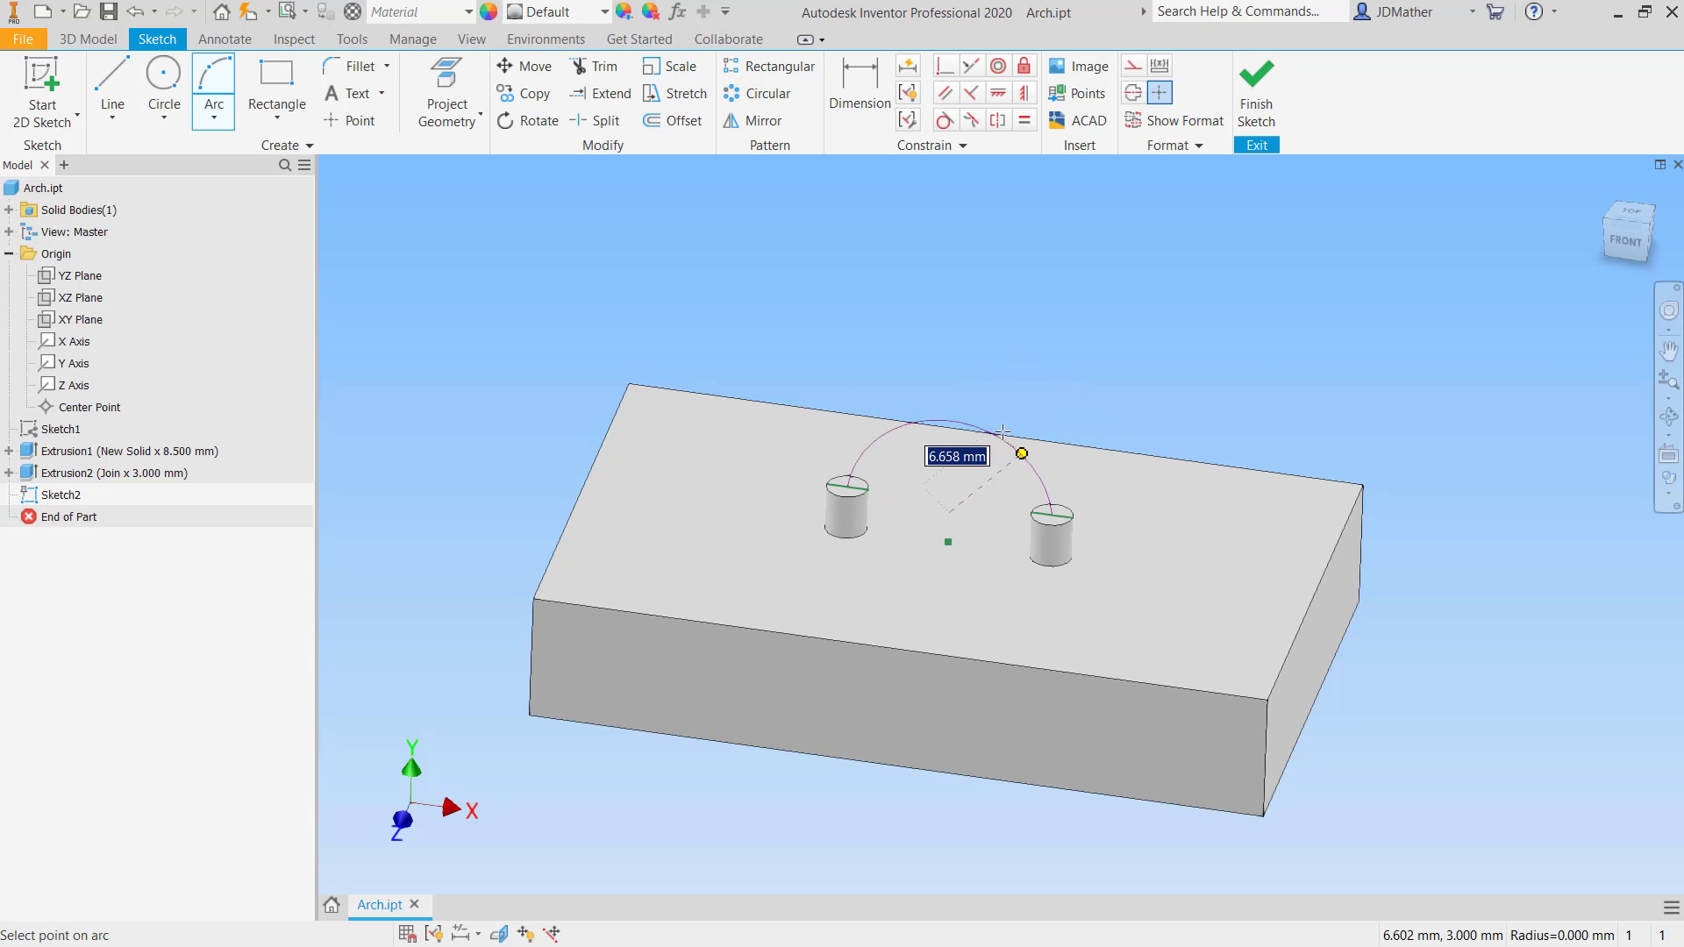
click(987, 390)
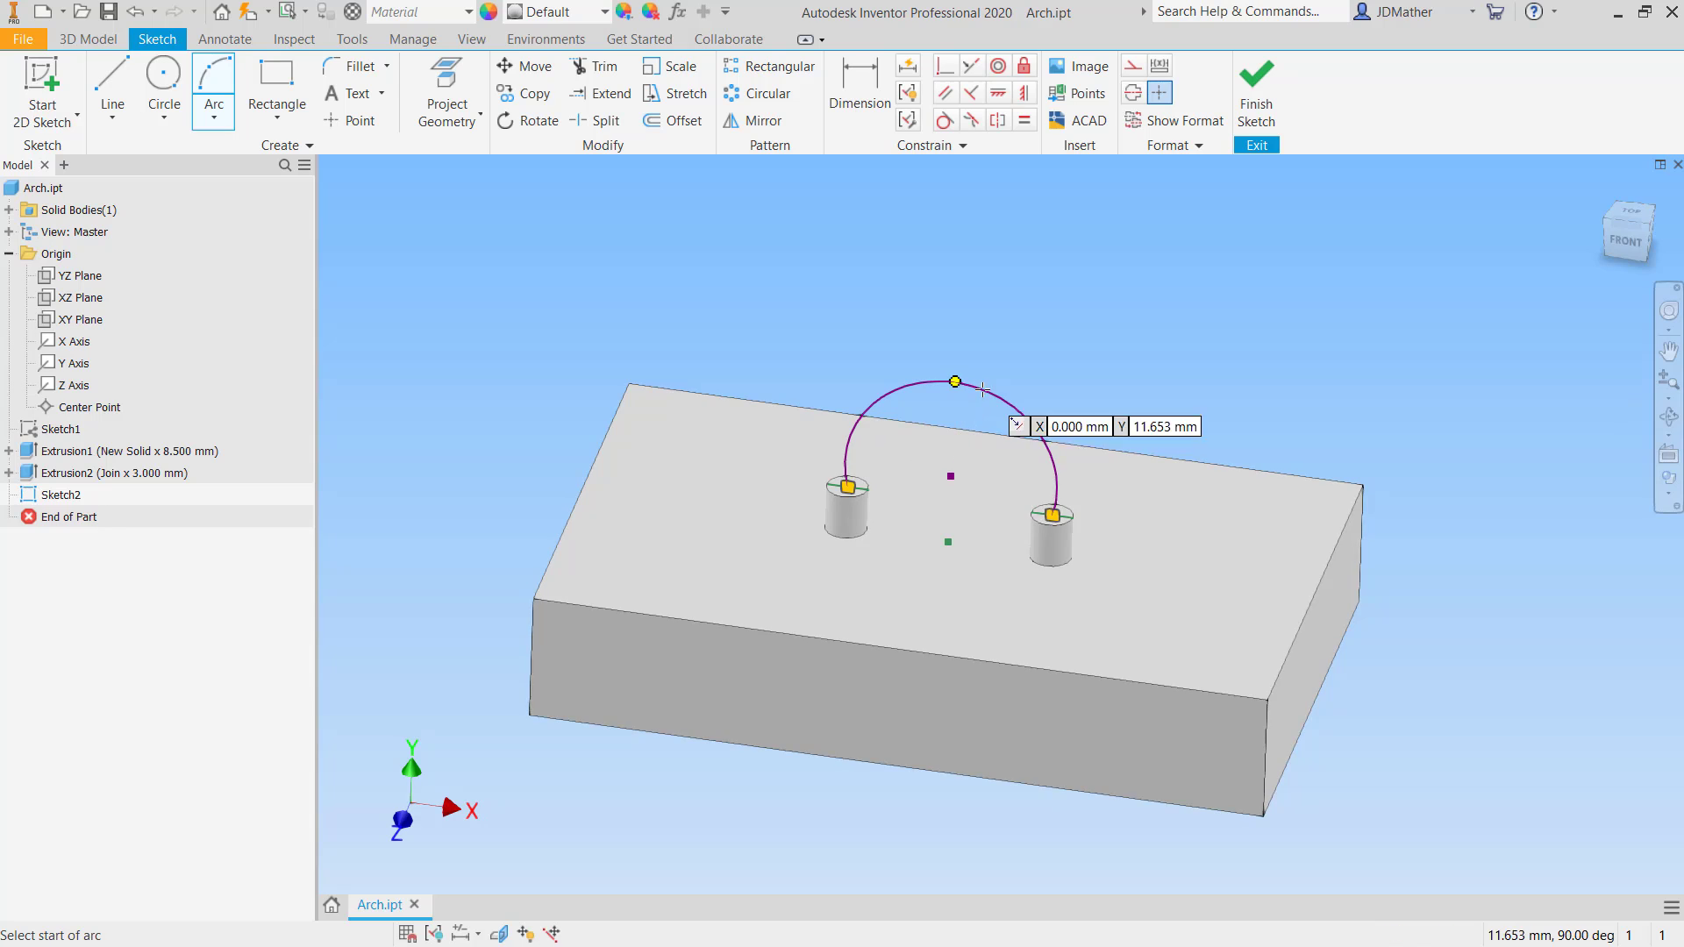
key(Escape)
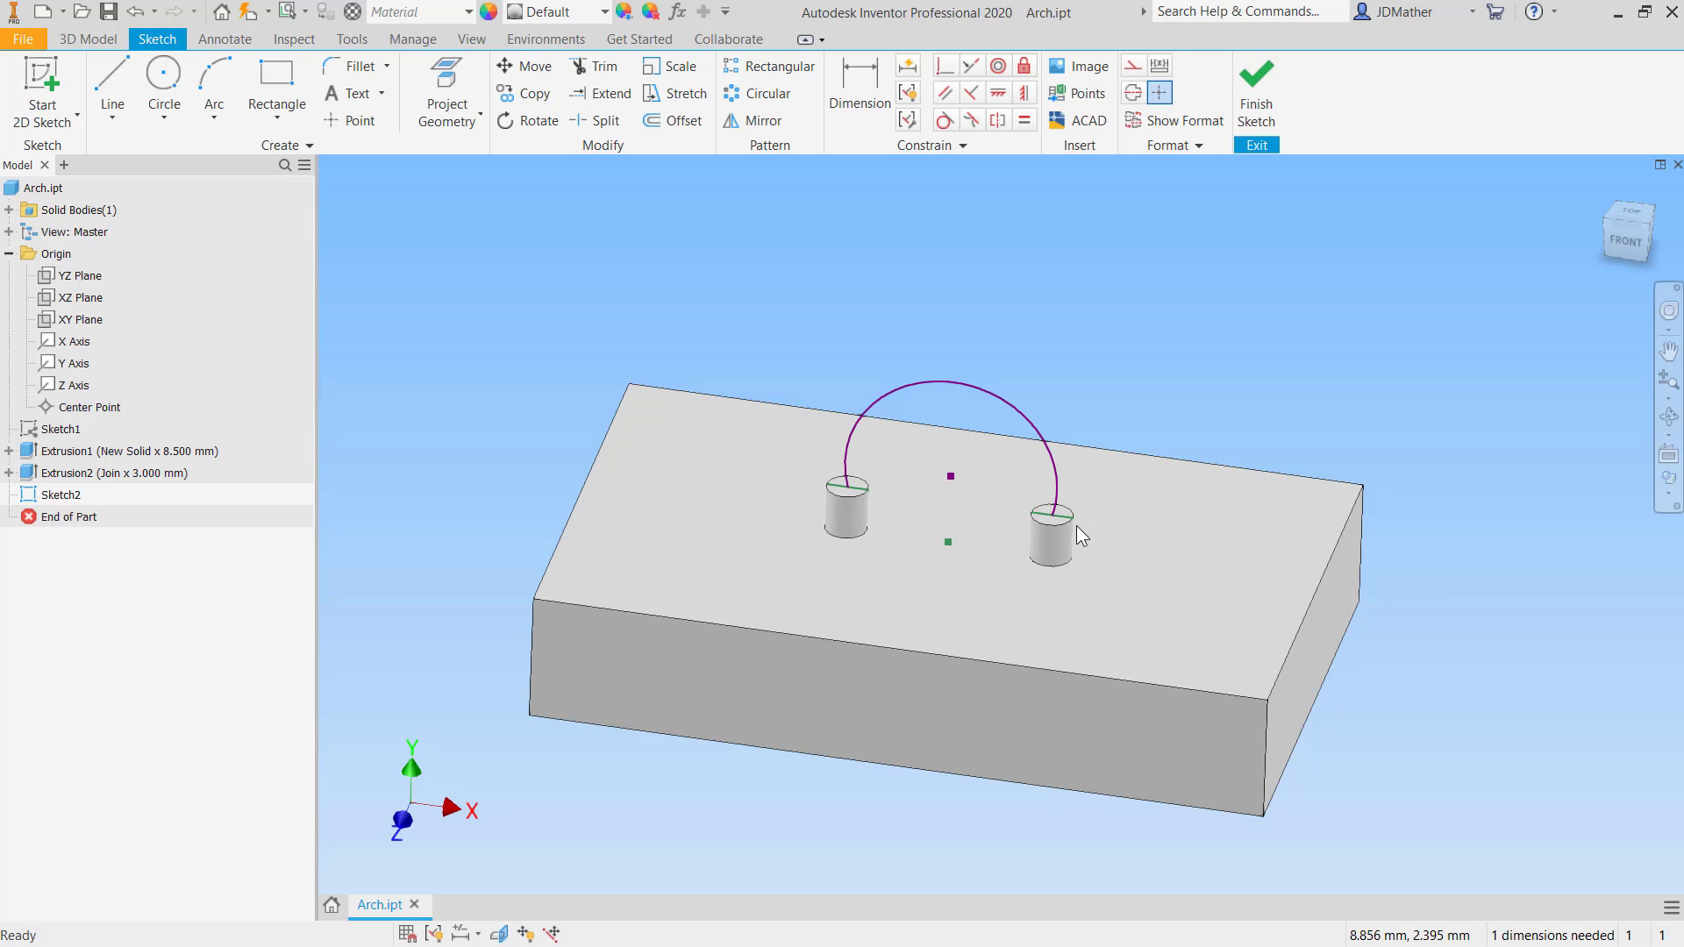
- Constrain the arc's center point coincident with the left peg's projected top line
click(945, 70)
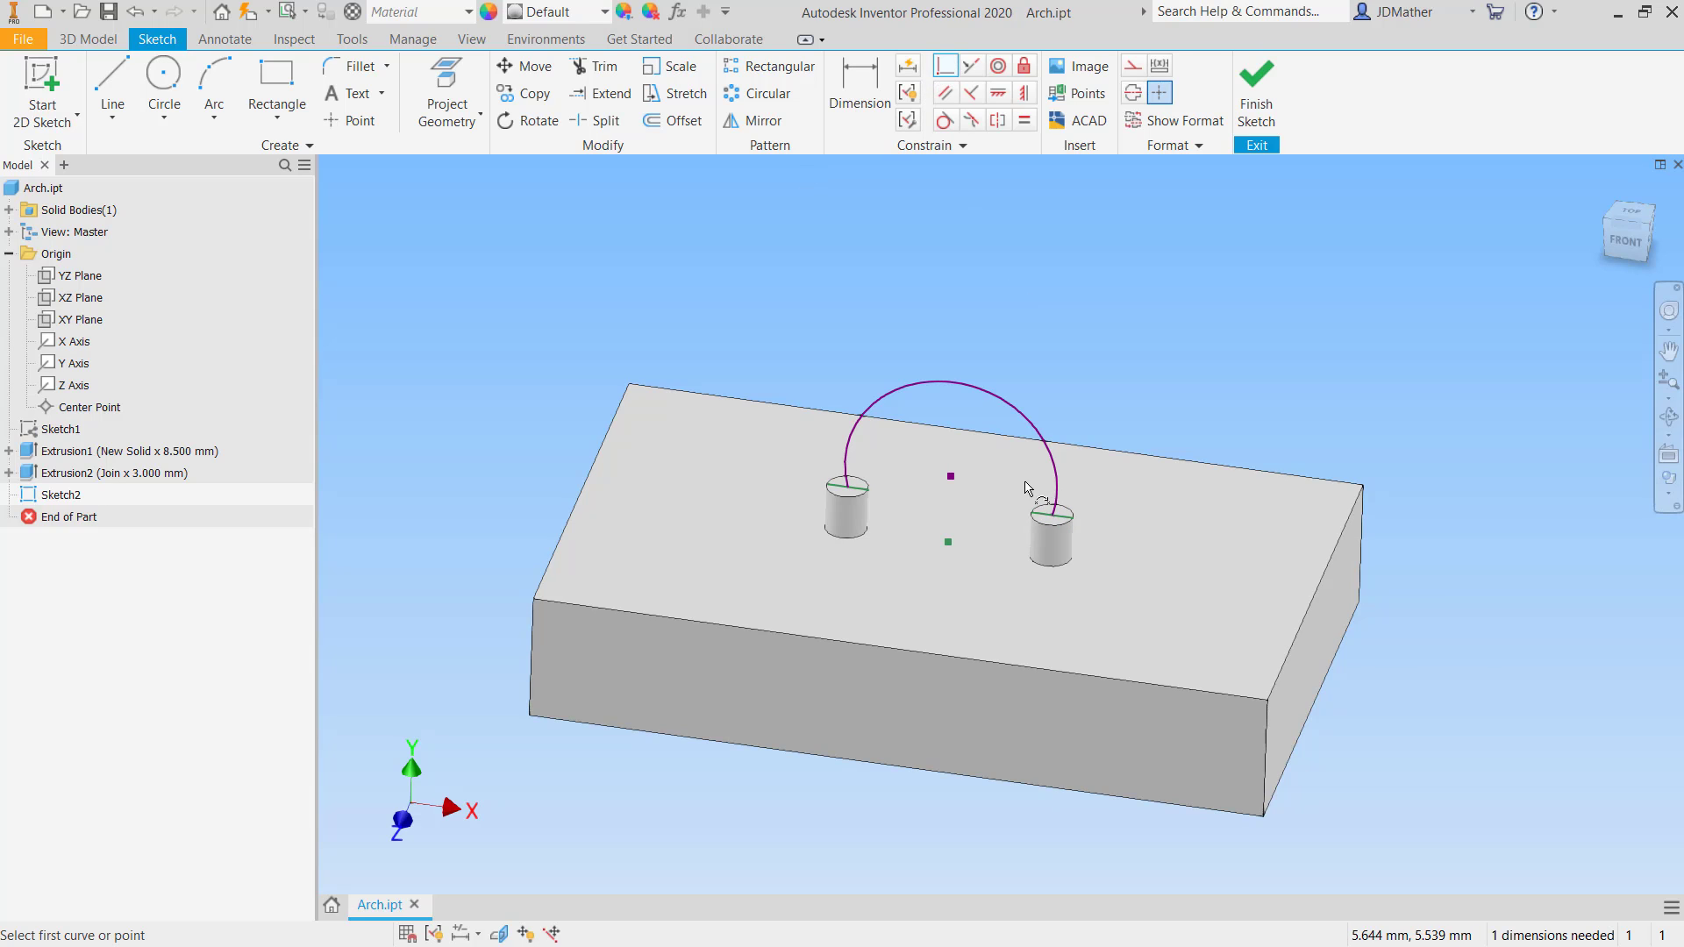
click(951, 476)
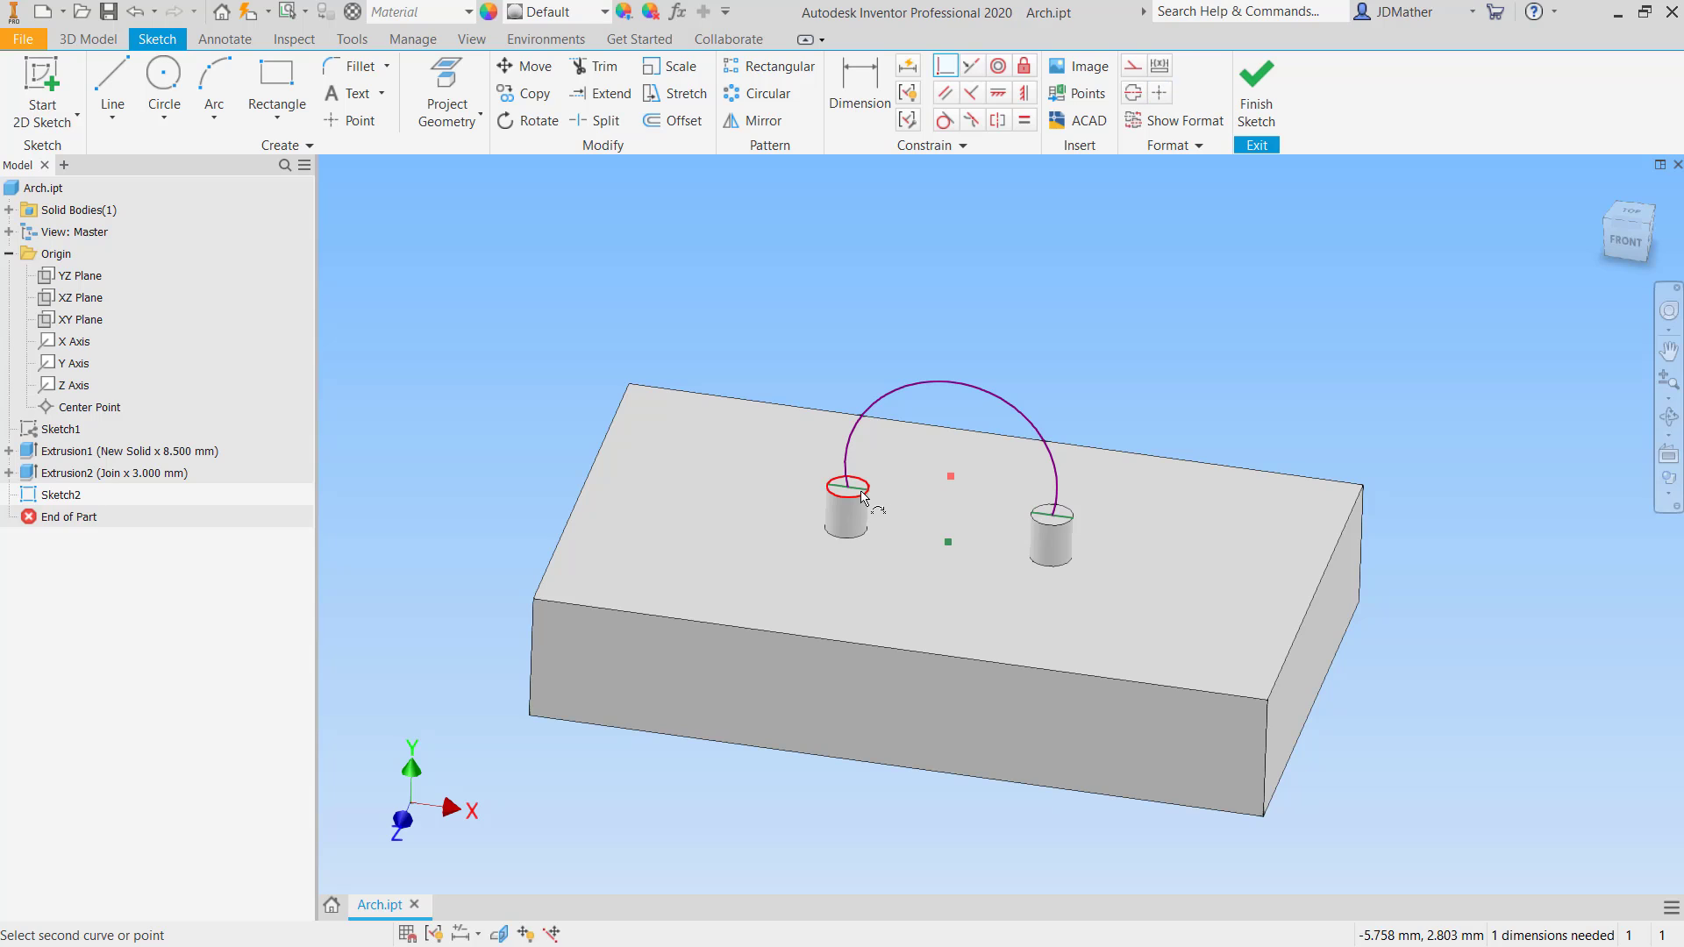
click(861, 494)
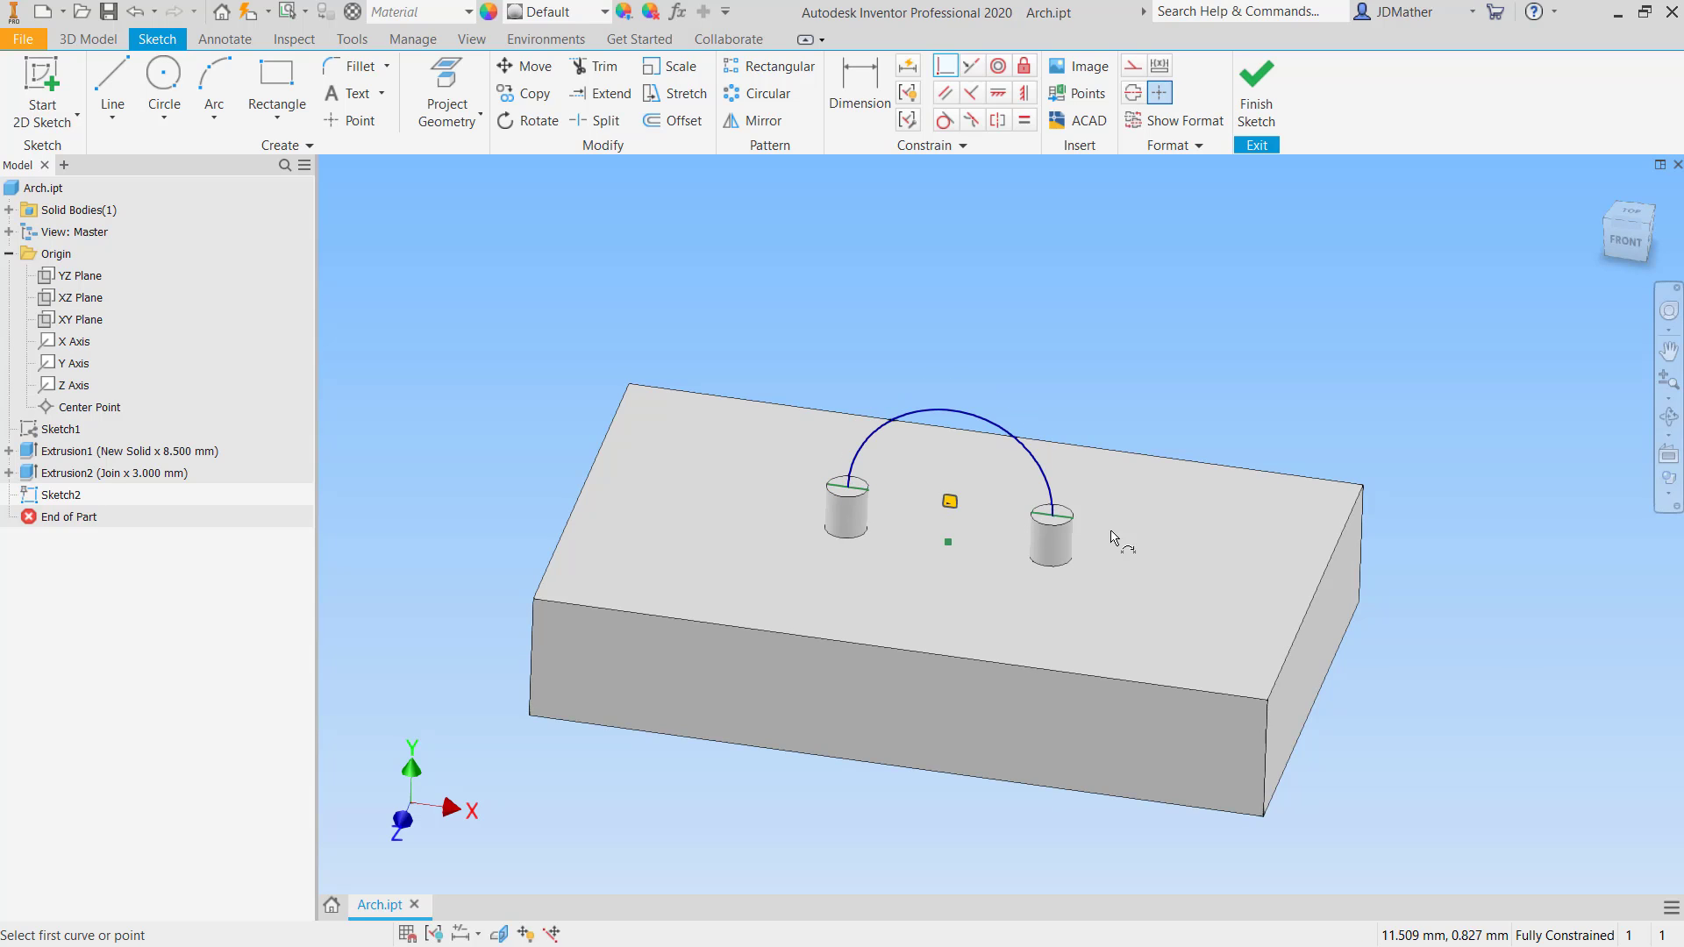
key(Escape)
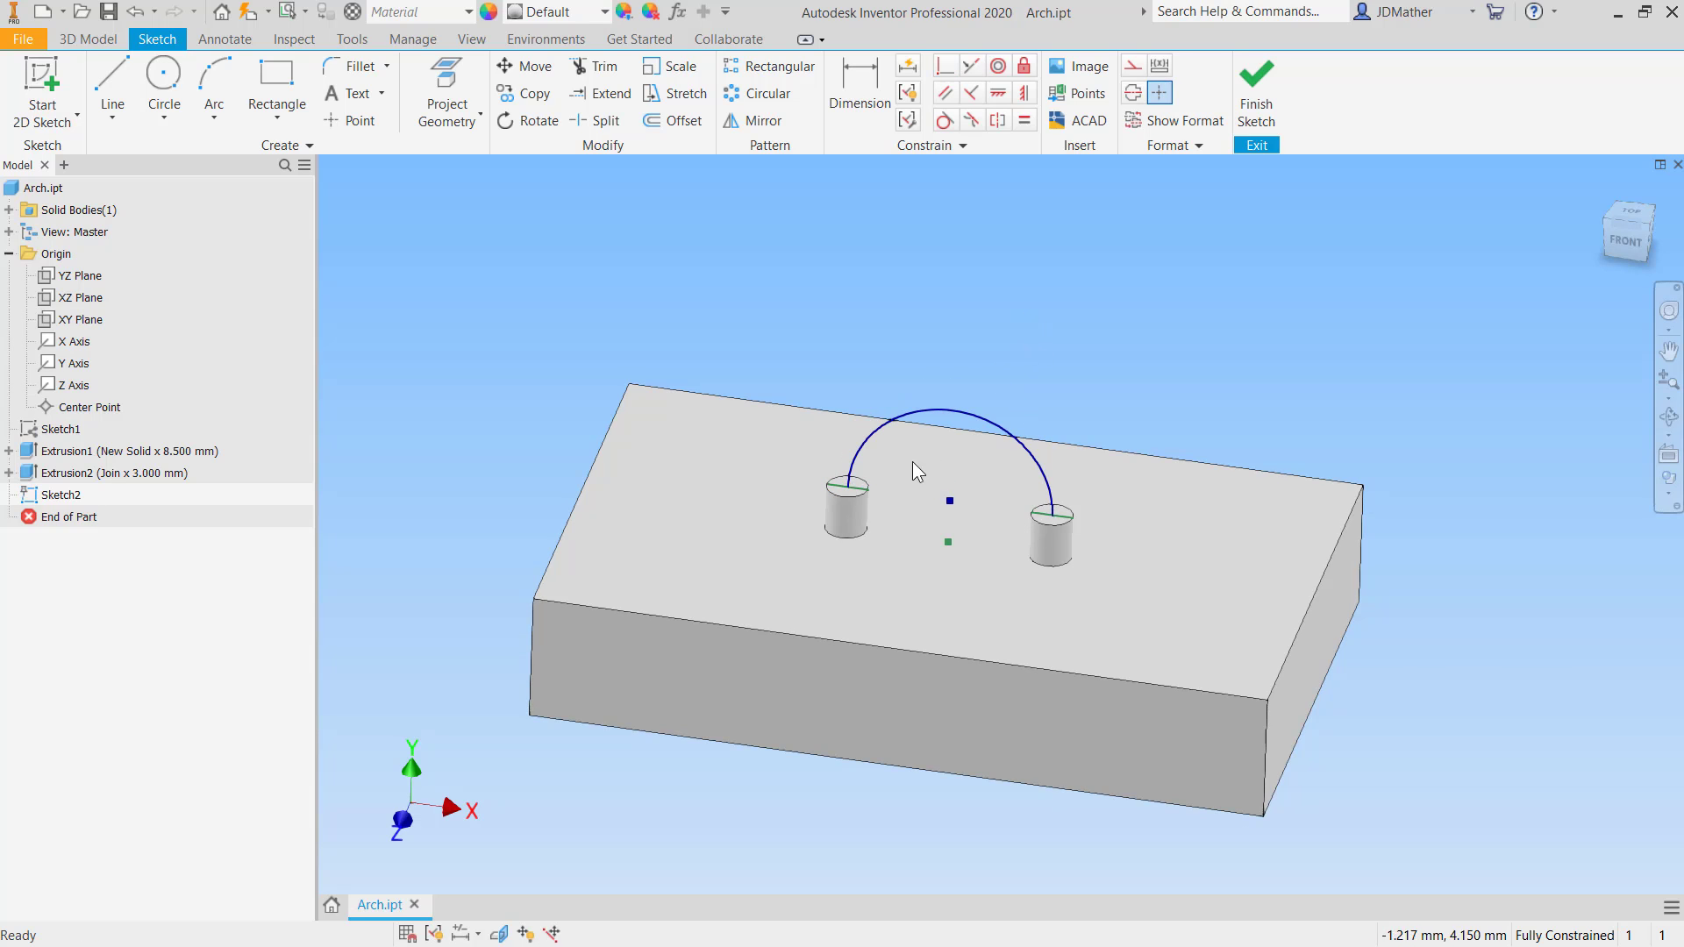
- Finish the sketch and sweep the left peg's circular top profile along the arc as a new solid
click(1256, 92)
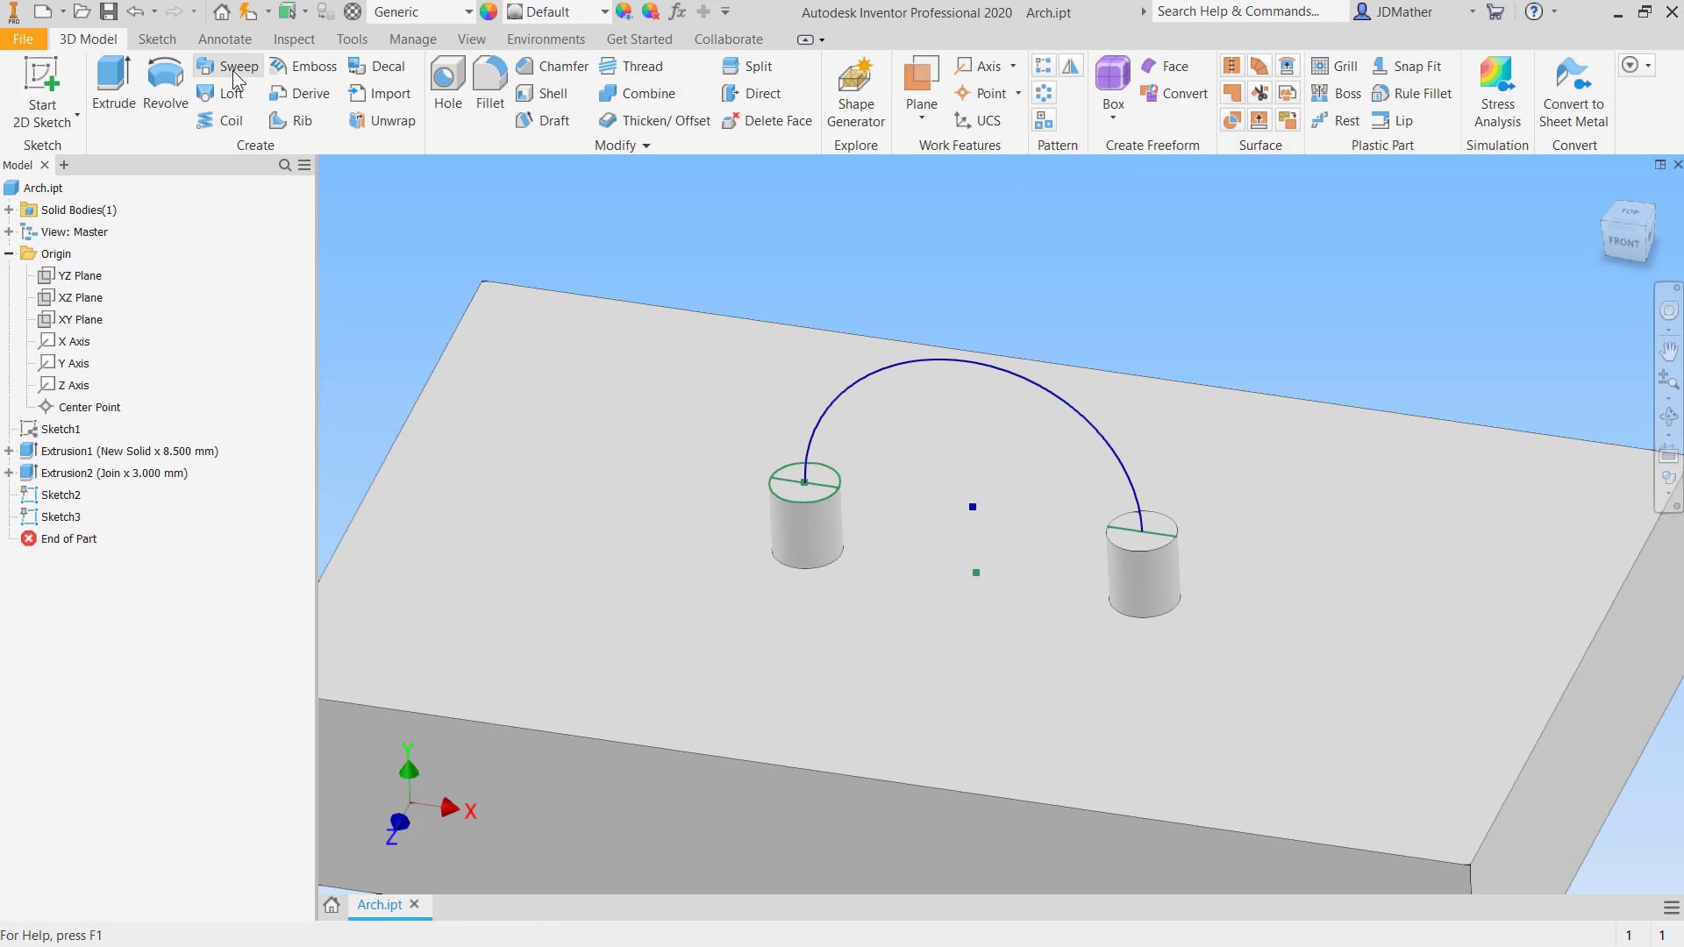
click(235, 68)
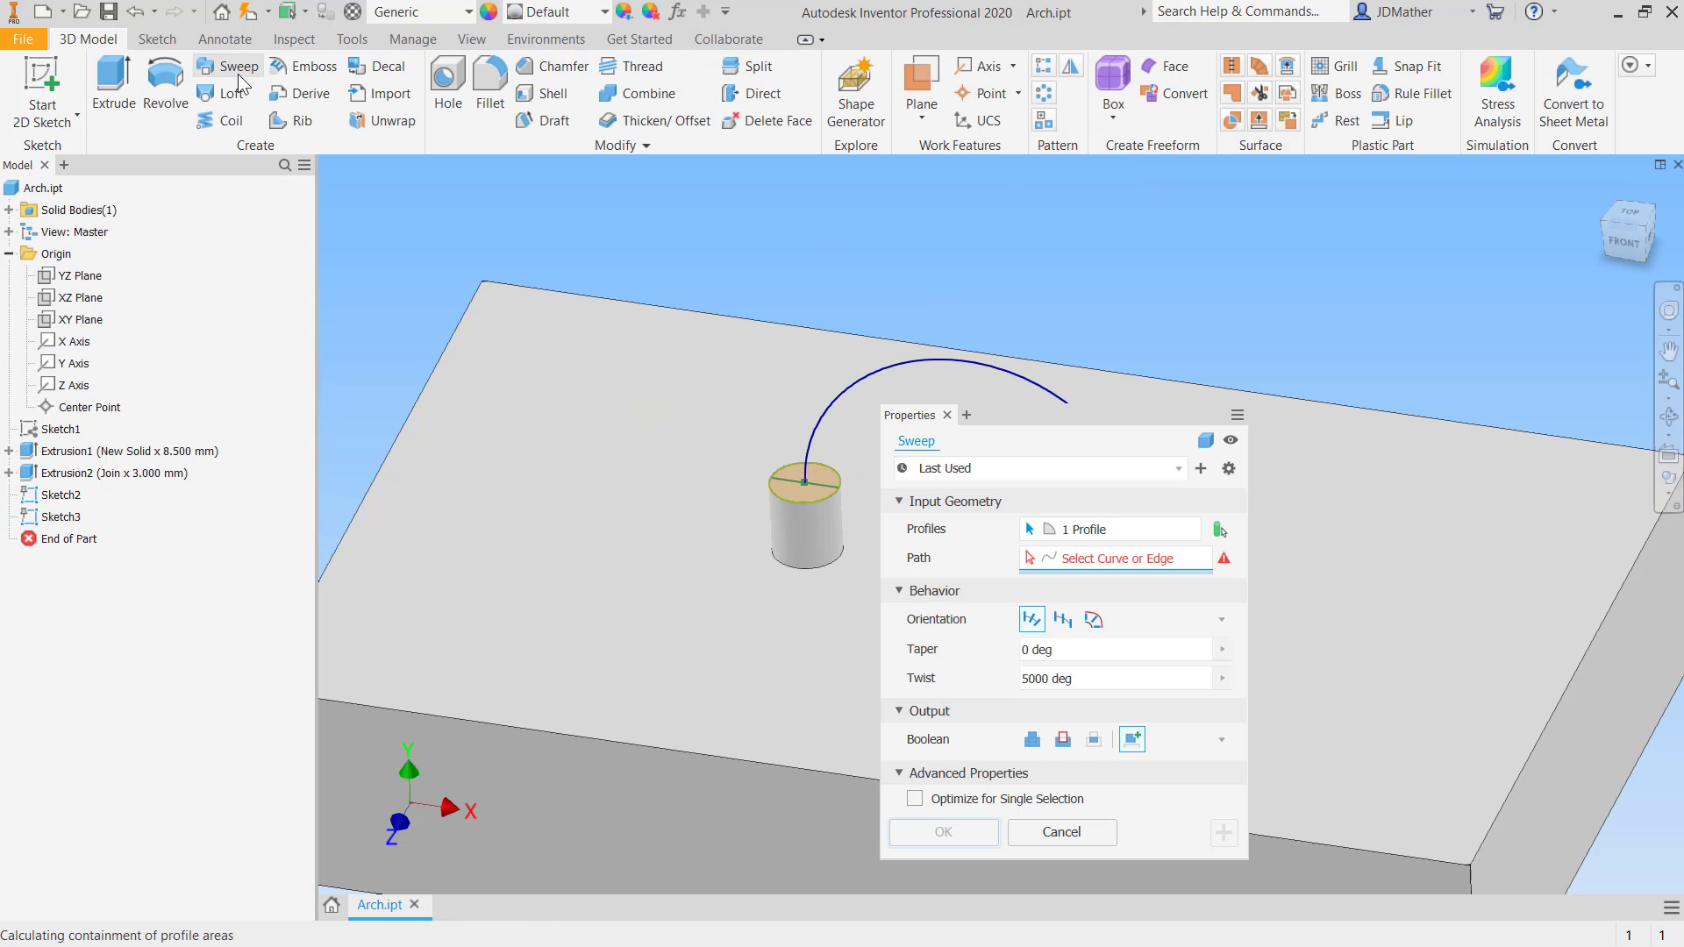
click(937, 369)
scroll(960, 294, down, 5)
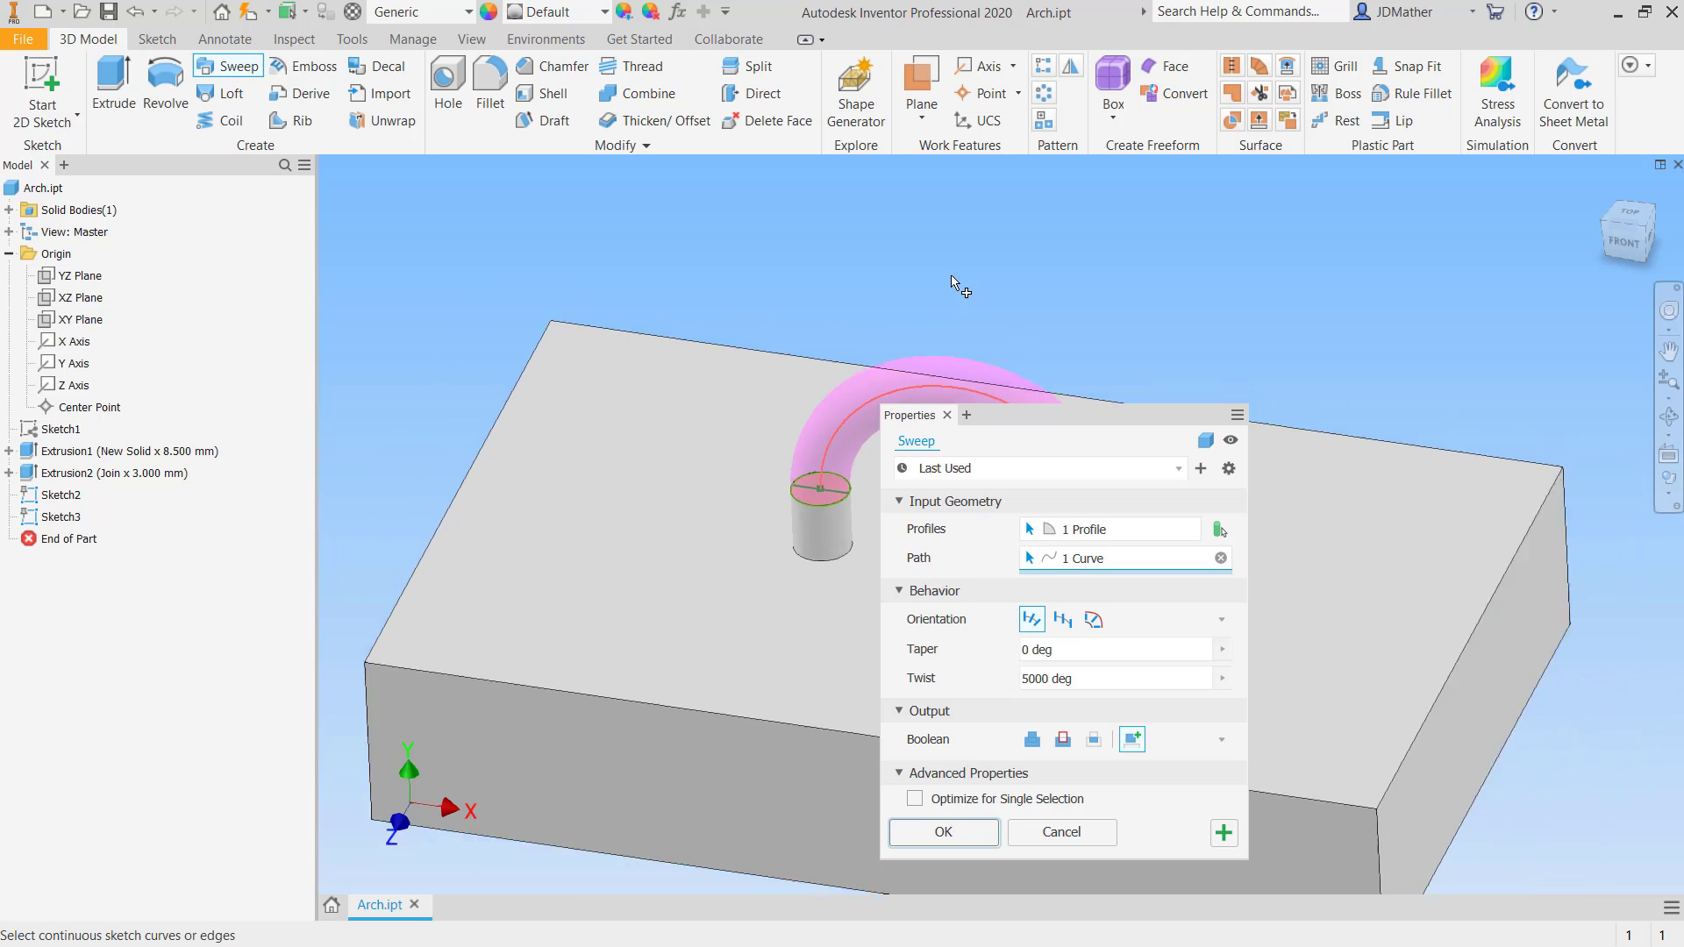
click(978, 830)
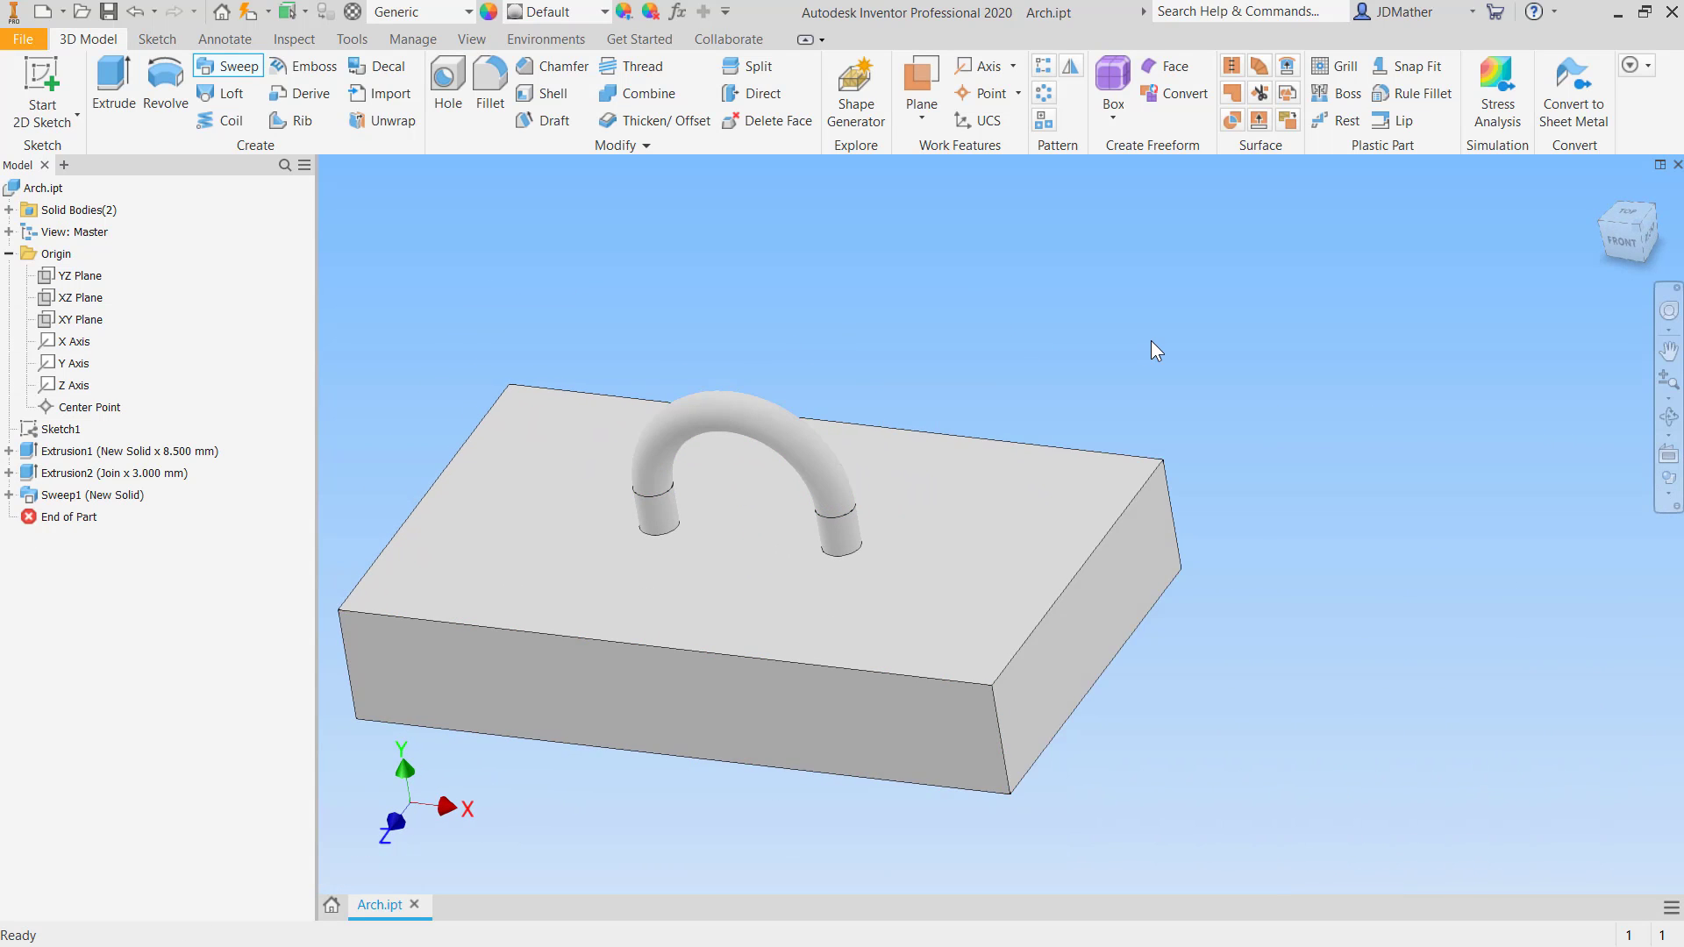
- Roll the model back by moving the End of Part marker above Sweep1
key(F6)
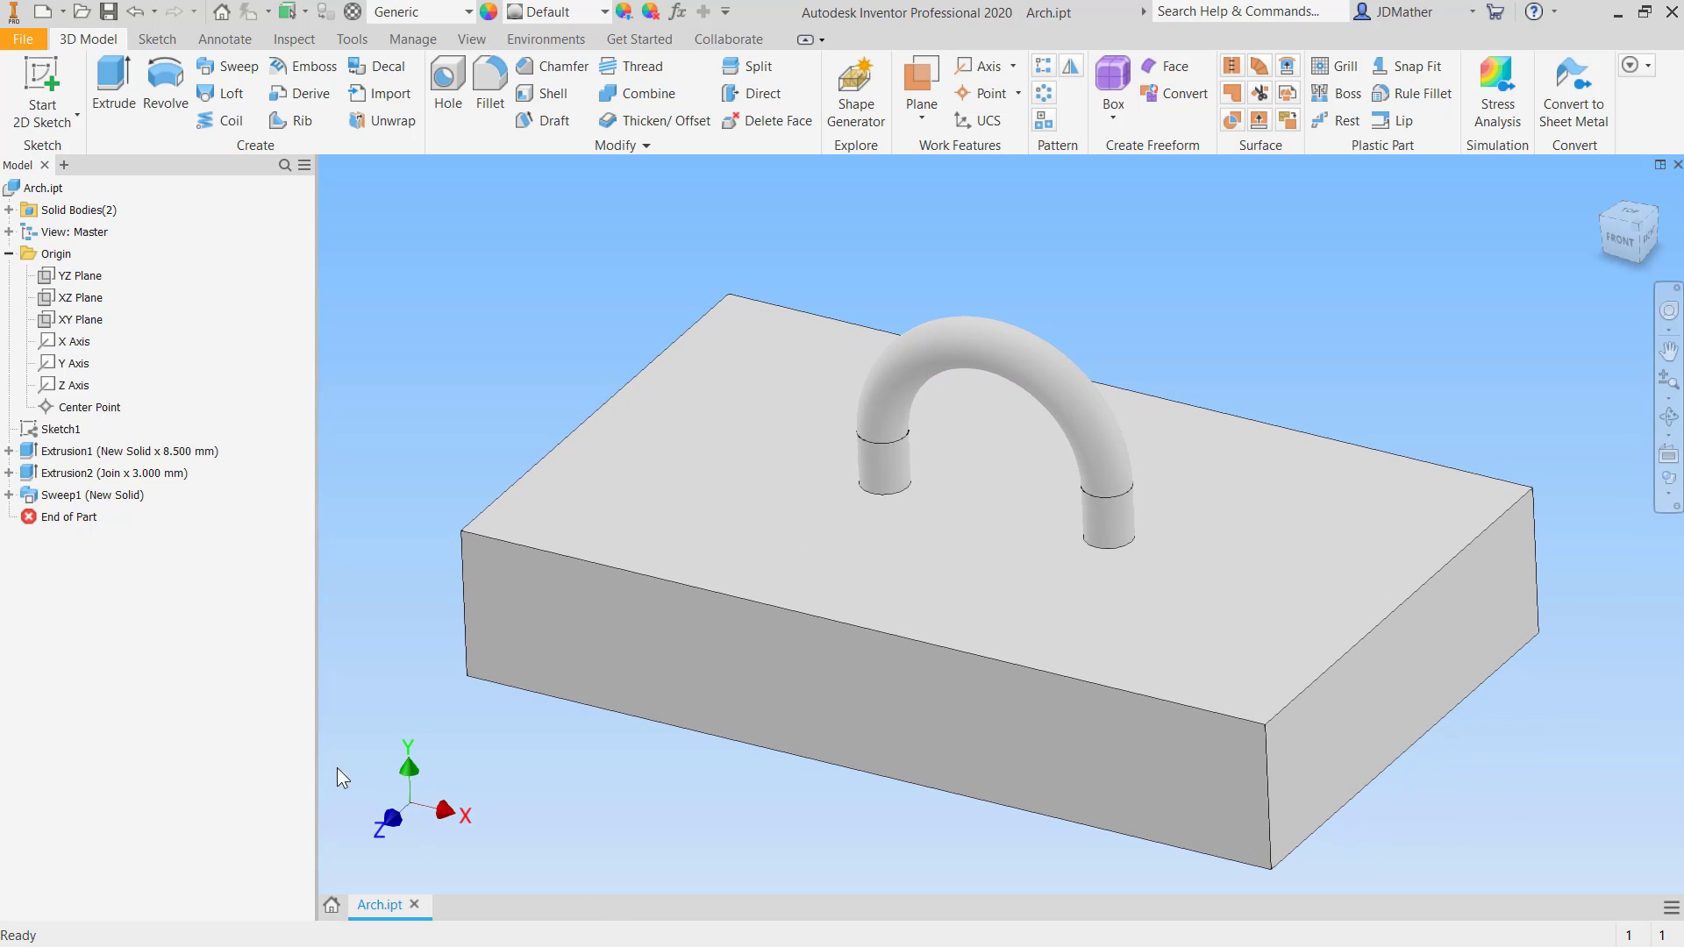
click(73, 518)
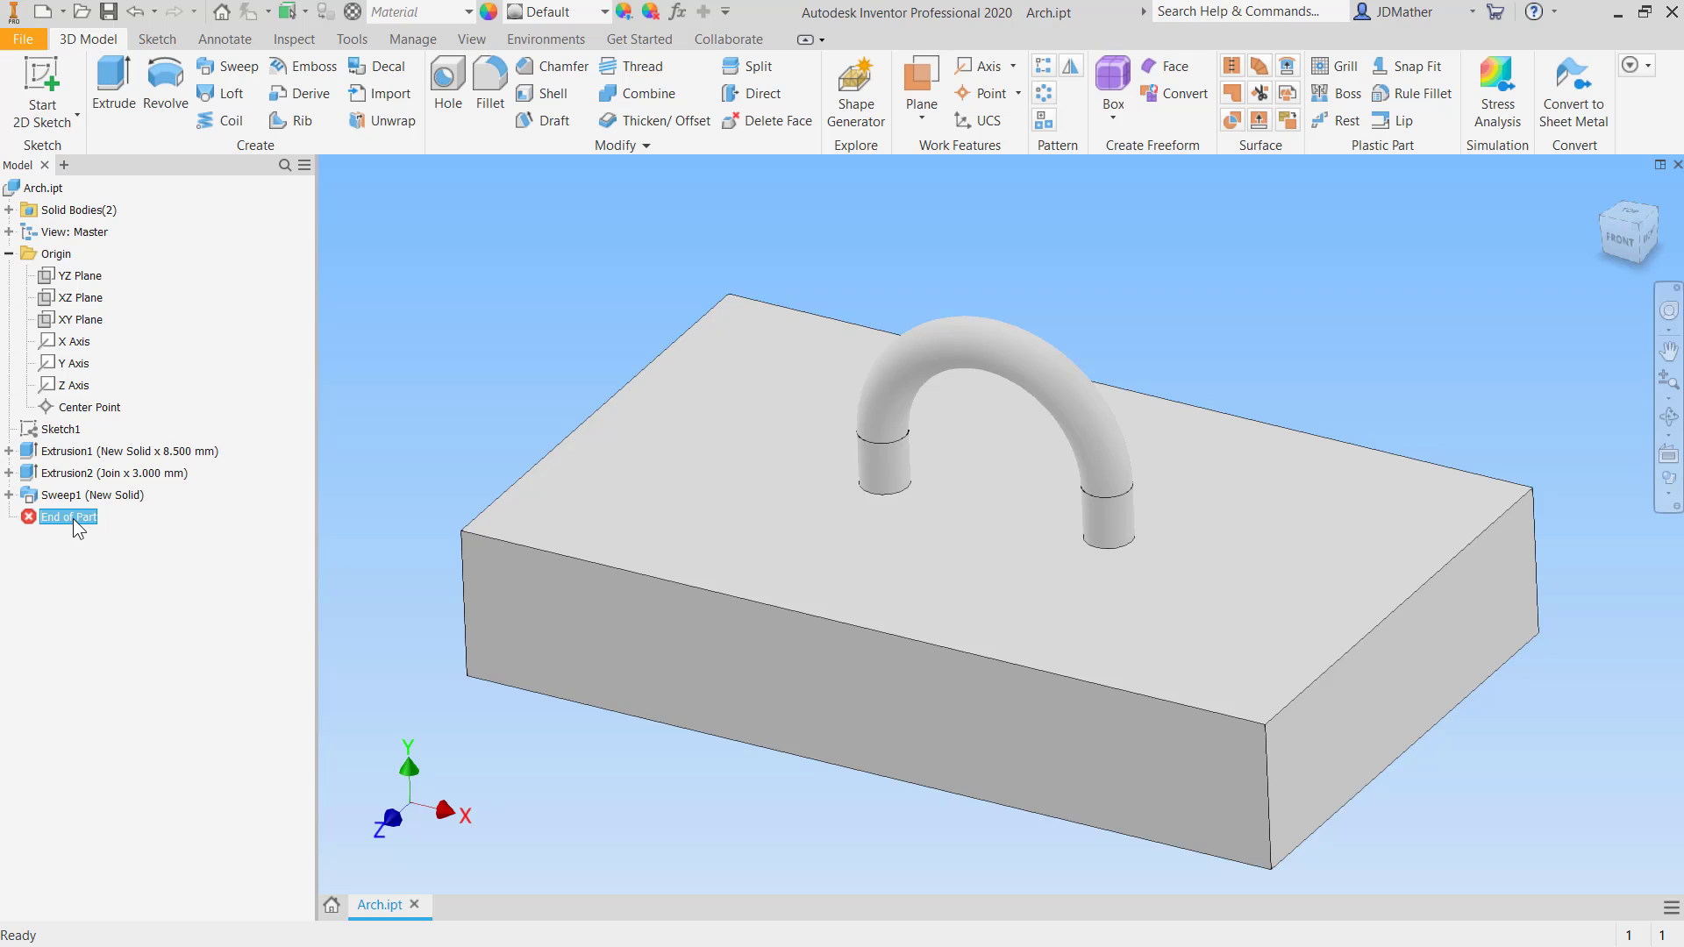
drag(78, 497, 79, 491)
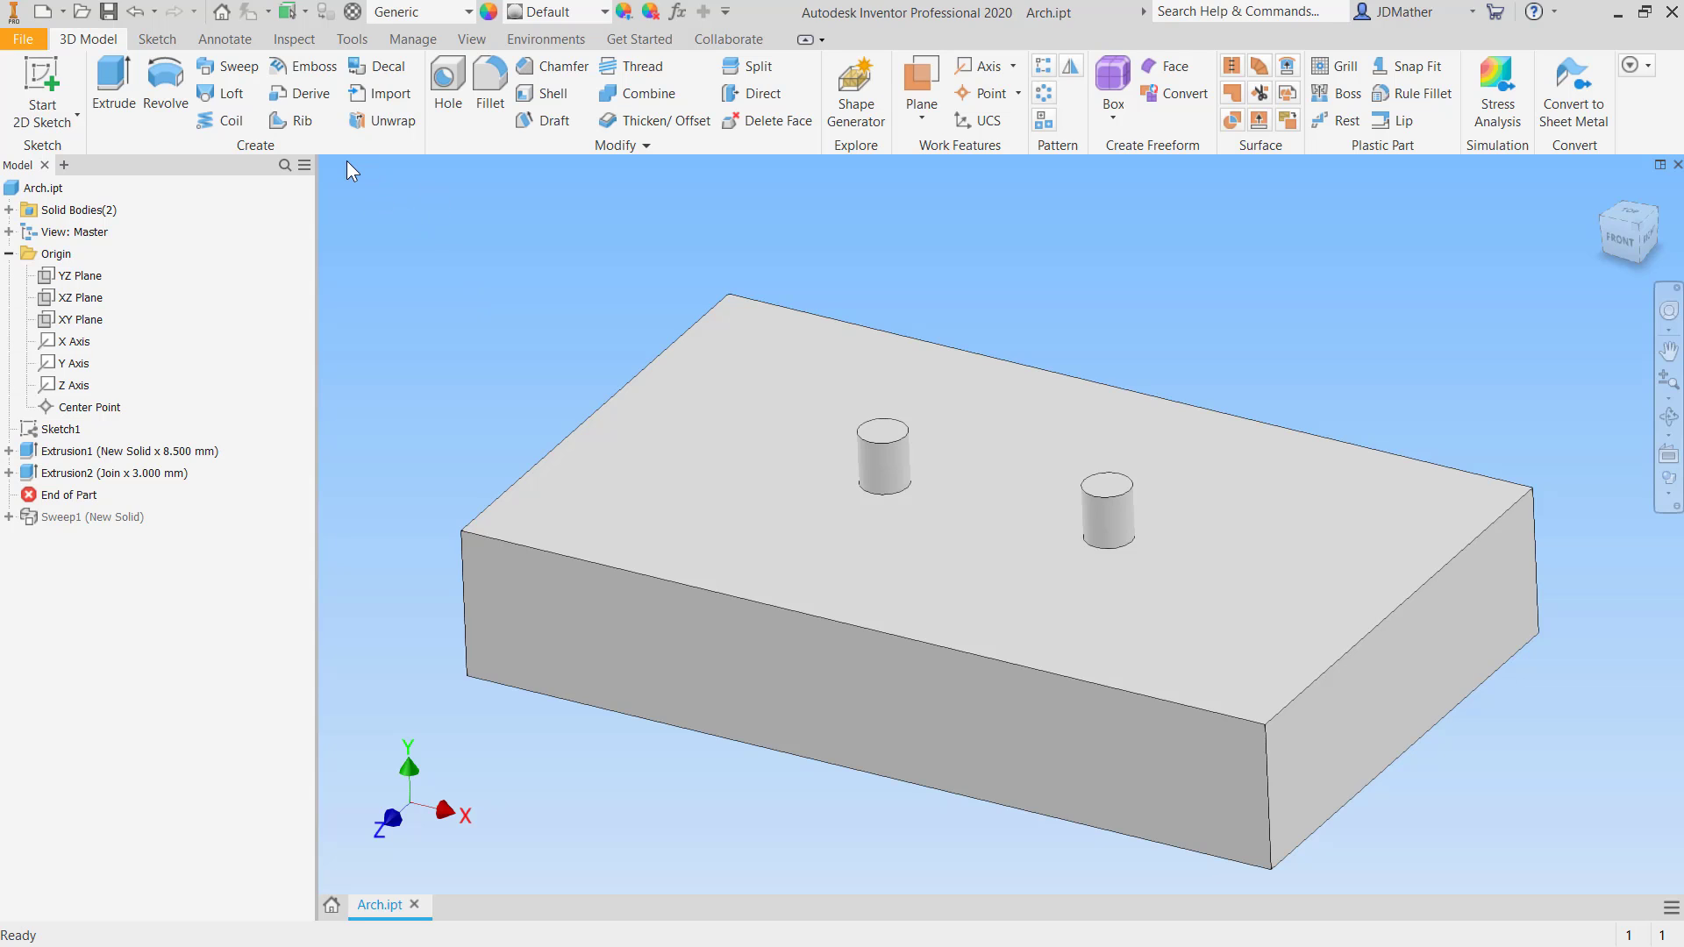
- Create a sketch on the left peg's top face and project only that peg's circular edge
click(37, 87)
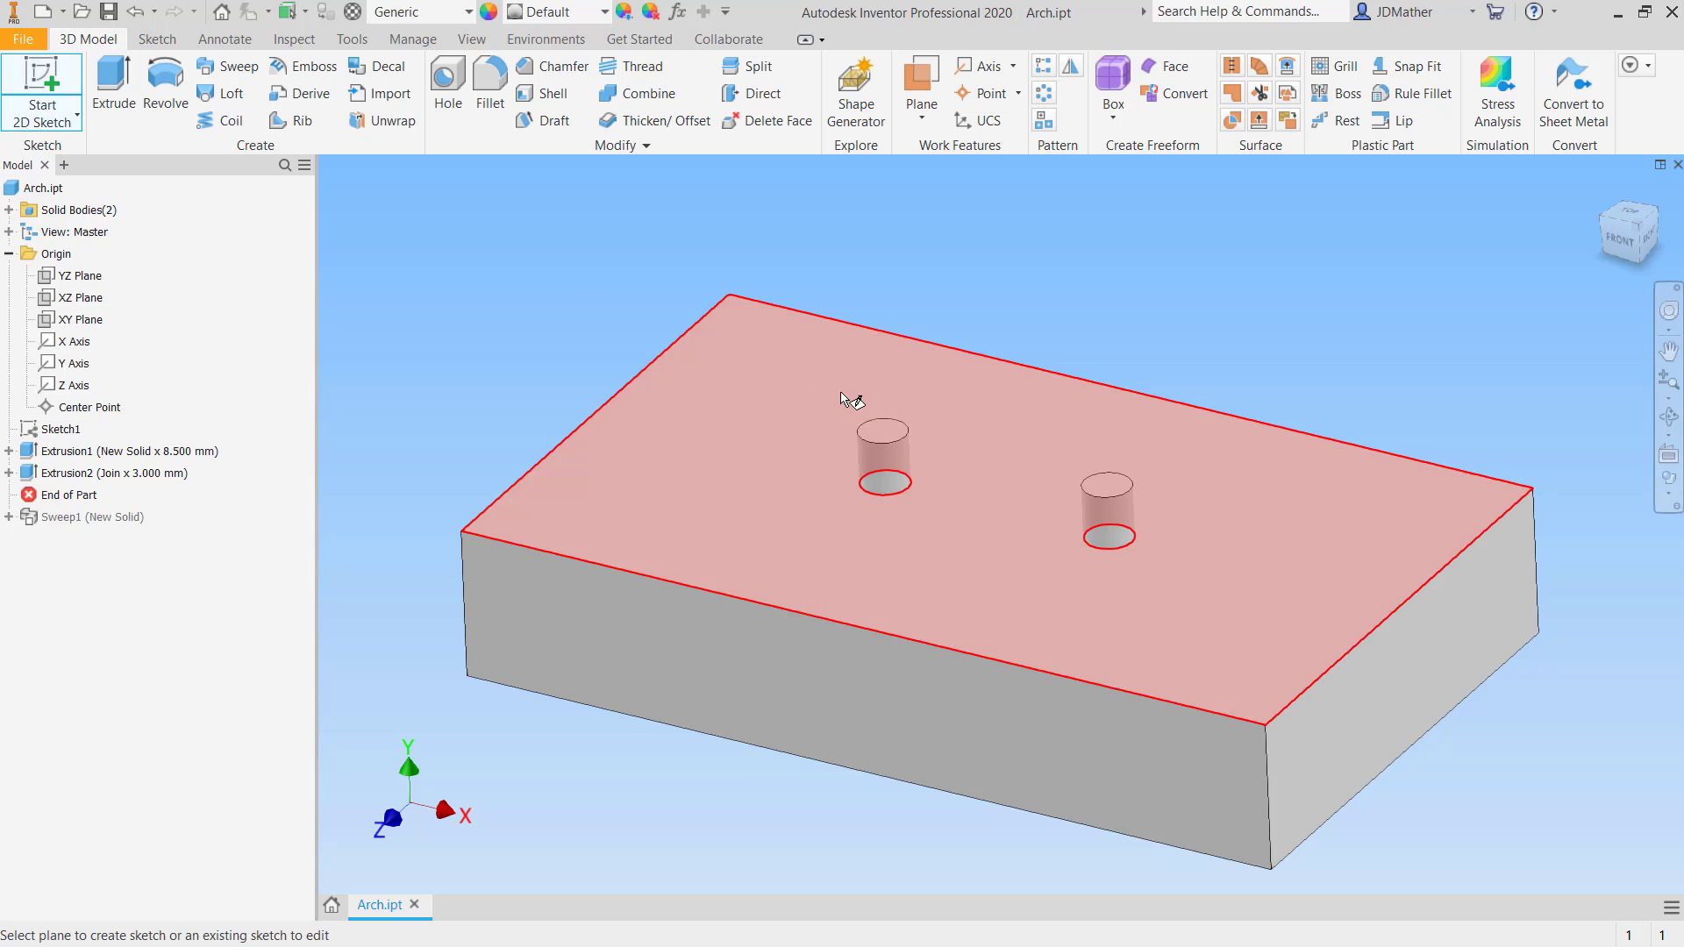
click(877, 433)
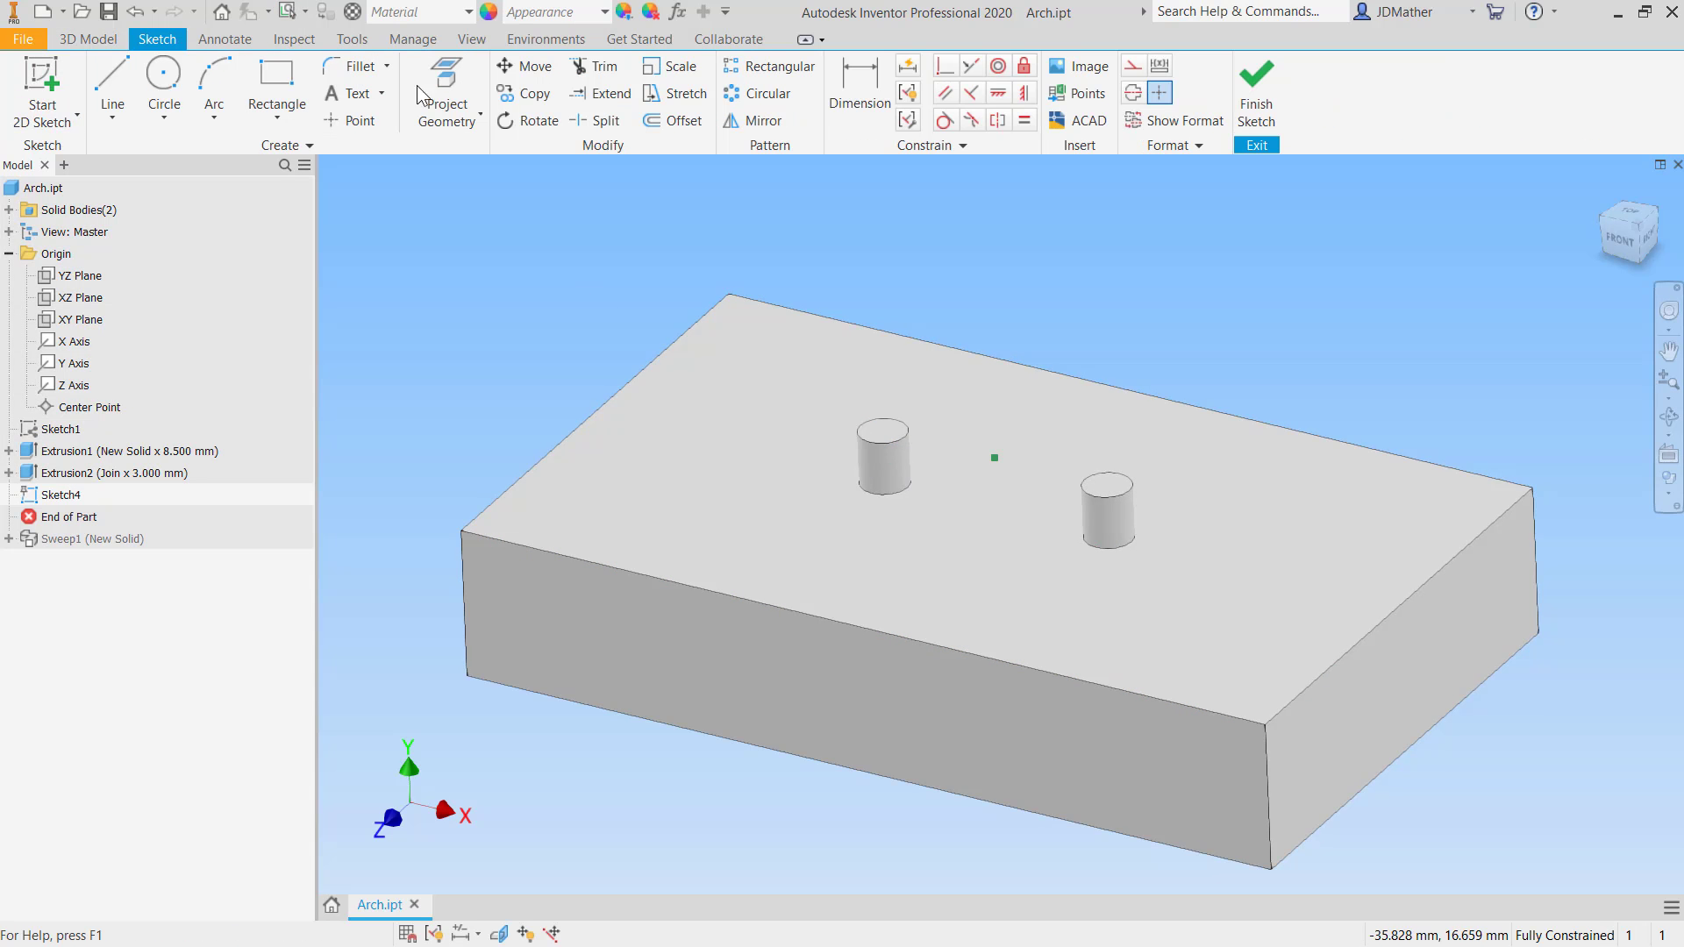
key(p)
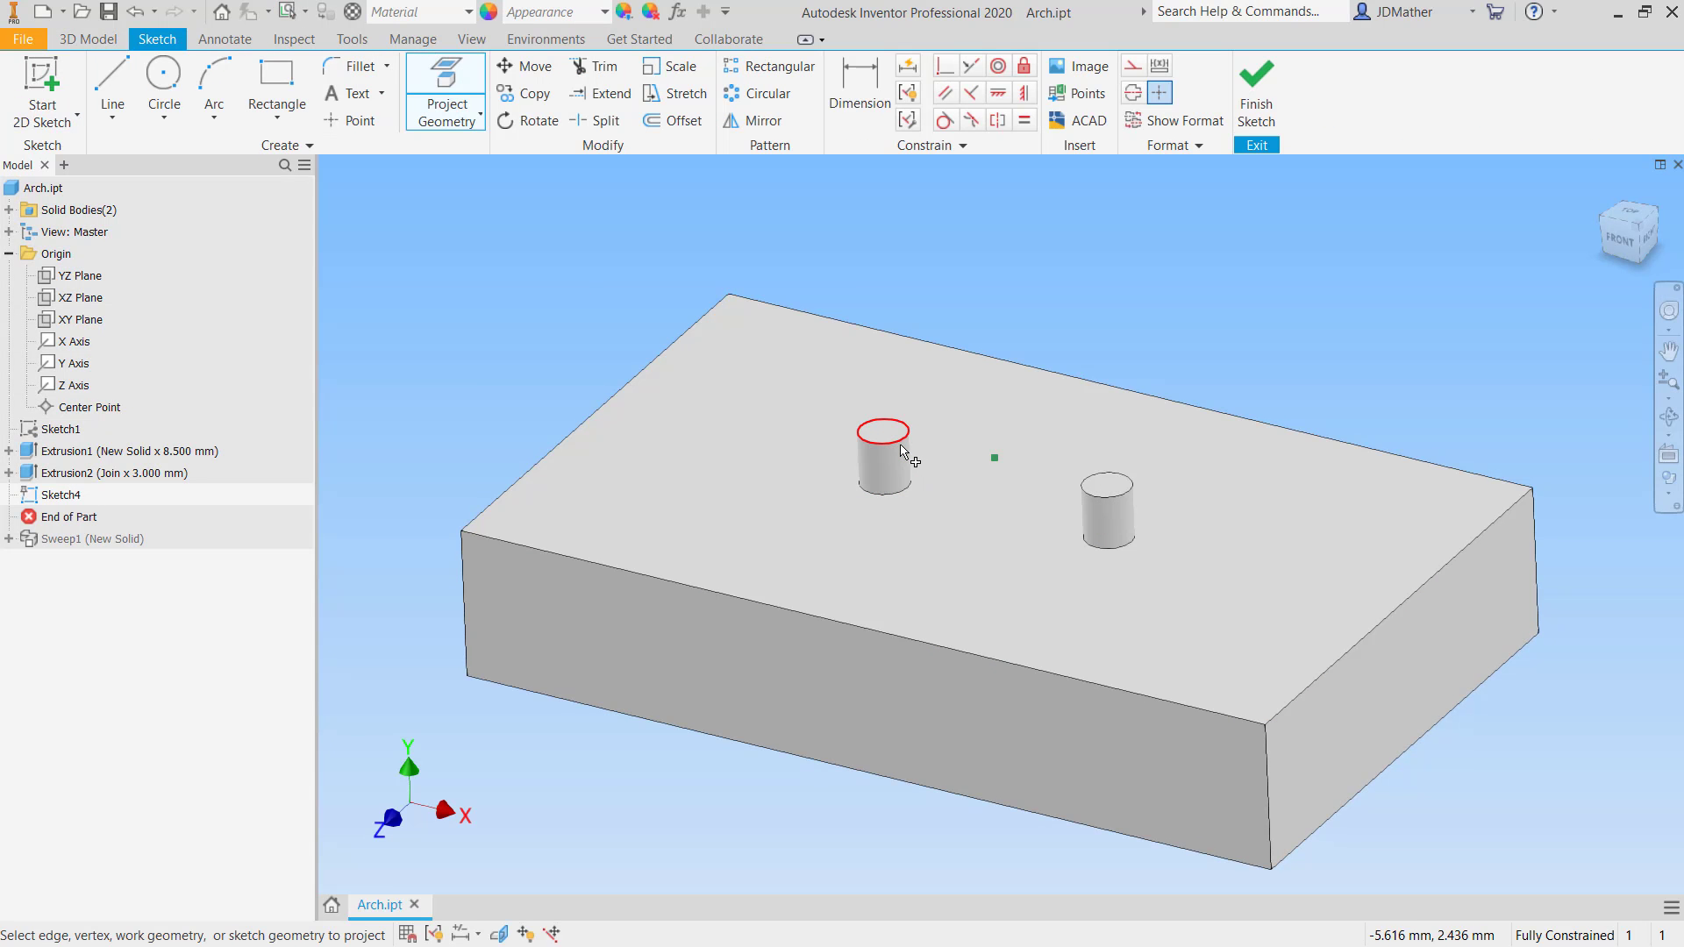
click(903, 449)
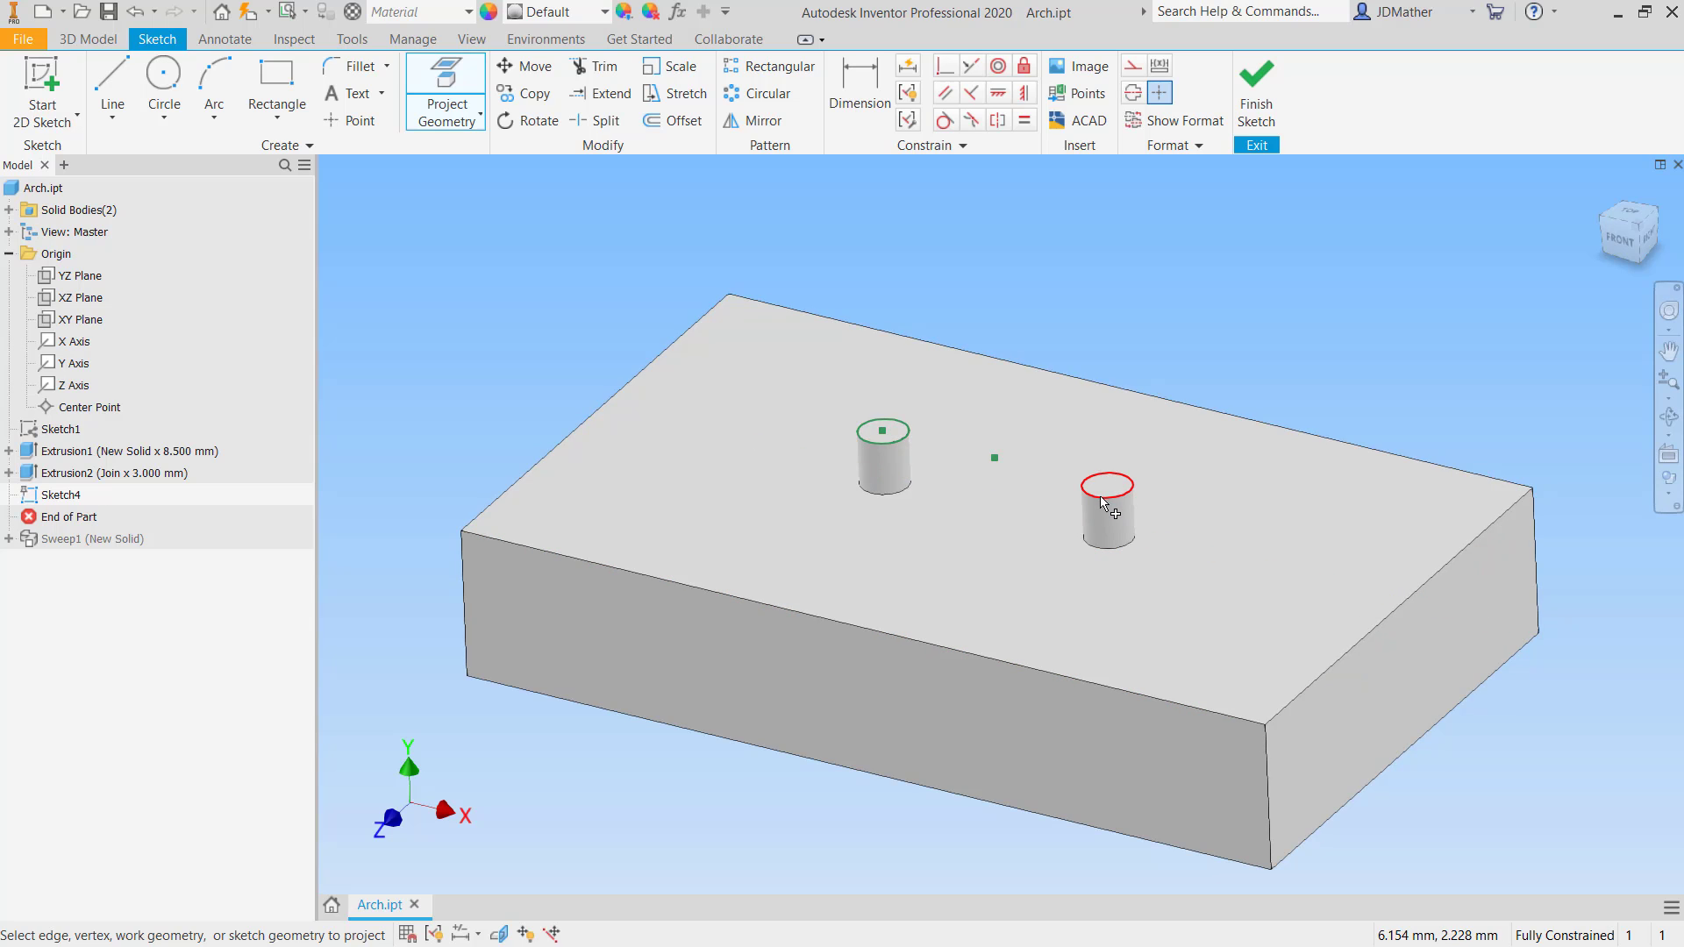
click(1104, 505)
click(136, 12)
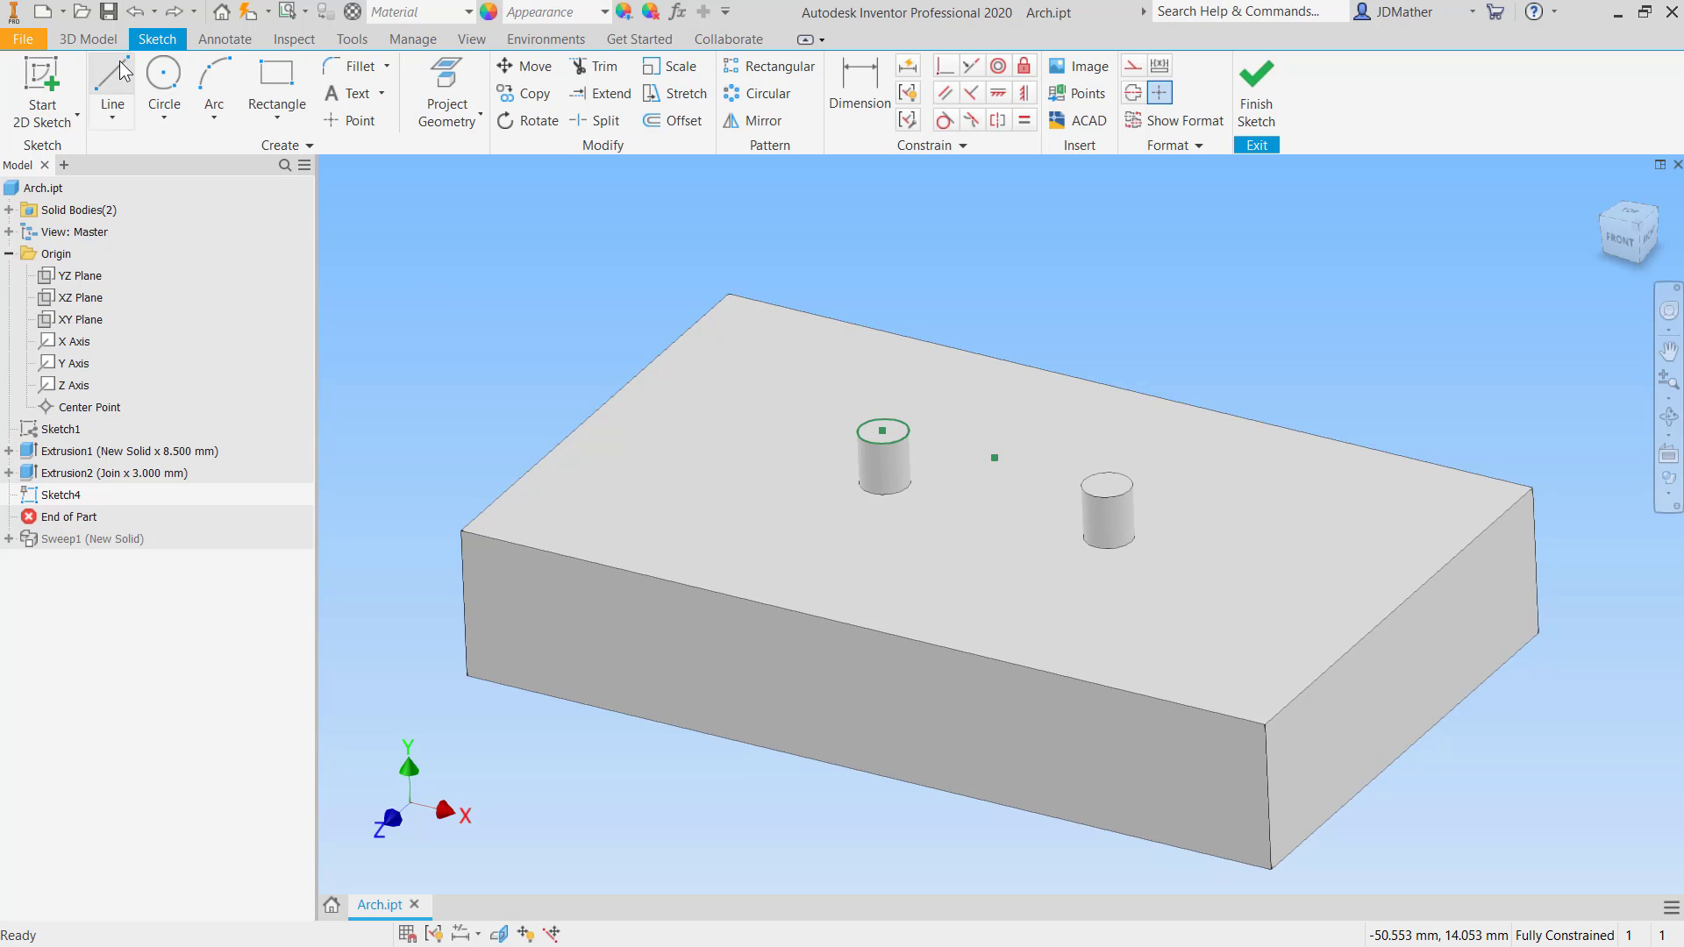
- Draw a straight line running front to back between the two pegs on the sketch plane
click(112, 88)
click(953, 543)
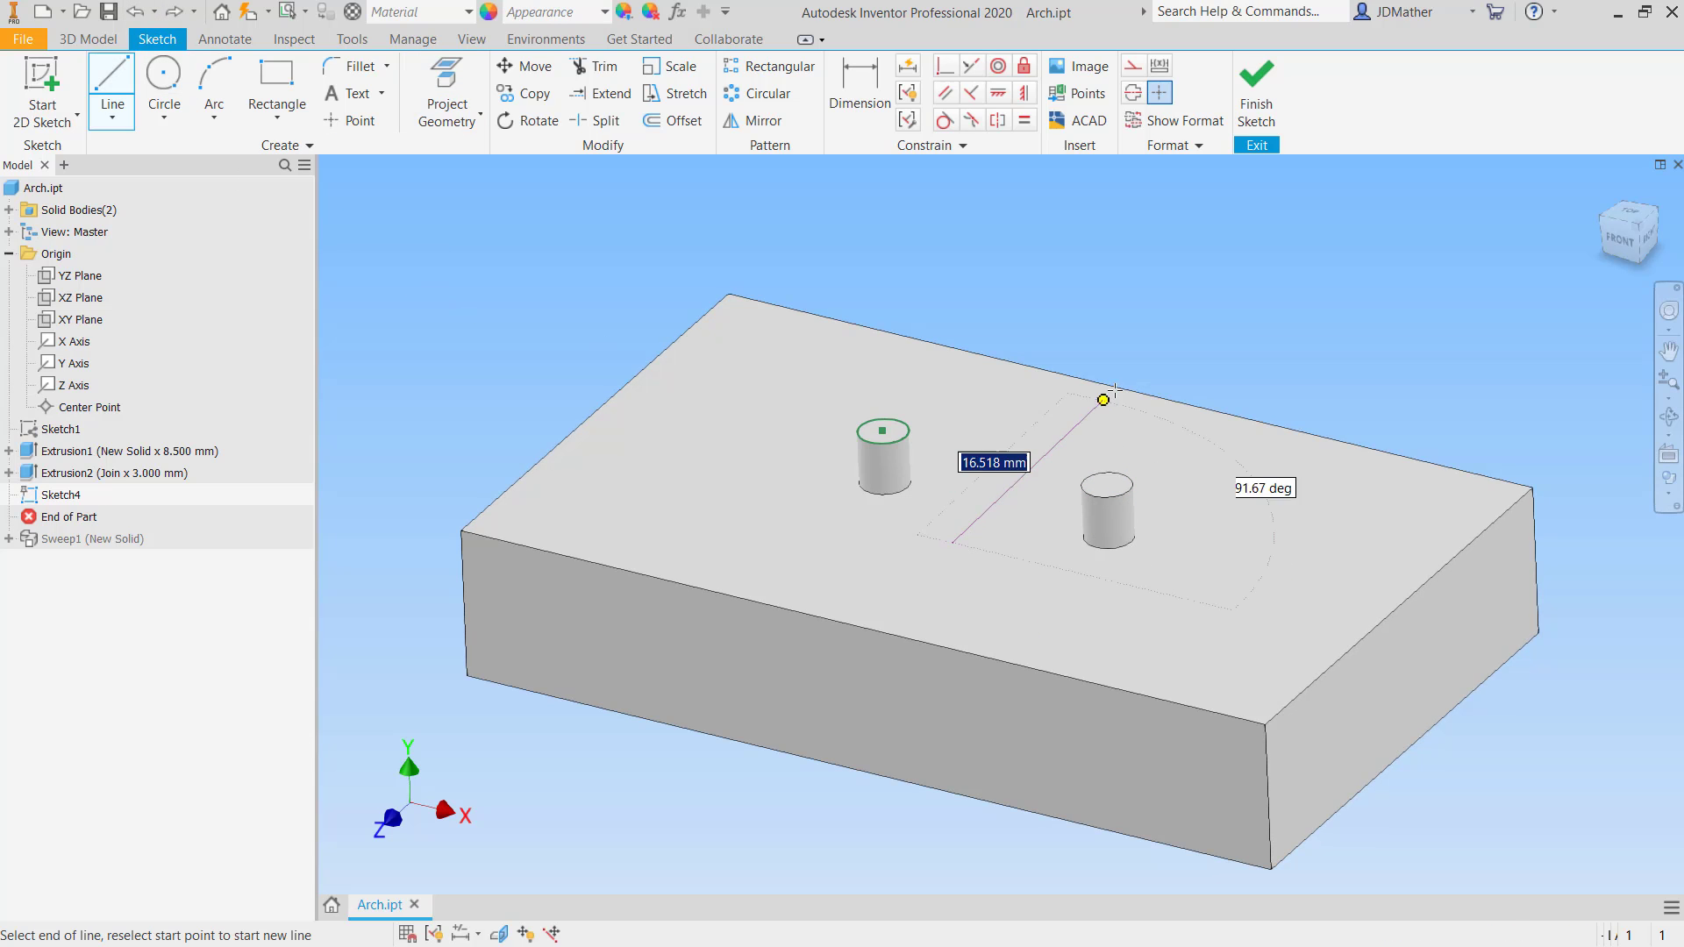
click(1177, 346)
right_click(1174, 344)
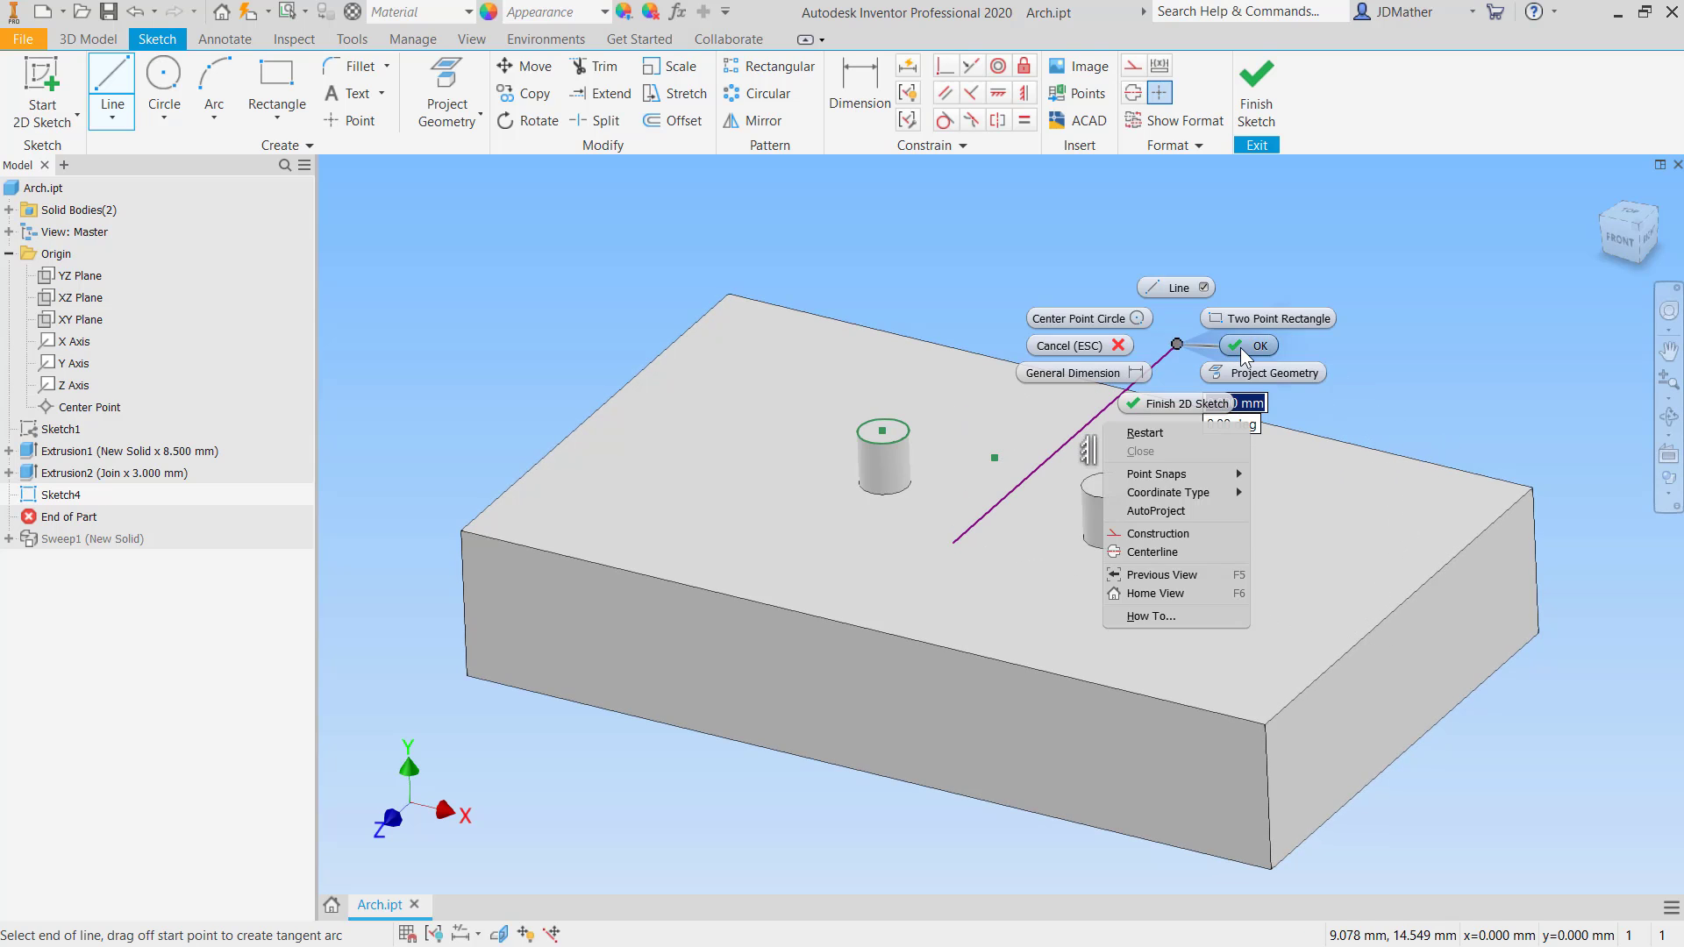
click(1170, 403)
- Constrain the line's midpoint coincident with the projected origin point between the pegs
click(944, 66)
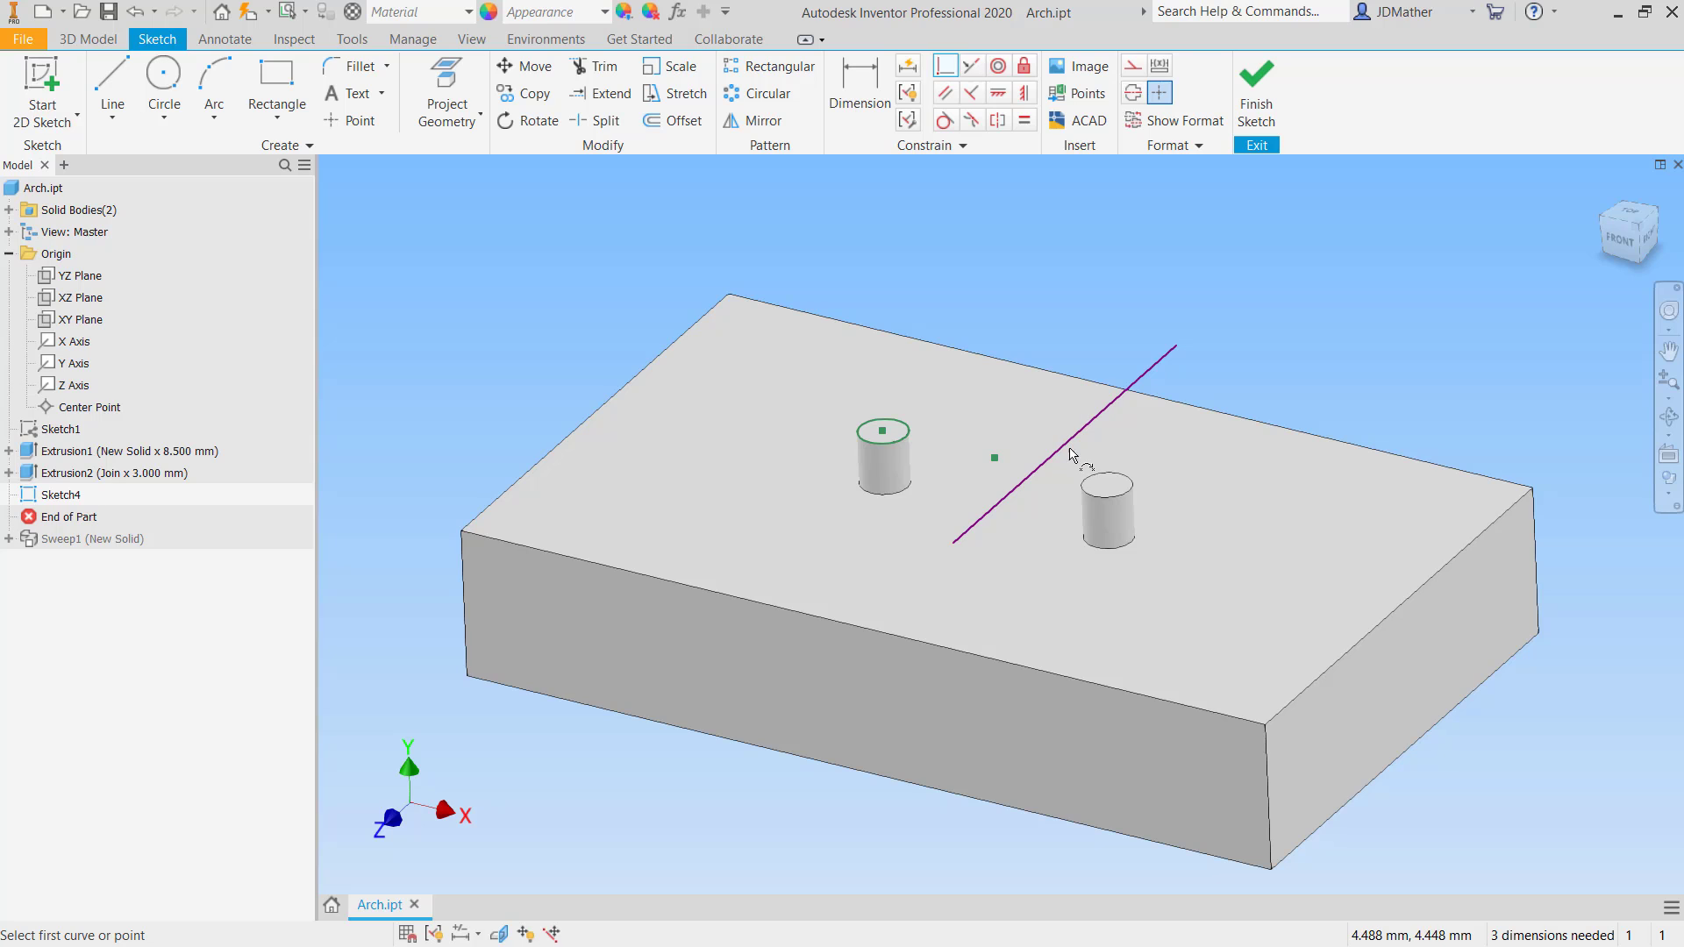
click(1069, 448)
click(995, 458)
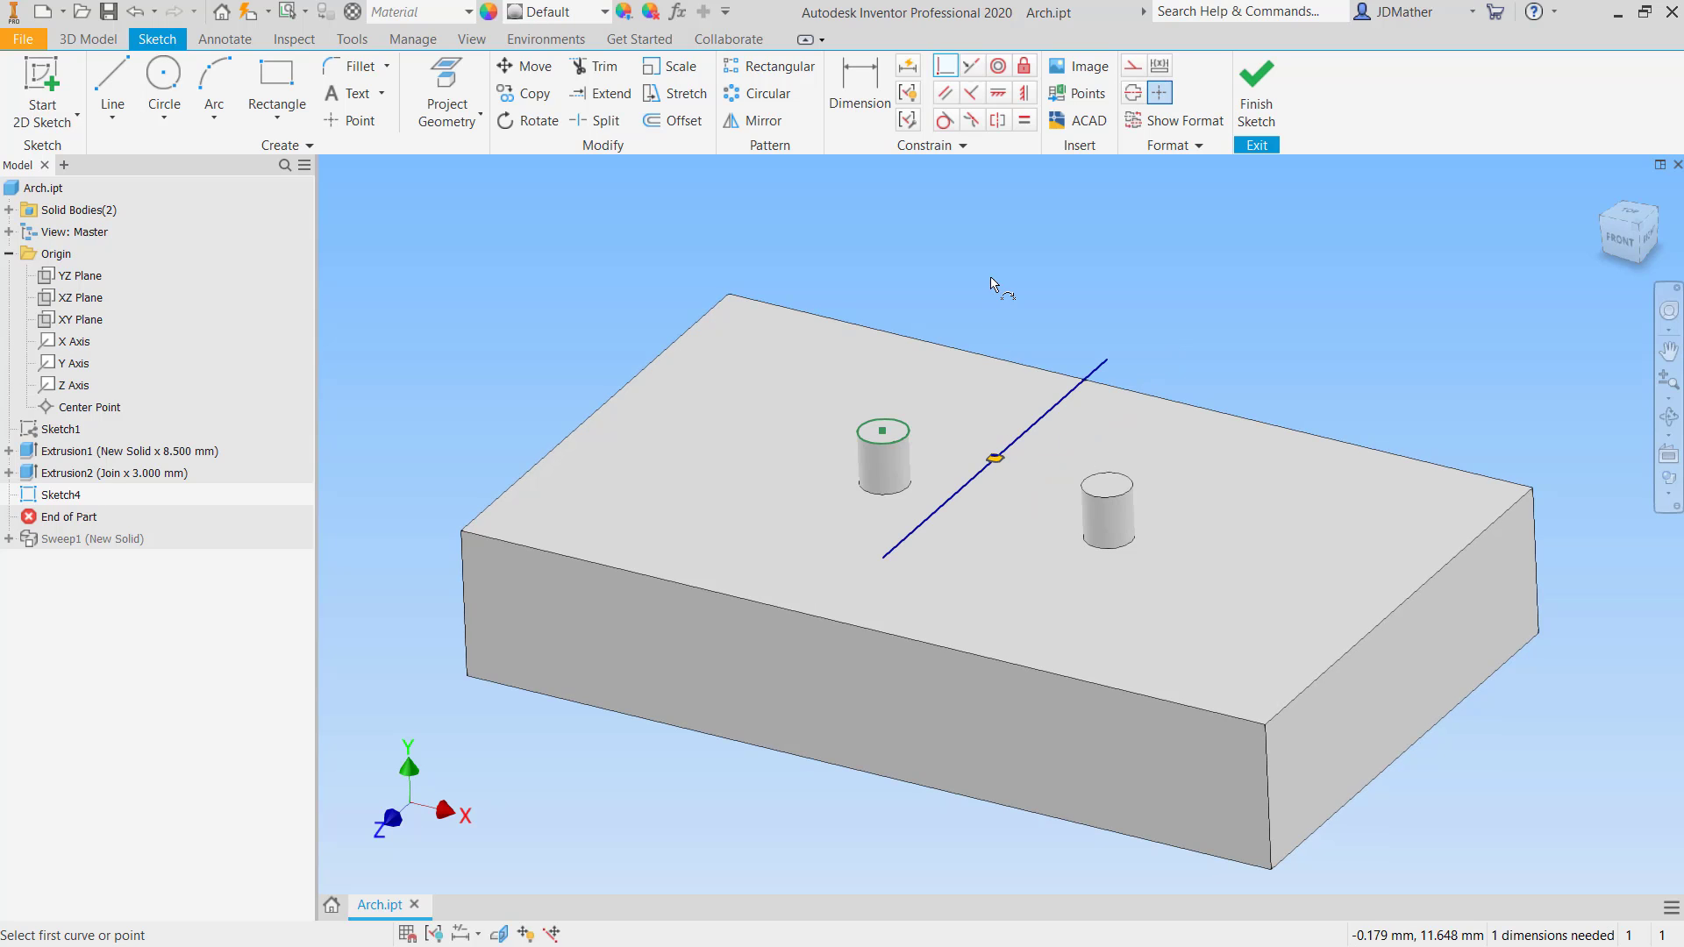
right_click(996, 277)
click(1052, 271)
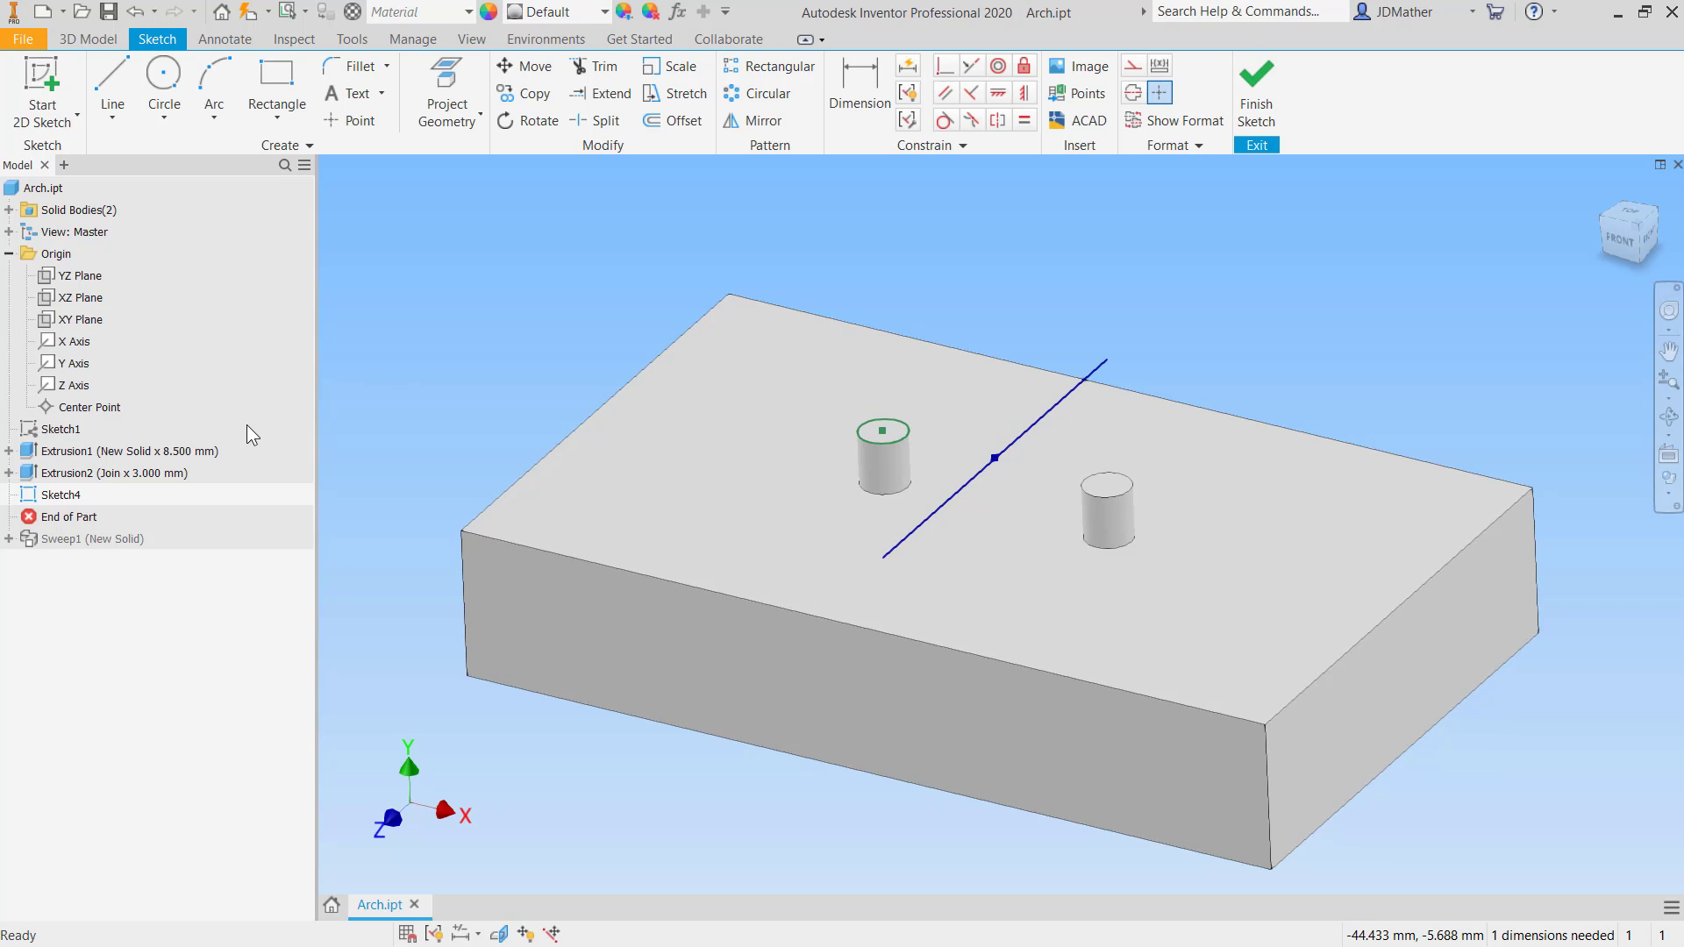
- Turn on visibility of the origin's Center Point and delete the line between the pegs
right_click(91, 411)
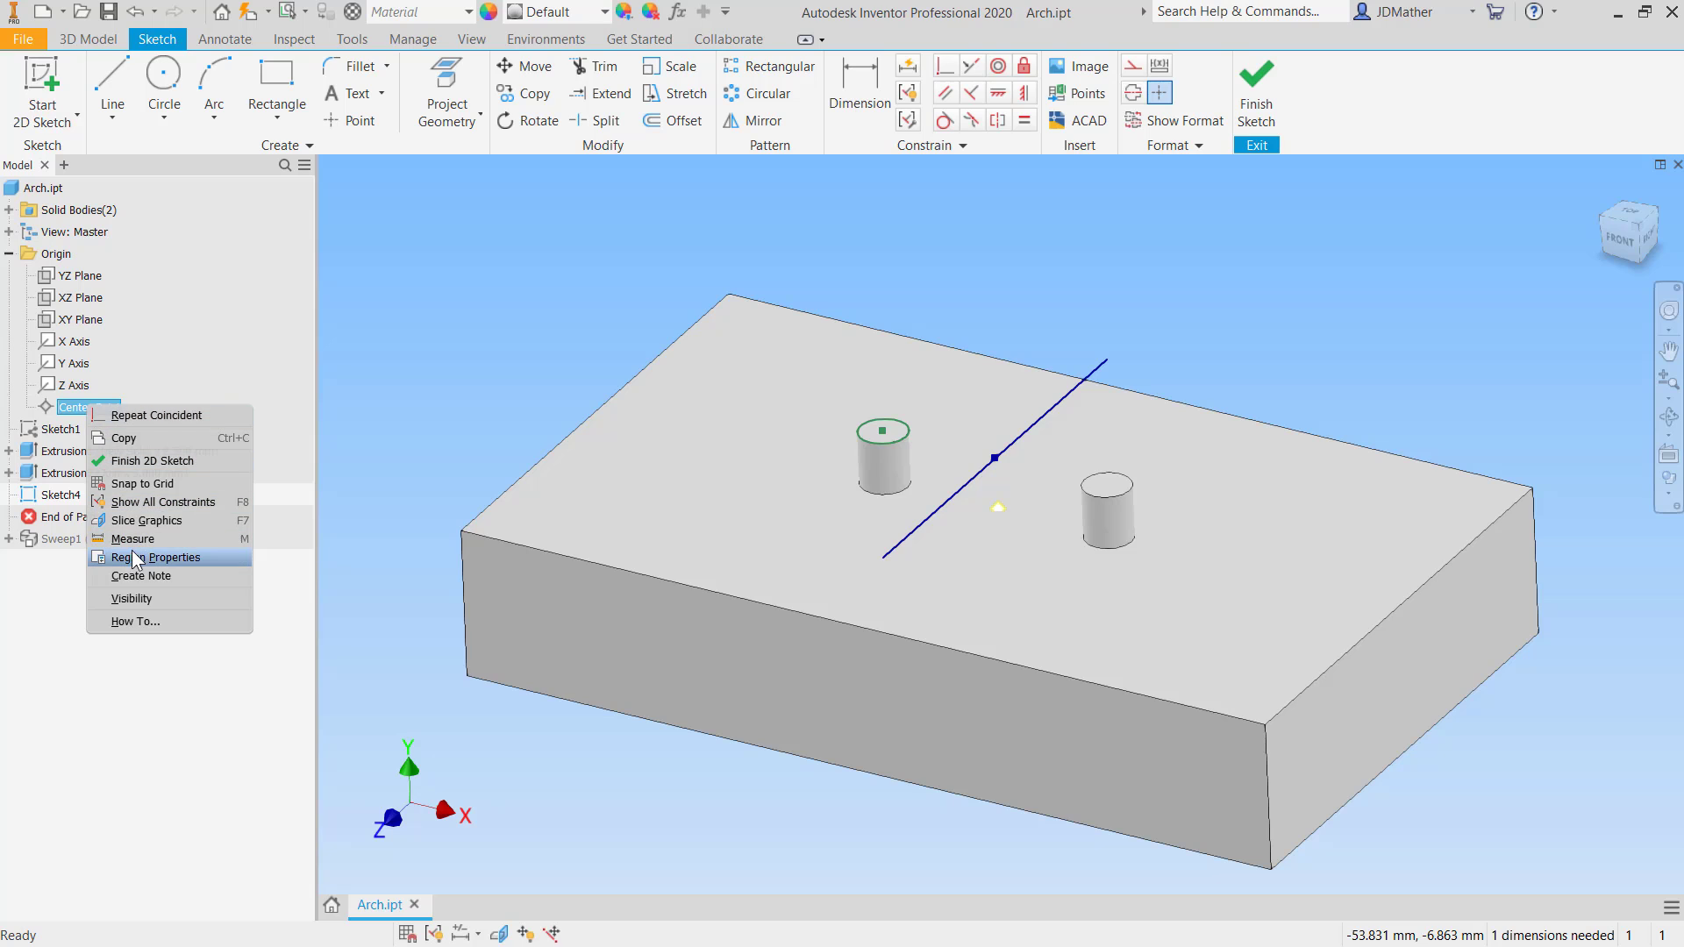
click(132, 599)
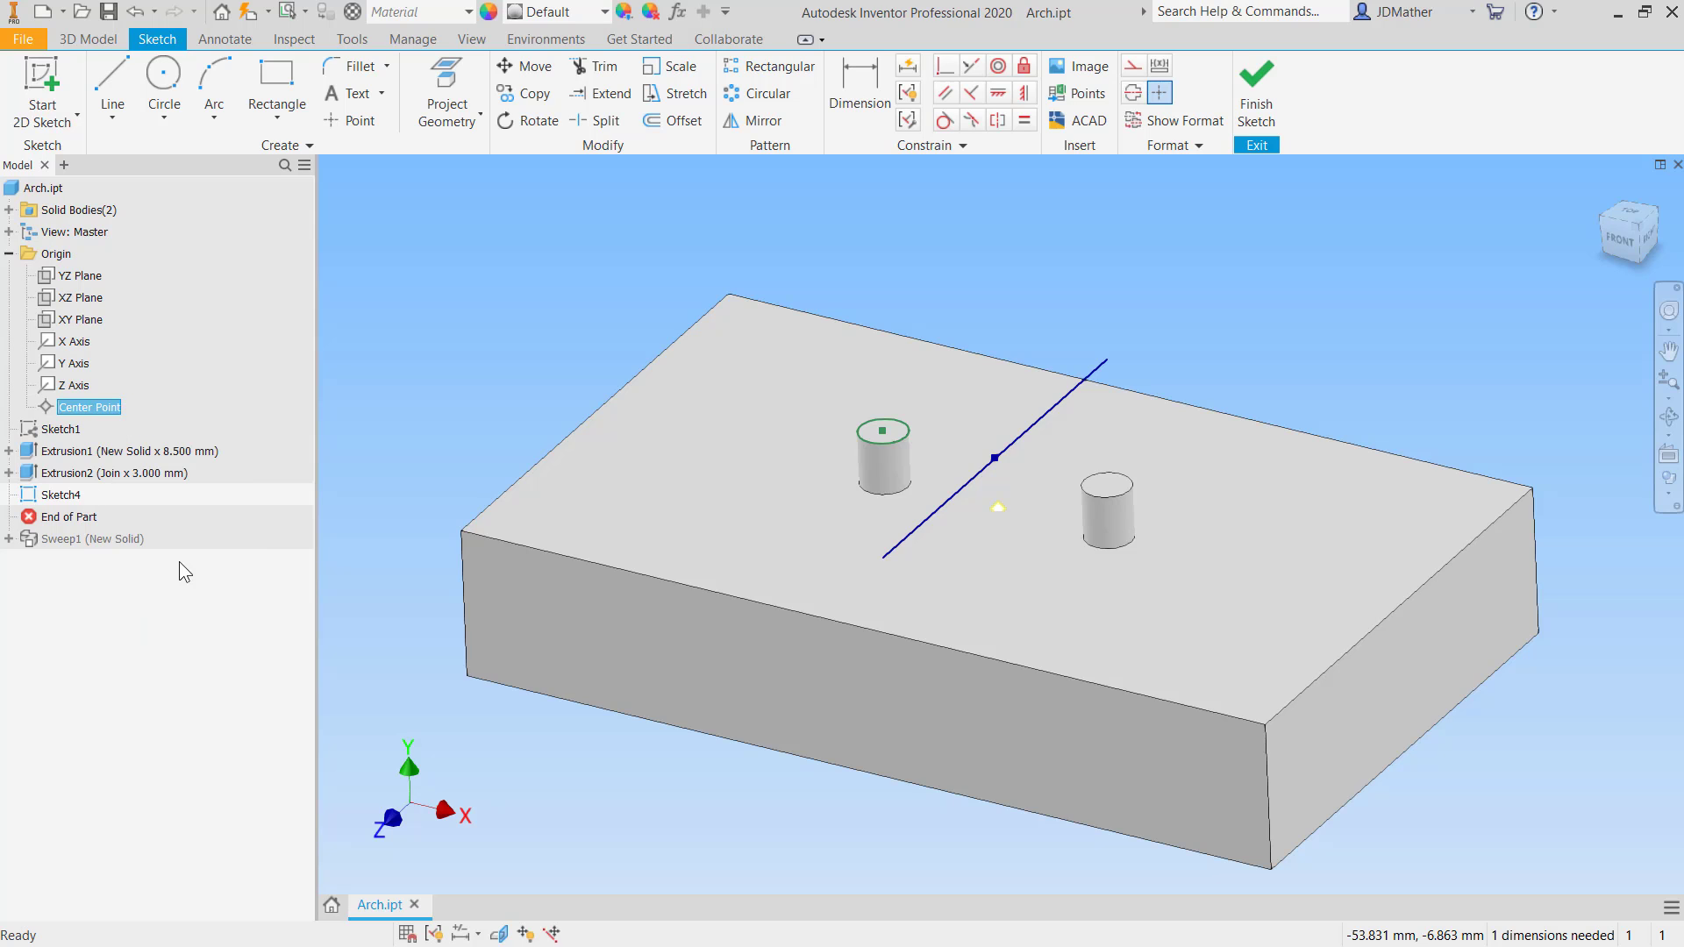
click(1064, 410)
key(Delete)
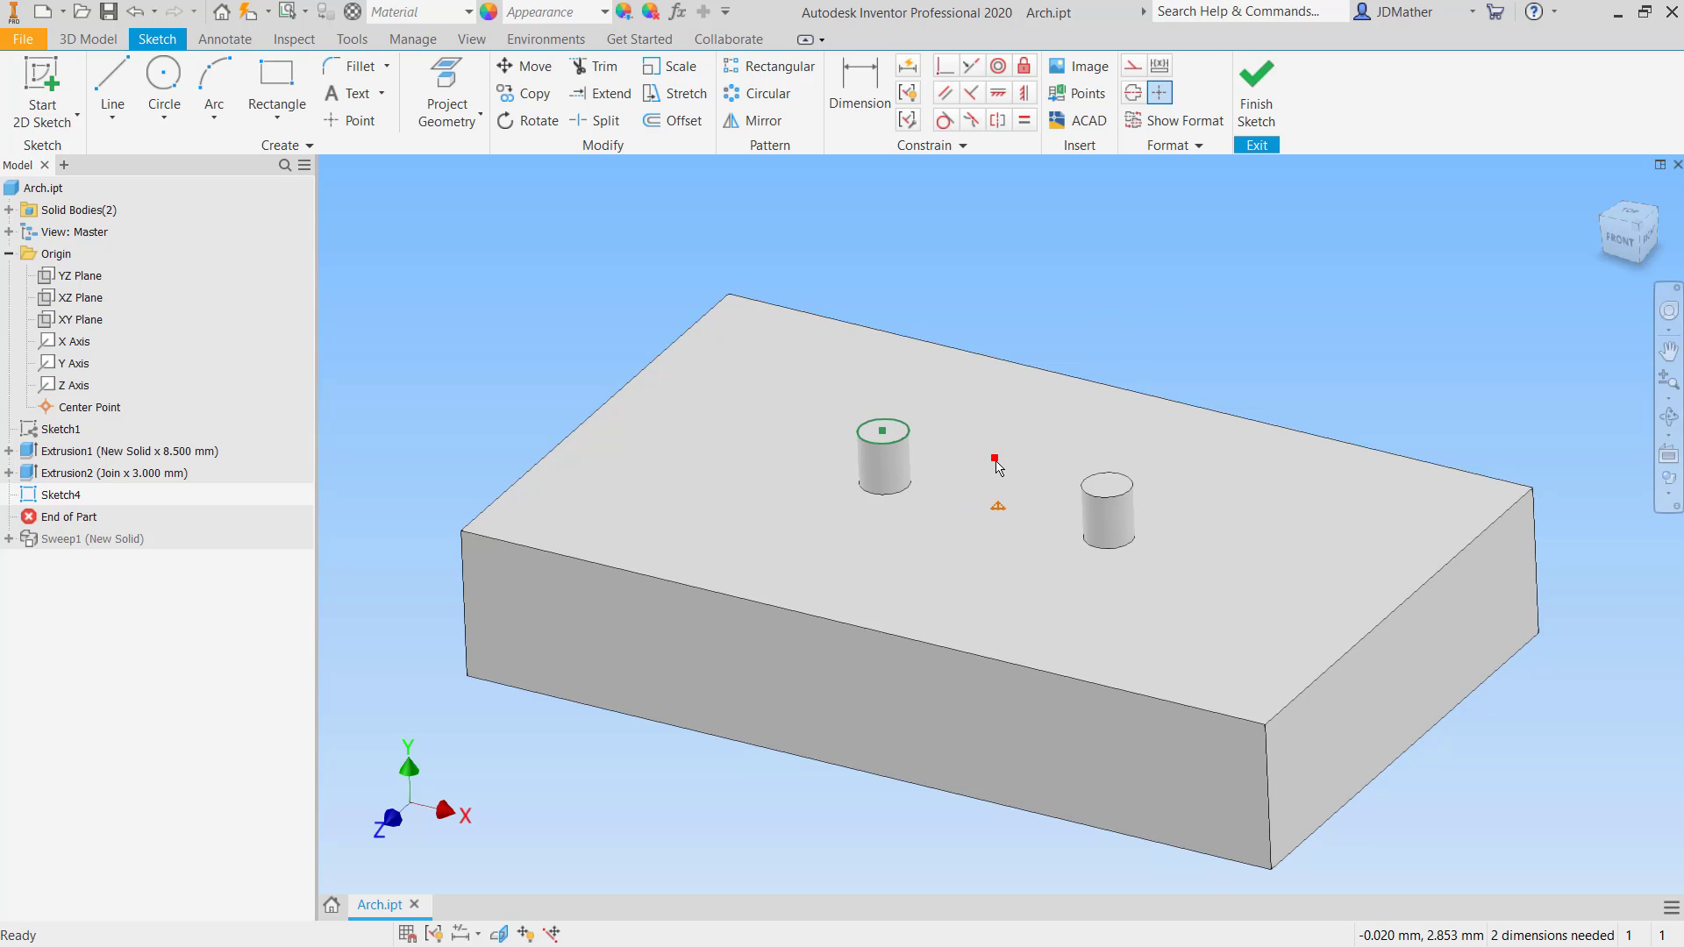
- Delete the projected origin point and project the right peg's circular top edge into the sketch
key(Delete)
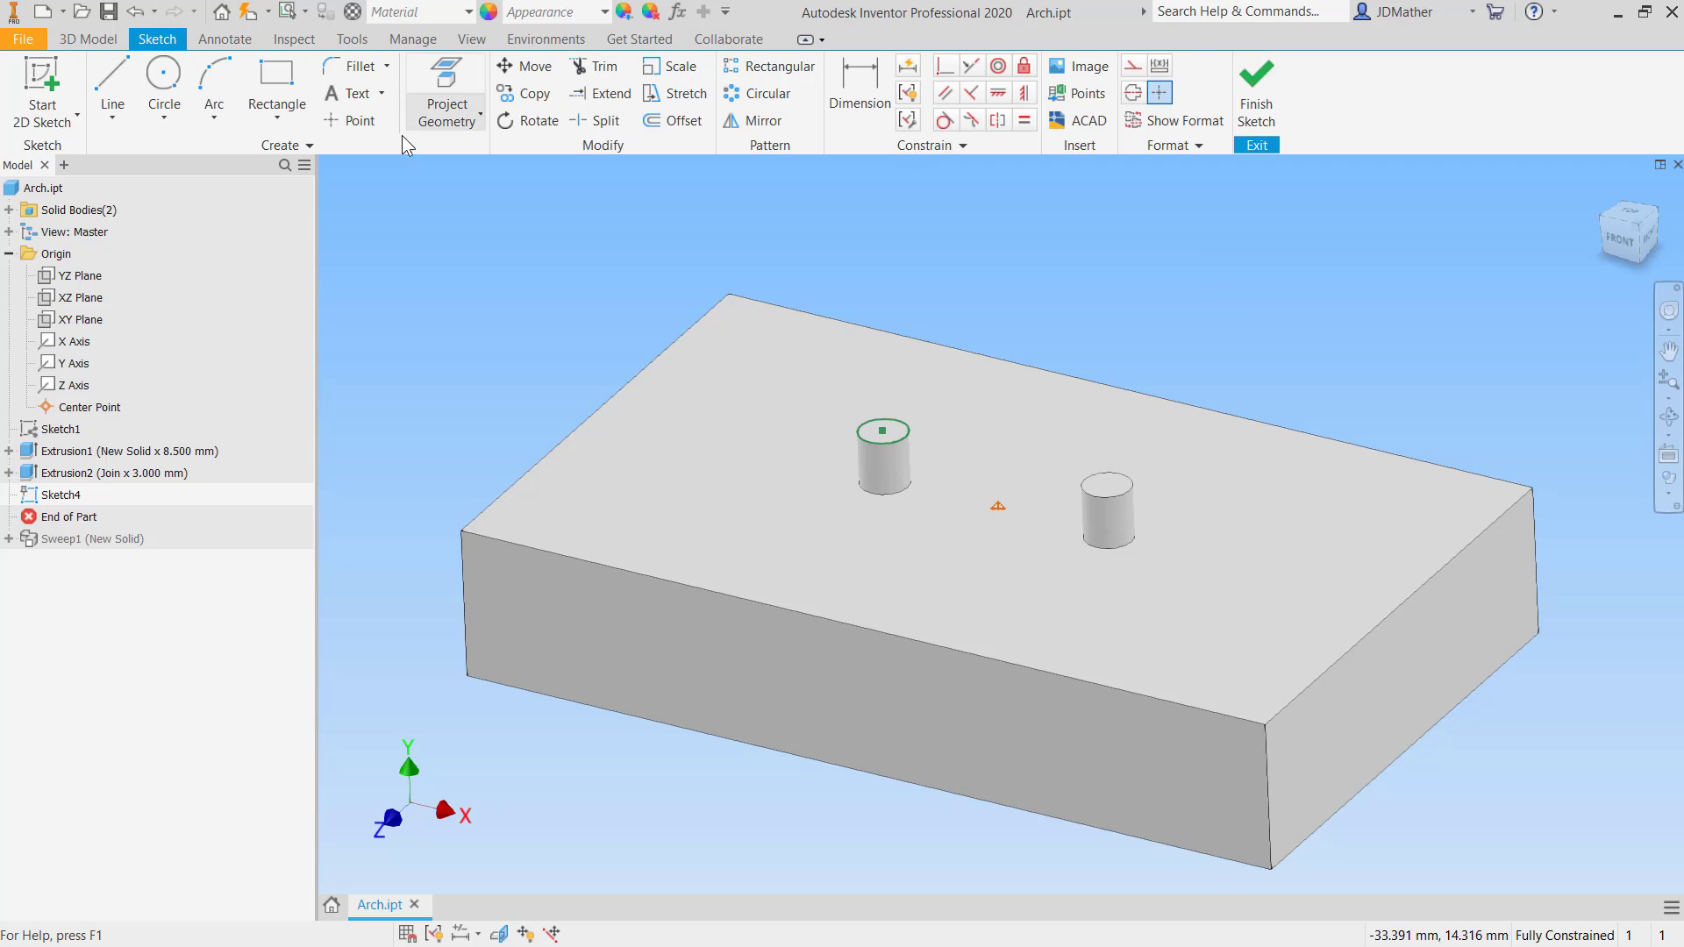
click(446, 77)
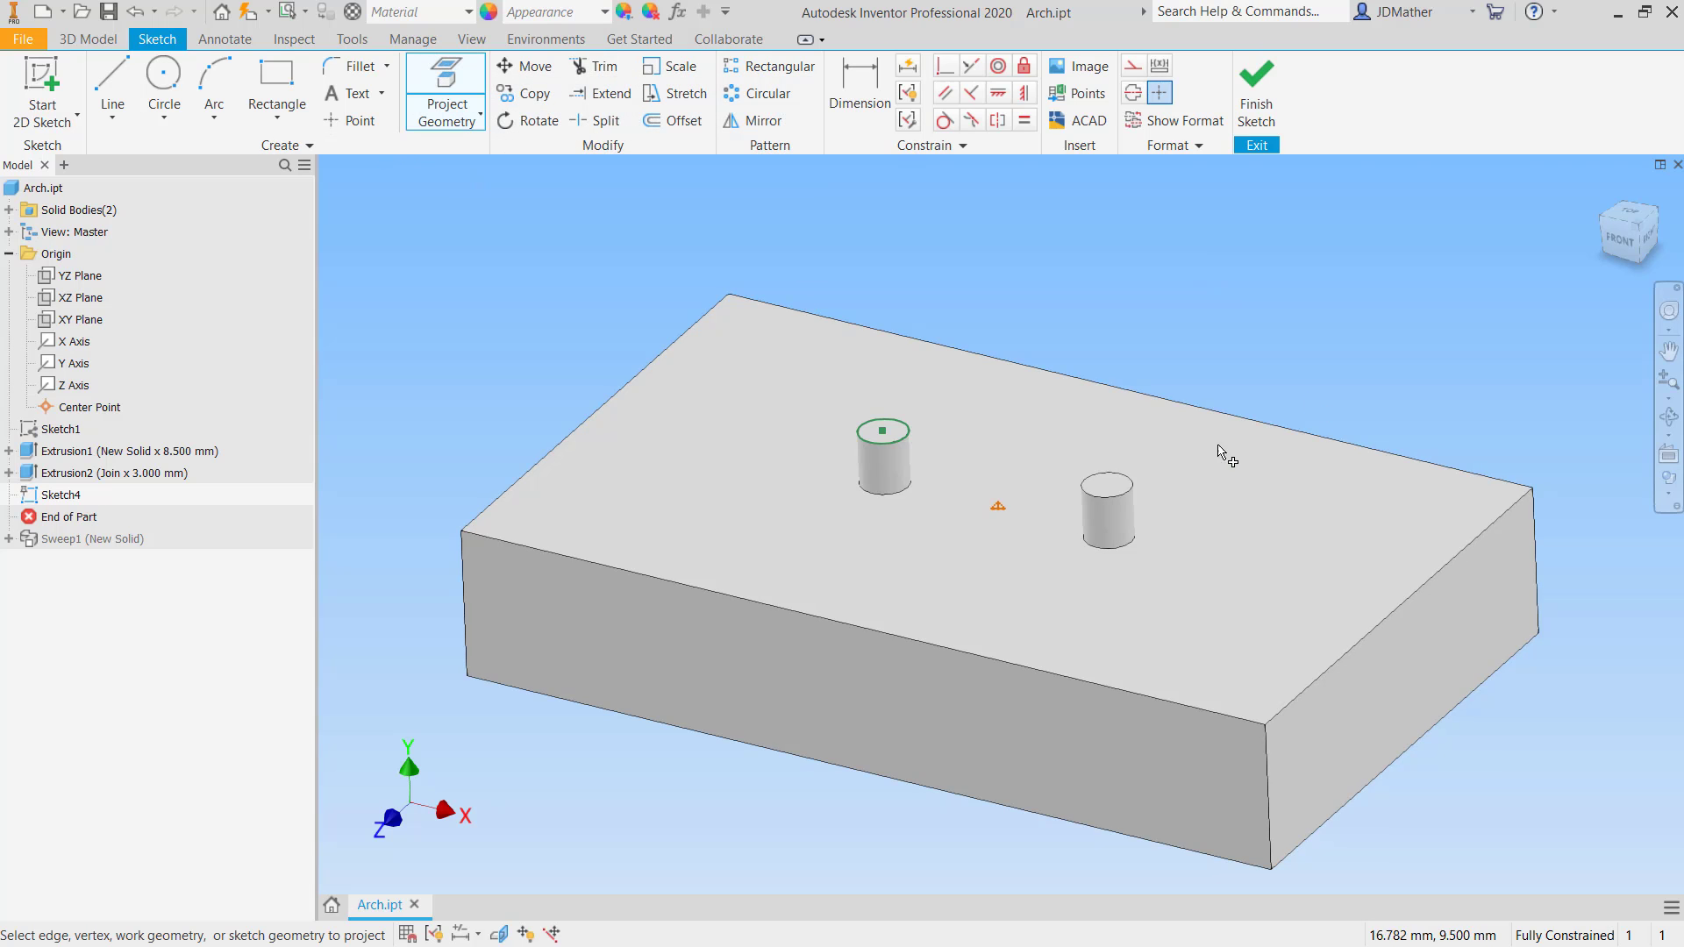
- Draw a line joining the centers of the two projected peg circles
click(112, 88)
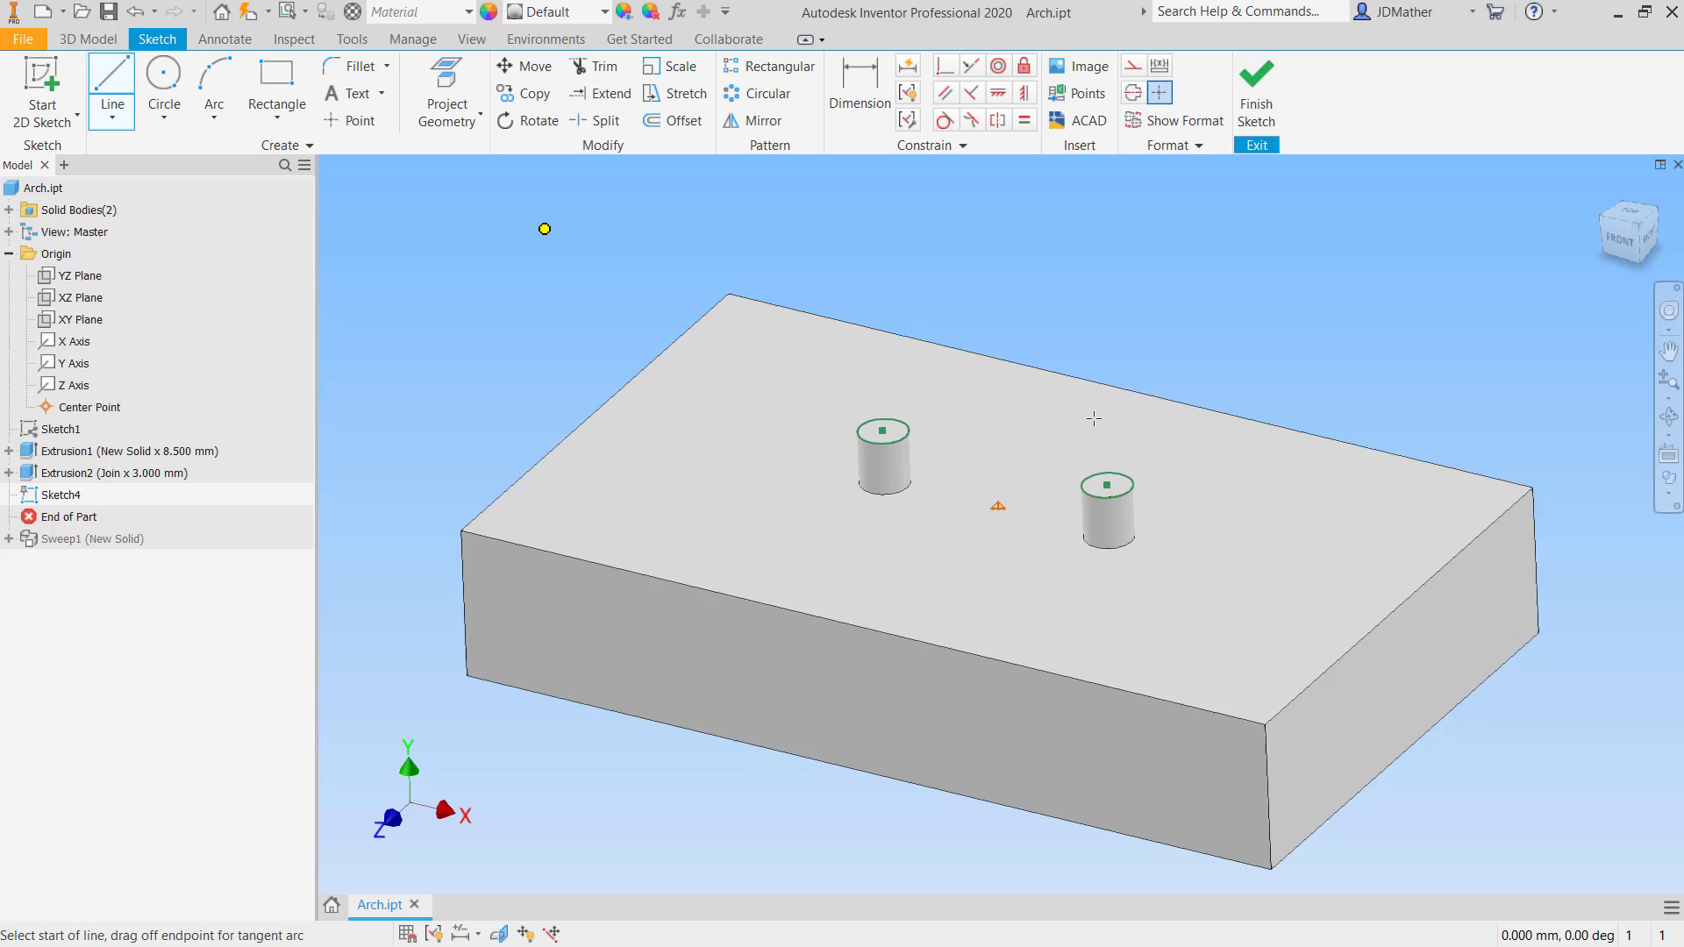
click(882, 431)
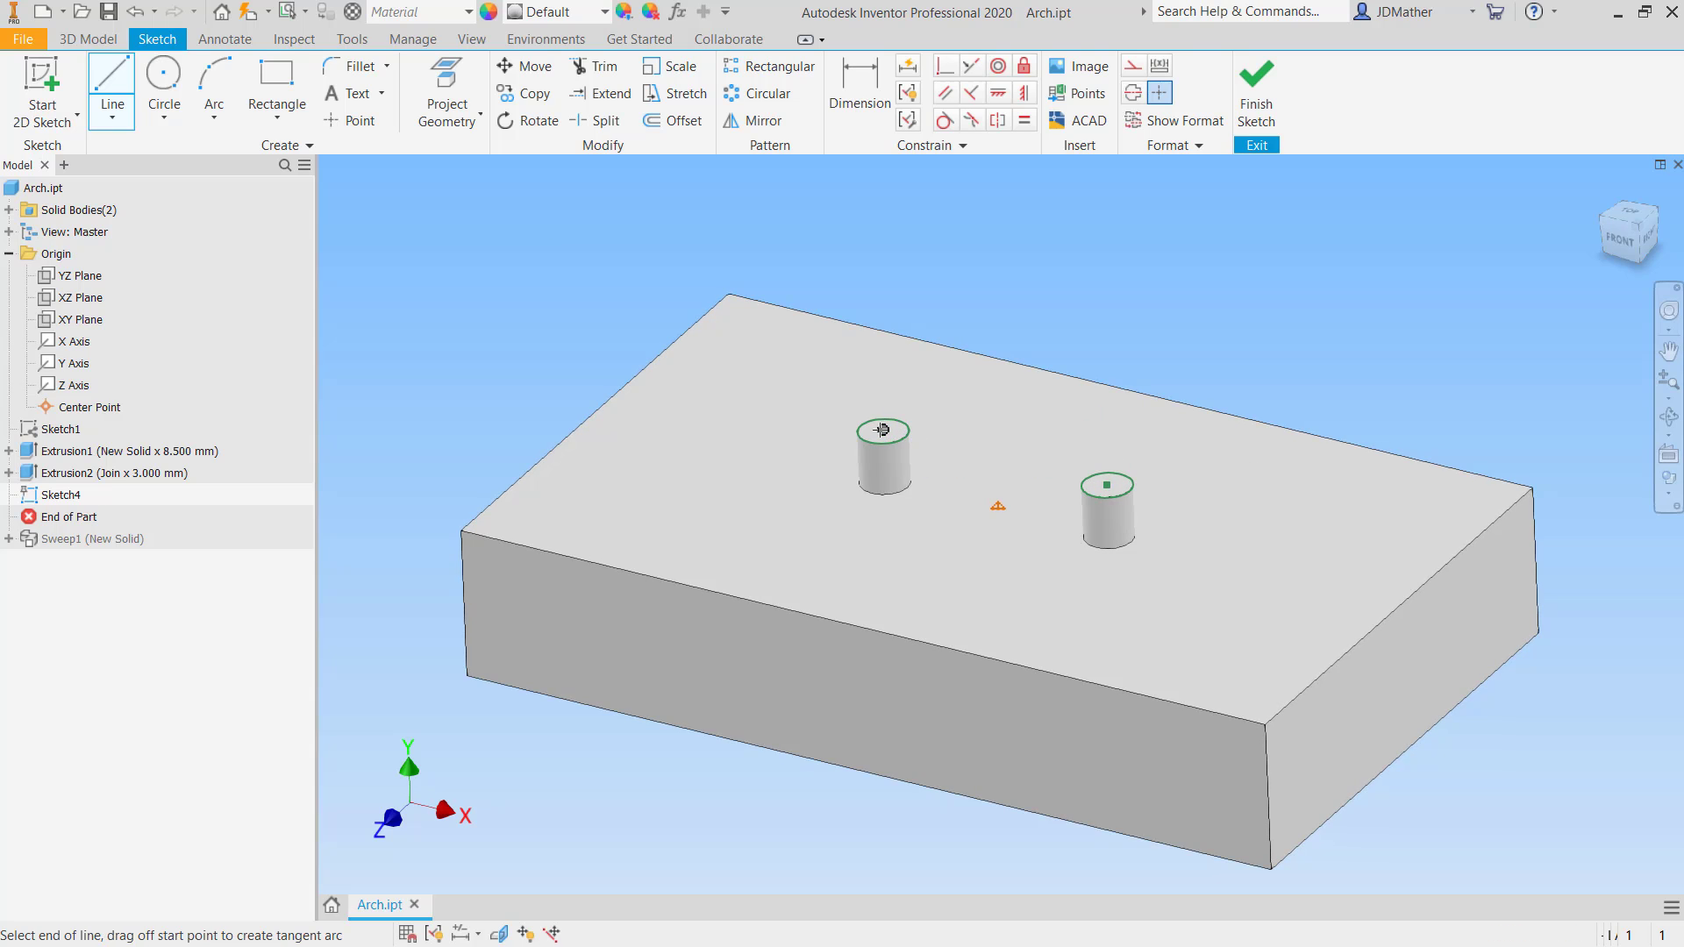
click(1109, 484)
right_click(1187, 288)
click(1255, 289)
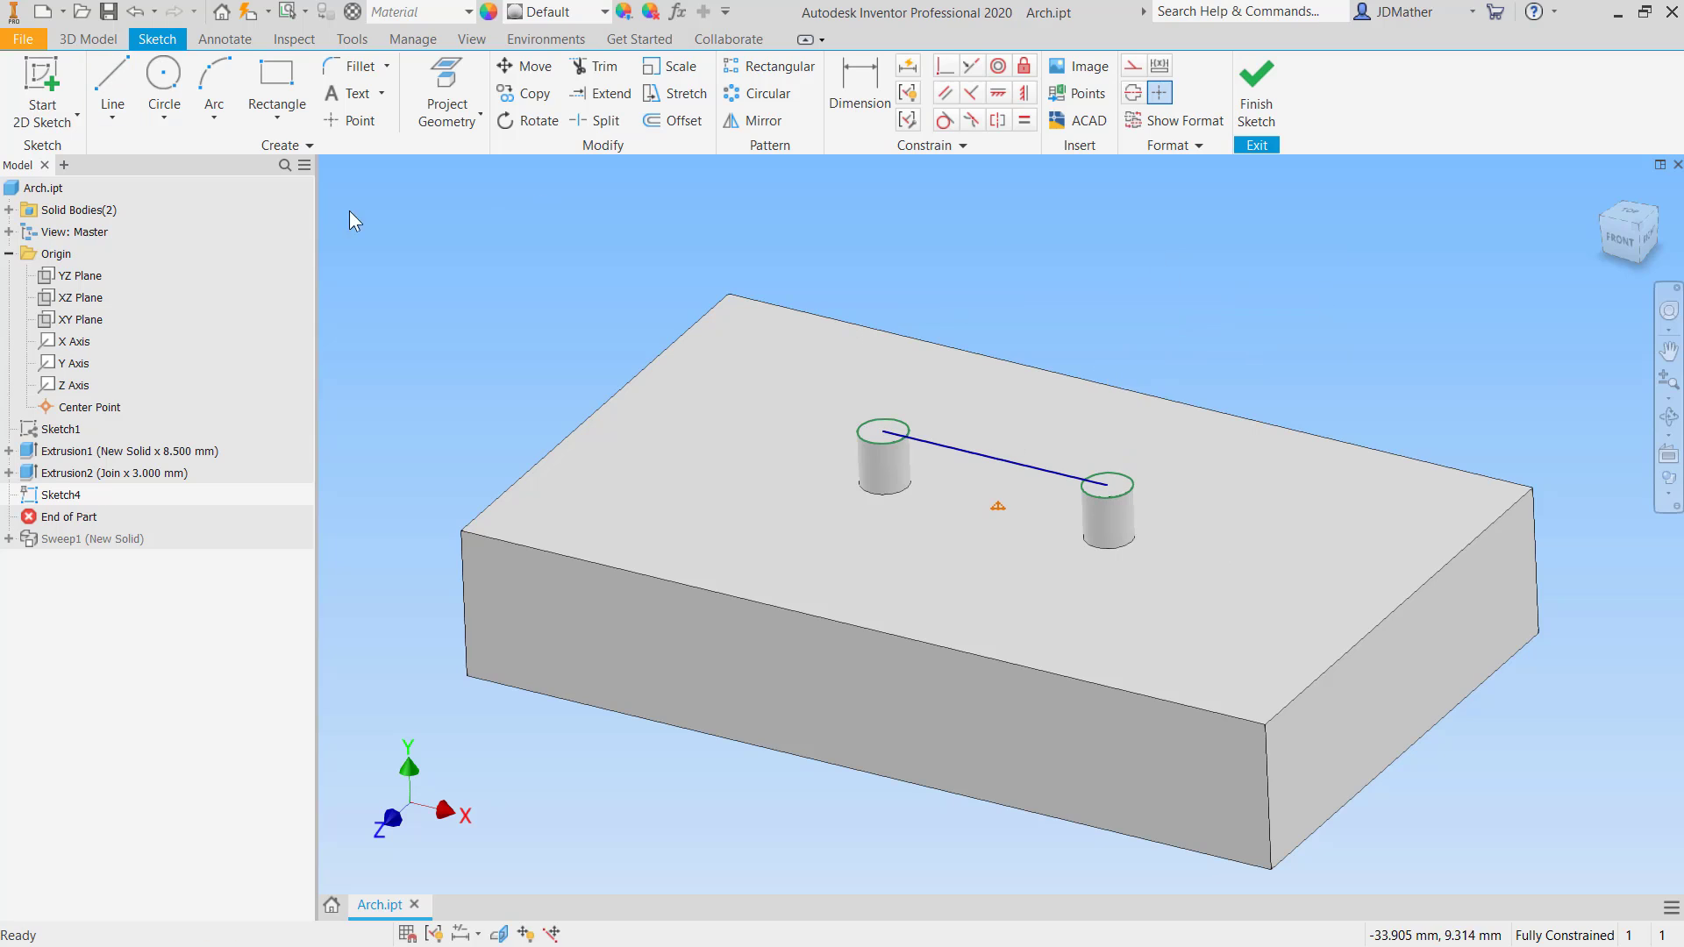
- Draw a separate line beyond the pegs, parallel to the block's short top edges
click(112, 92)
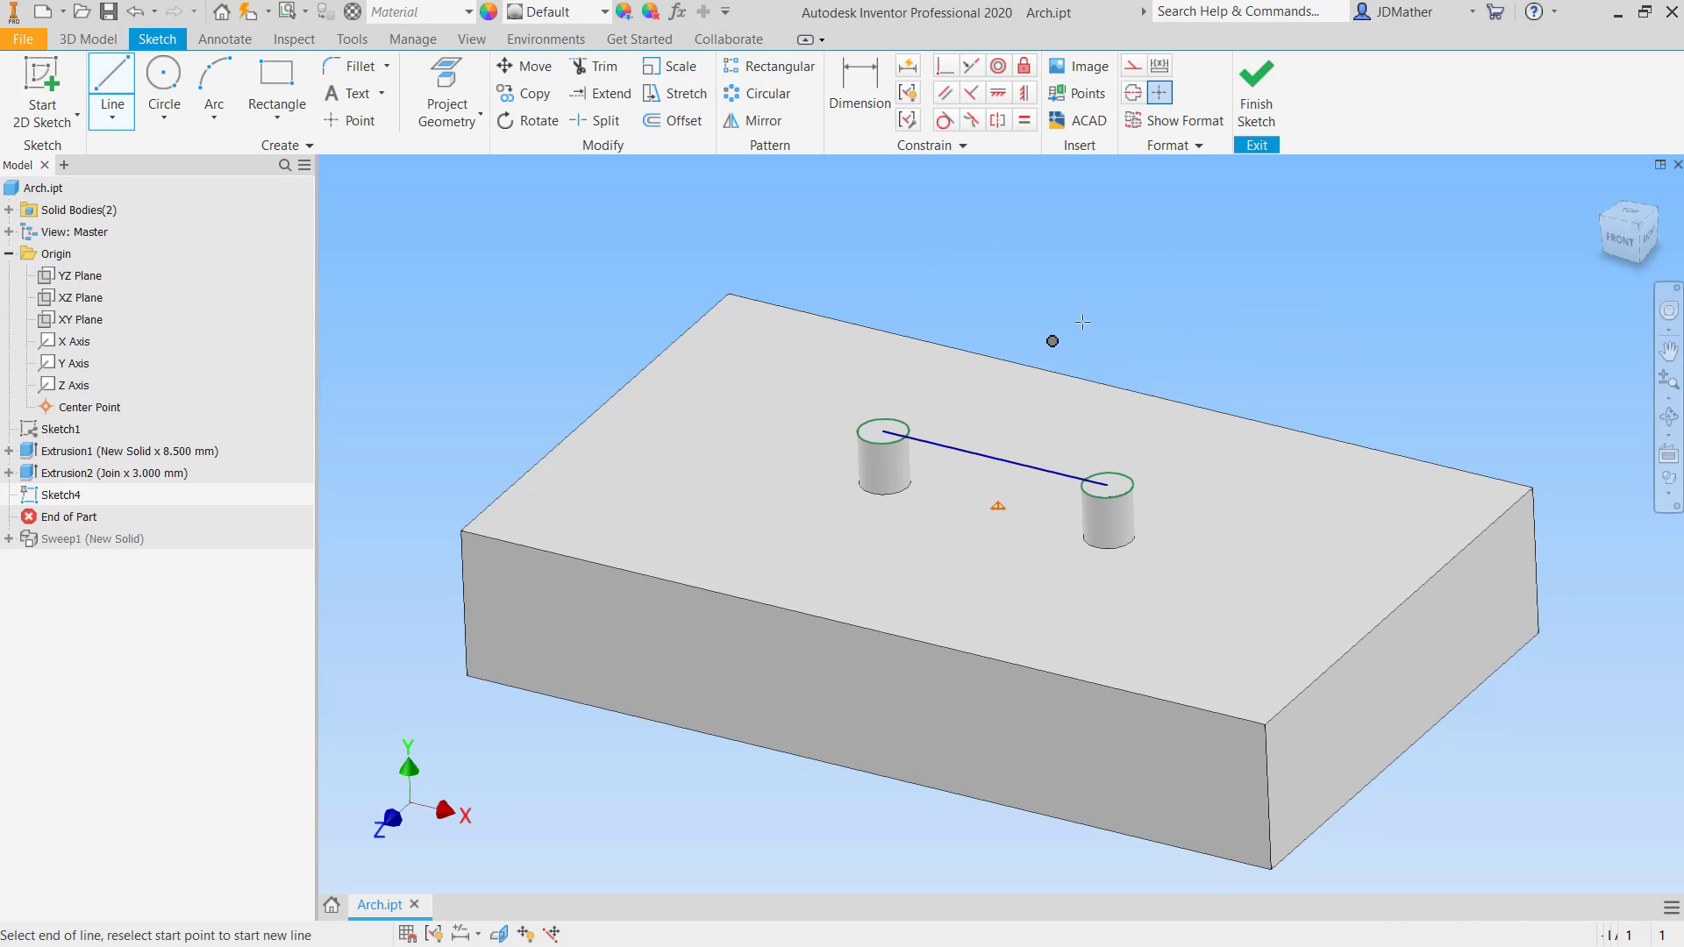
click(1052, 341)
click(1168, 240)
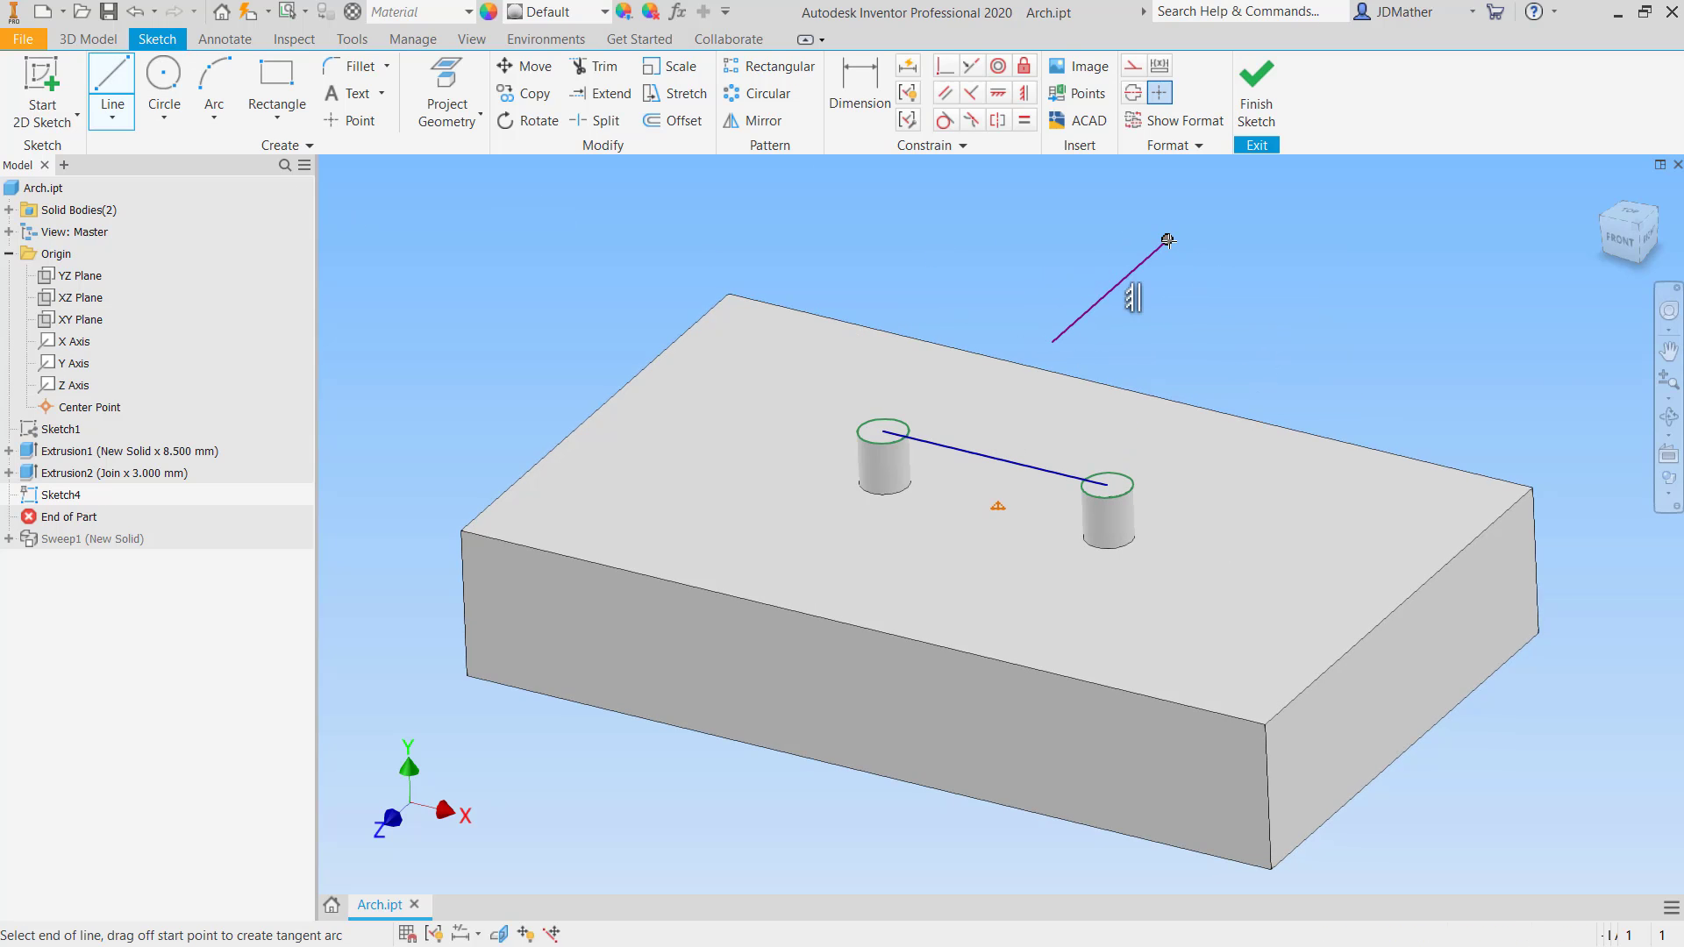
right_click(1168, 240)
click(1228, 242)
- Constrain the separate line's midpoint coincident with the midpoint of the line joining the pegs, and finish the sketch
click(945, 72)
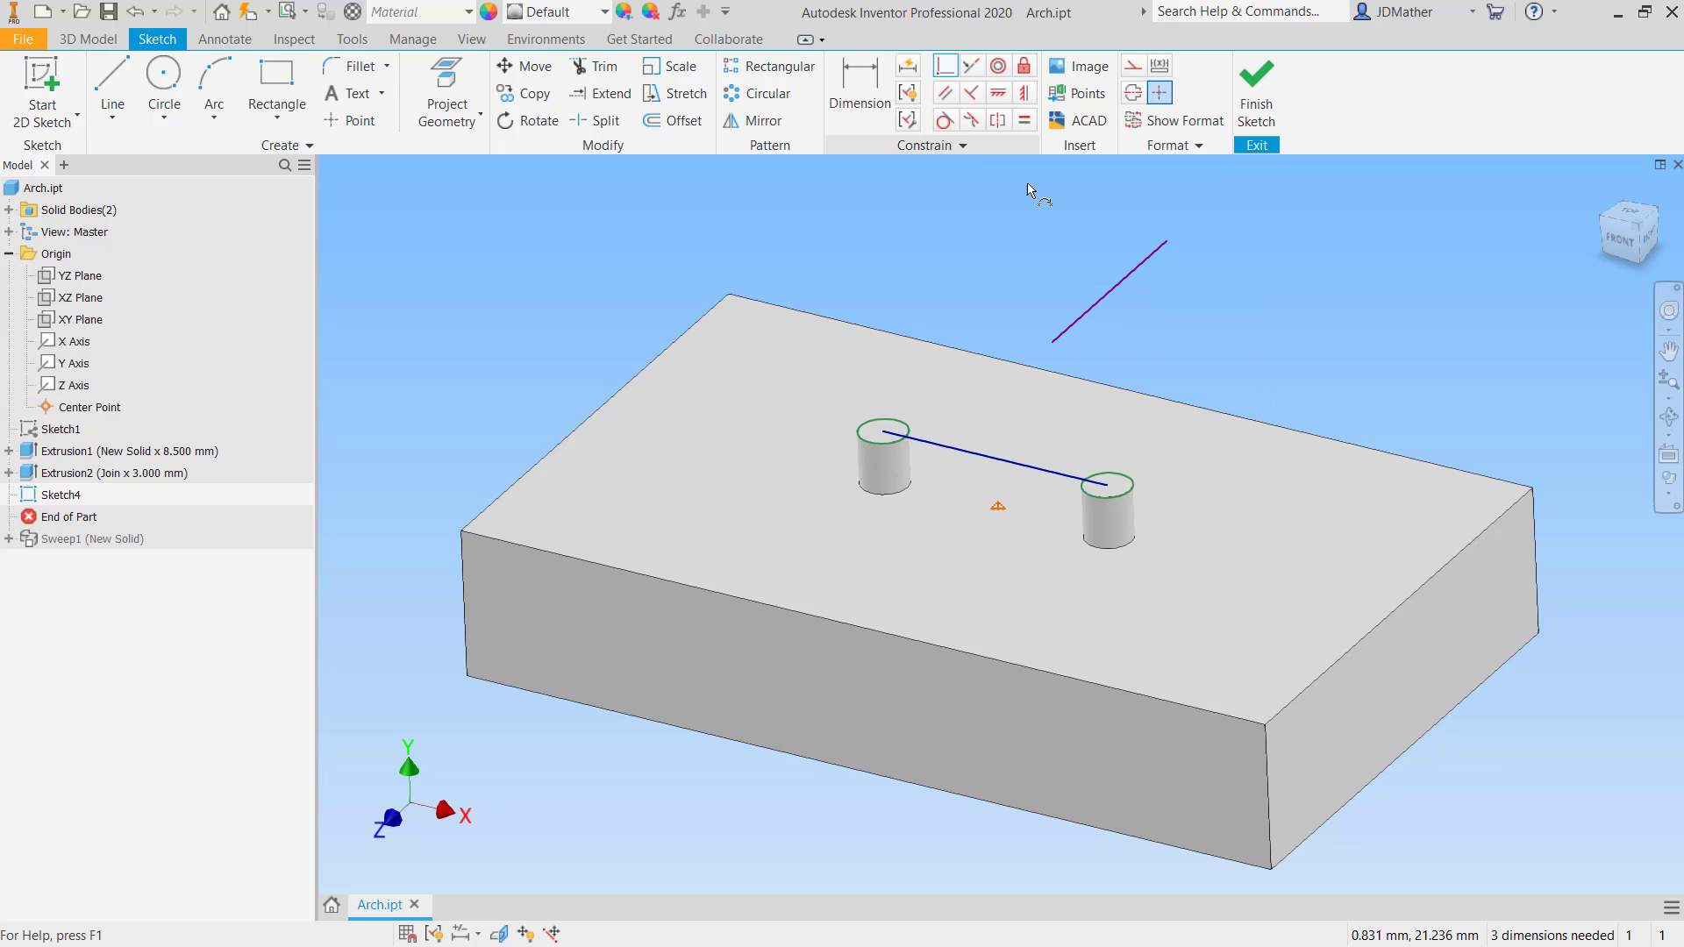
click(1112, 297)
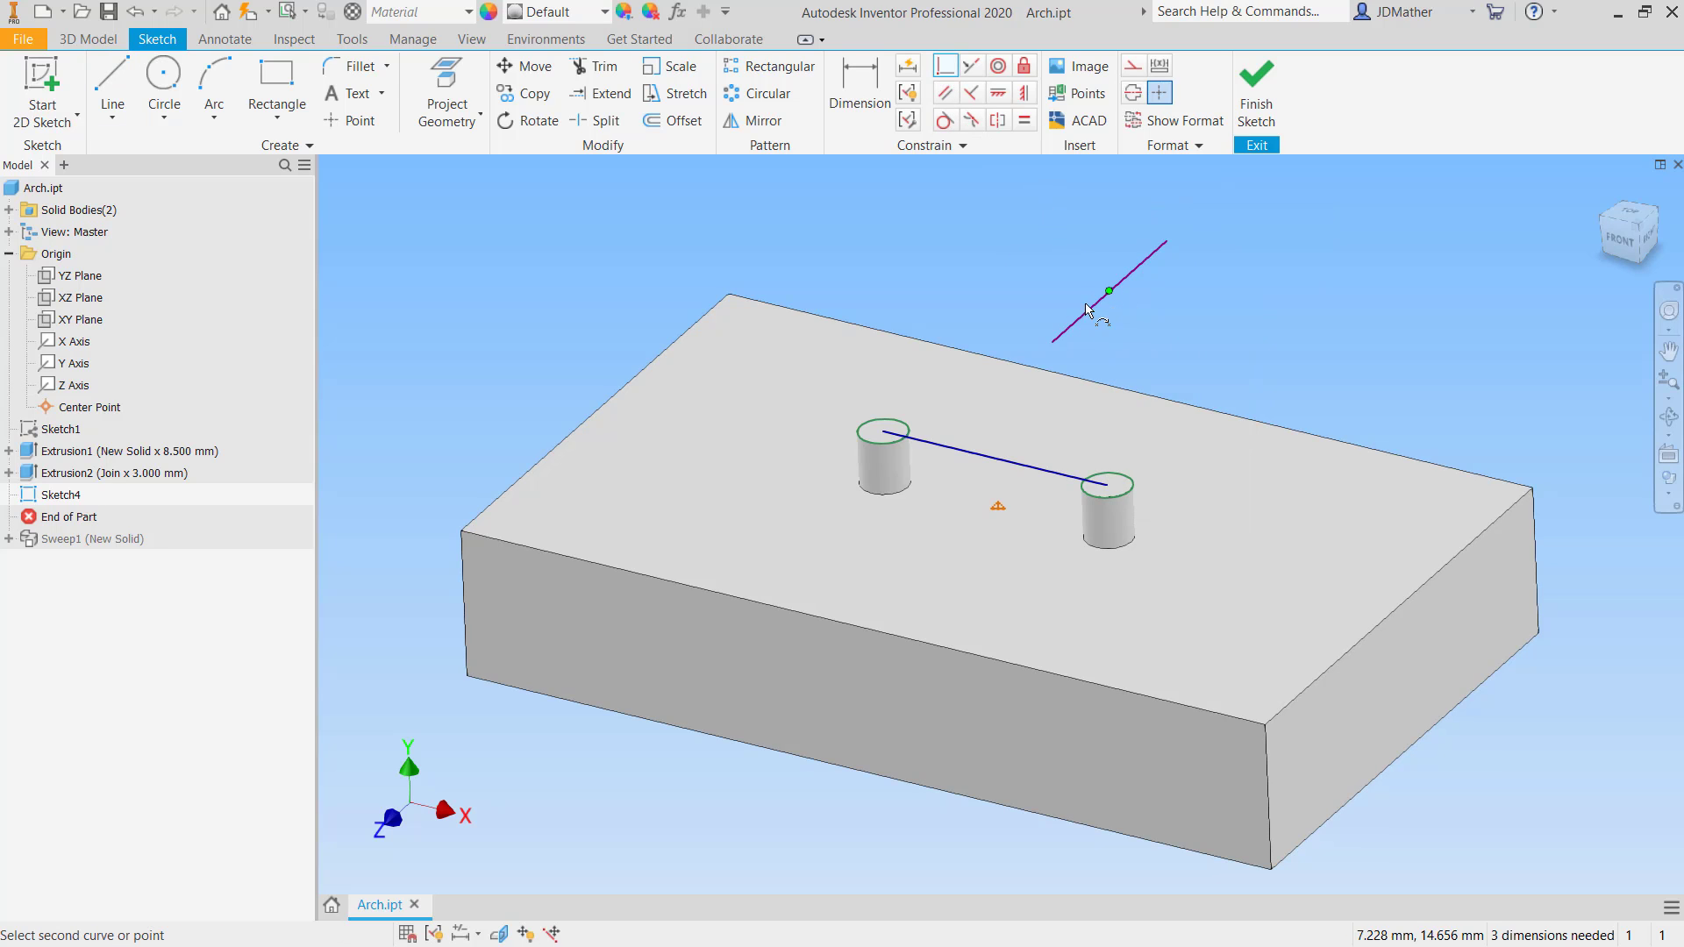
click(1000, 457)
right_click(978, 226)
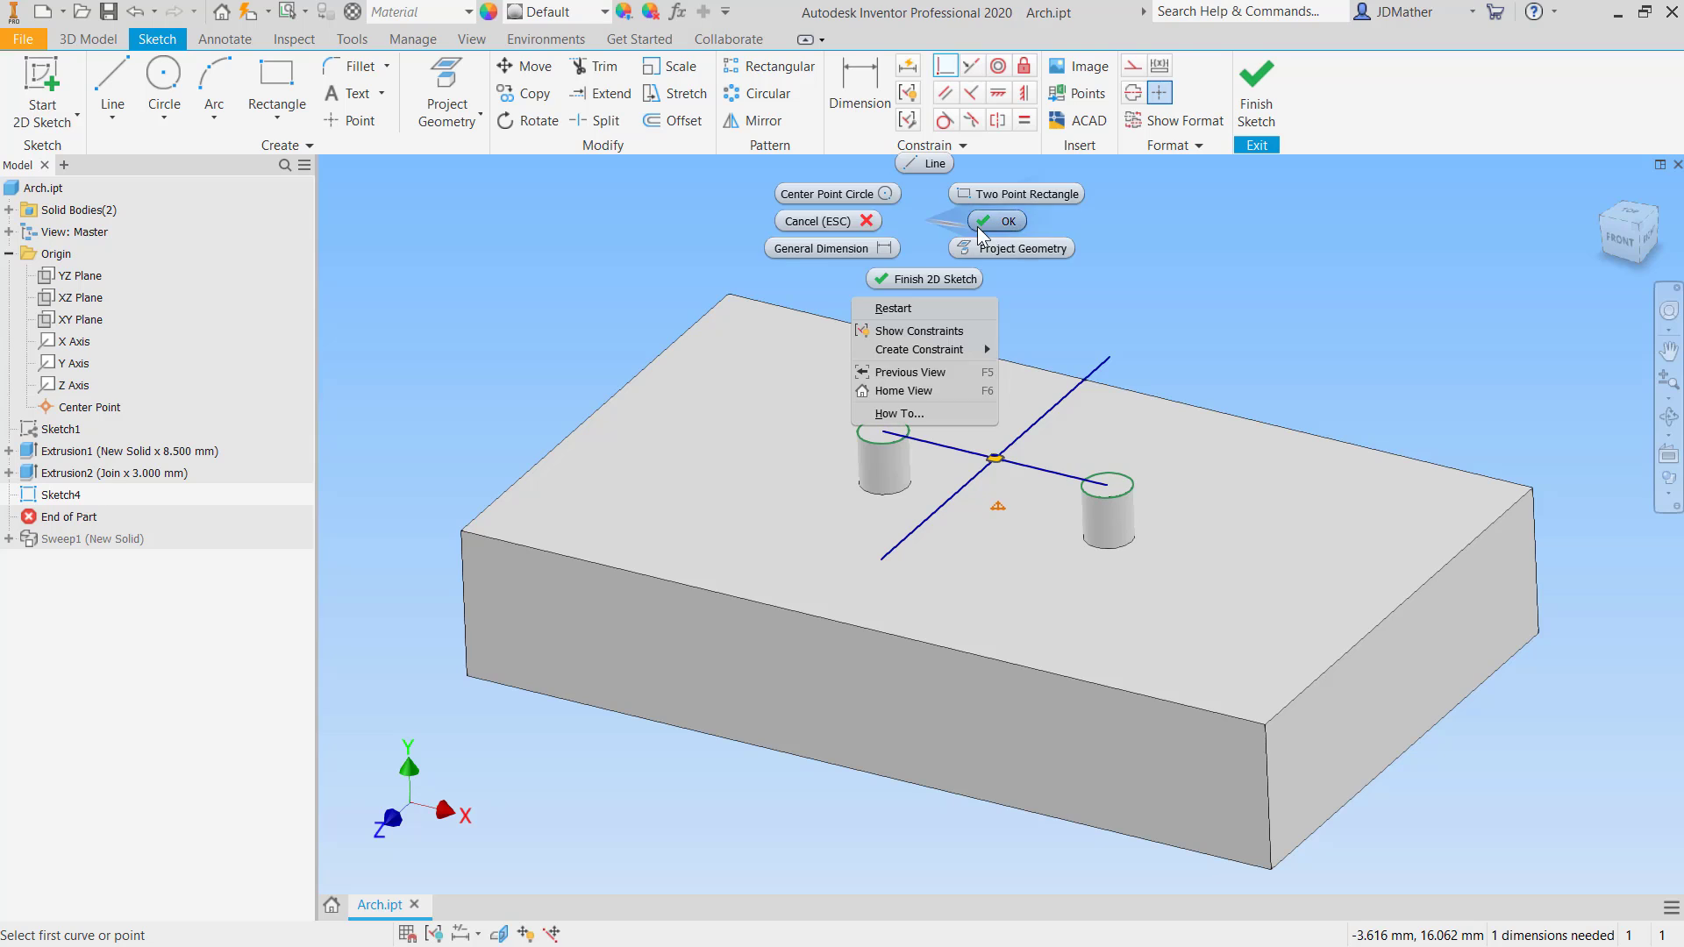
key(Escape)
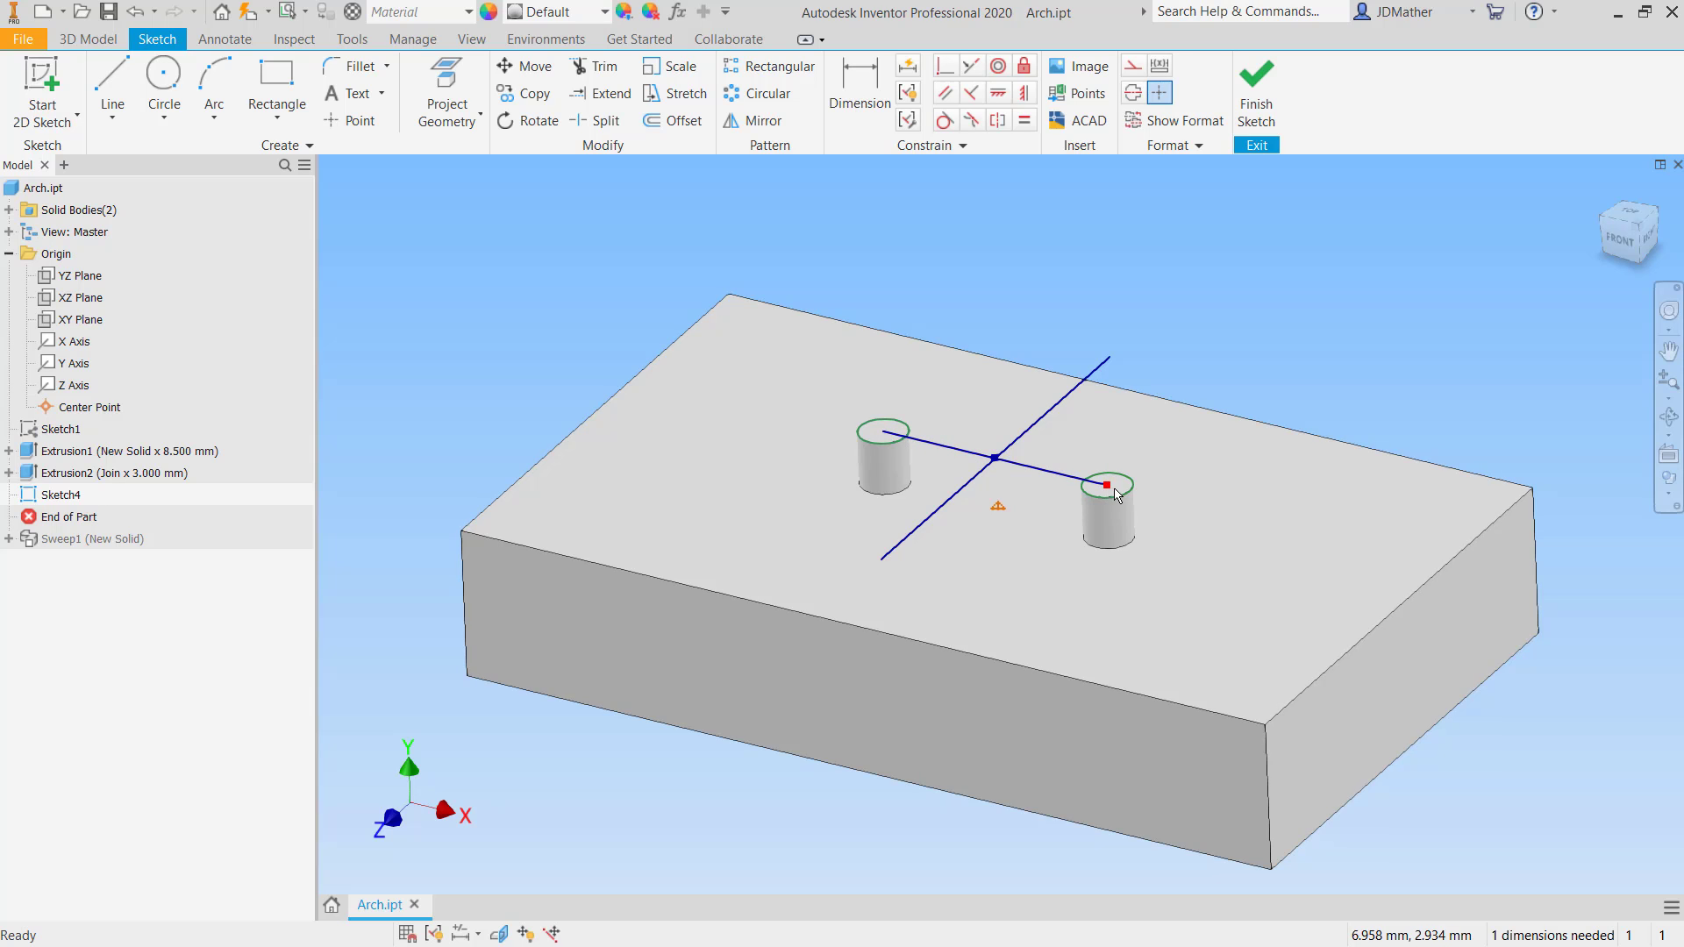
click(1256, 82)
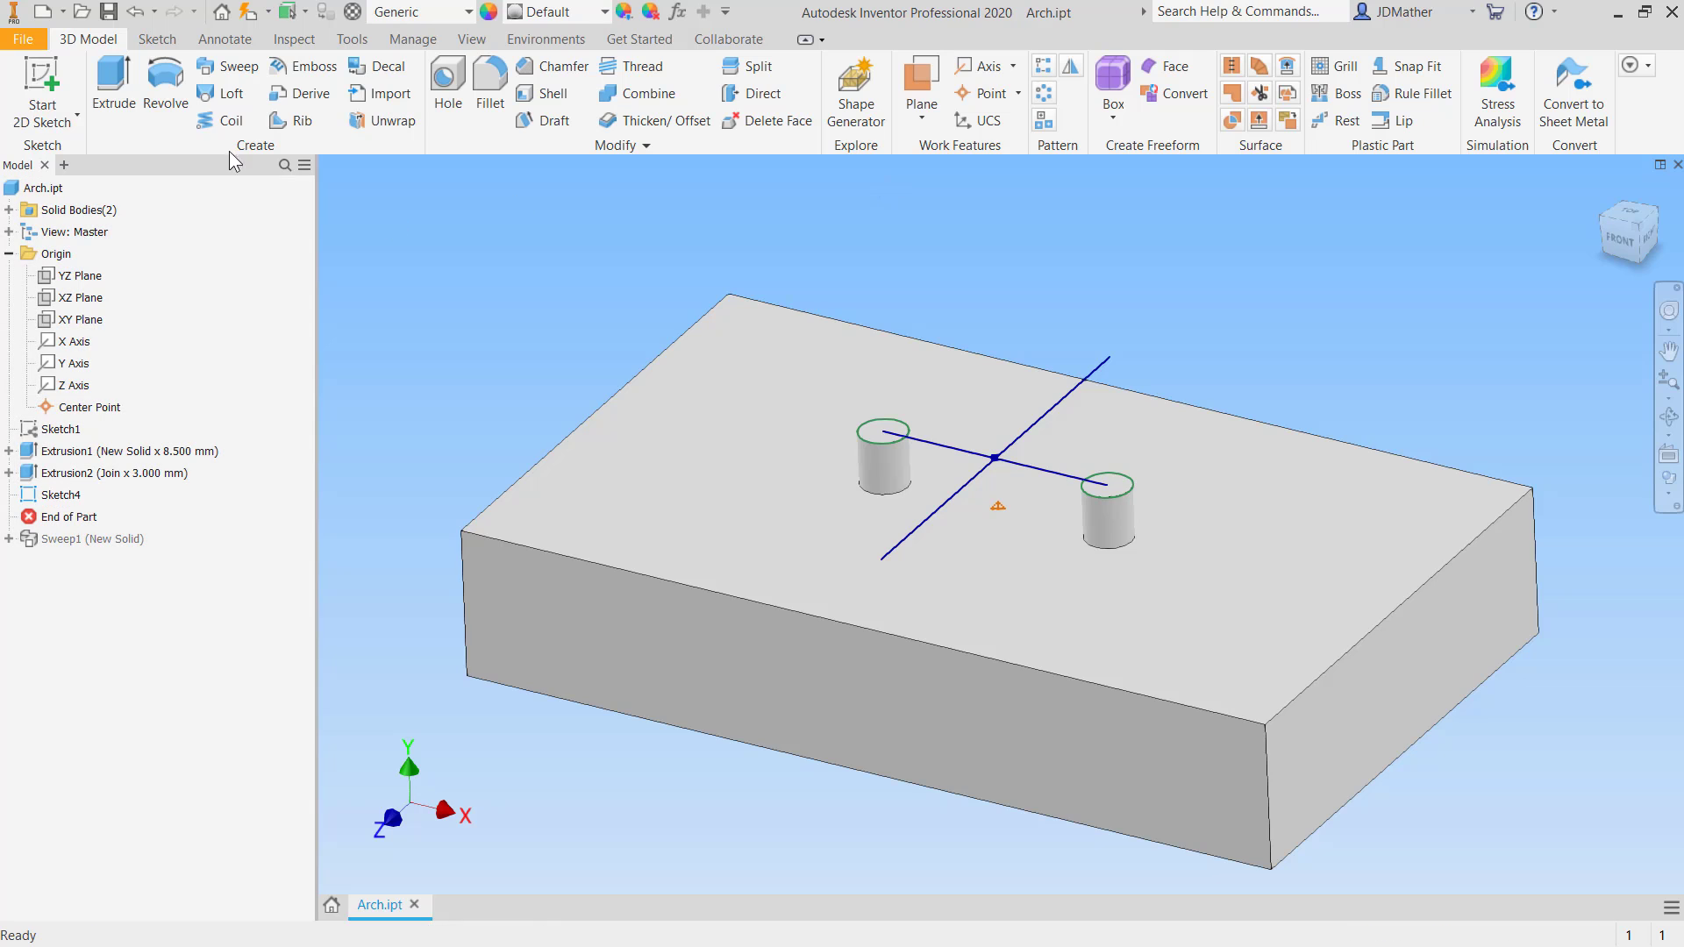
- Set up a Revolve of the left peg's circular profile about the line crossing midway between the pegs
click(167, 88)
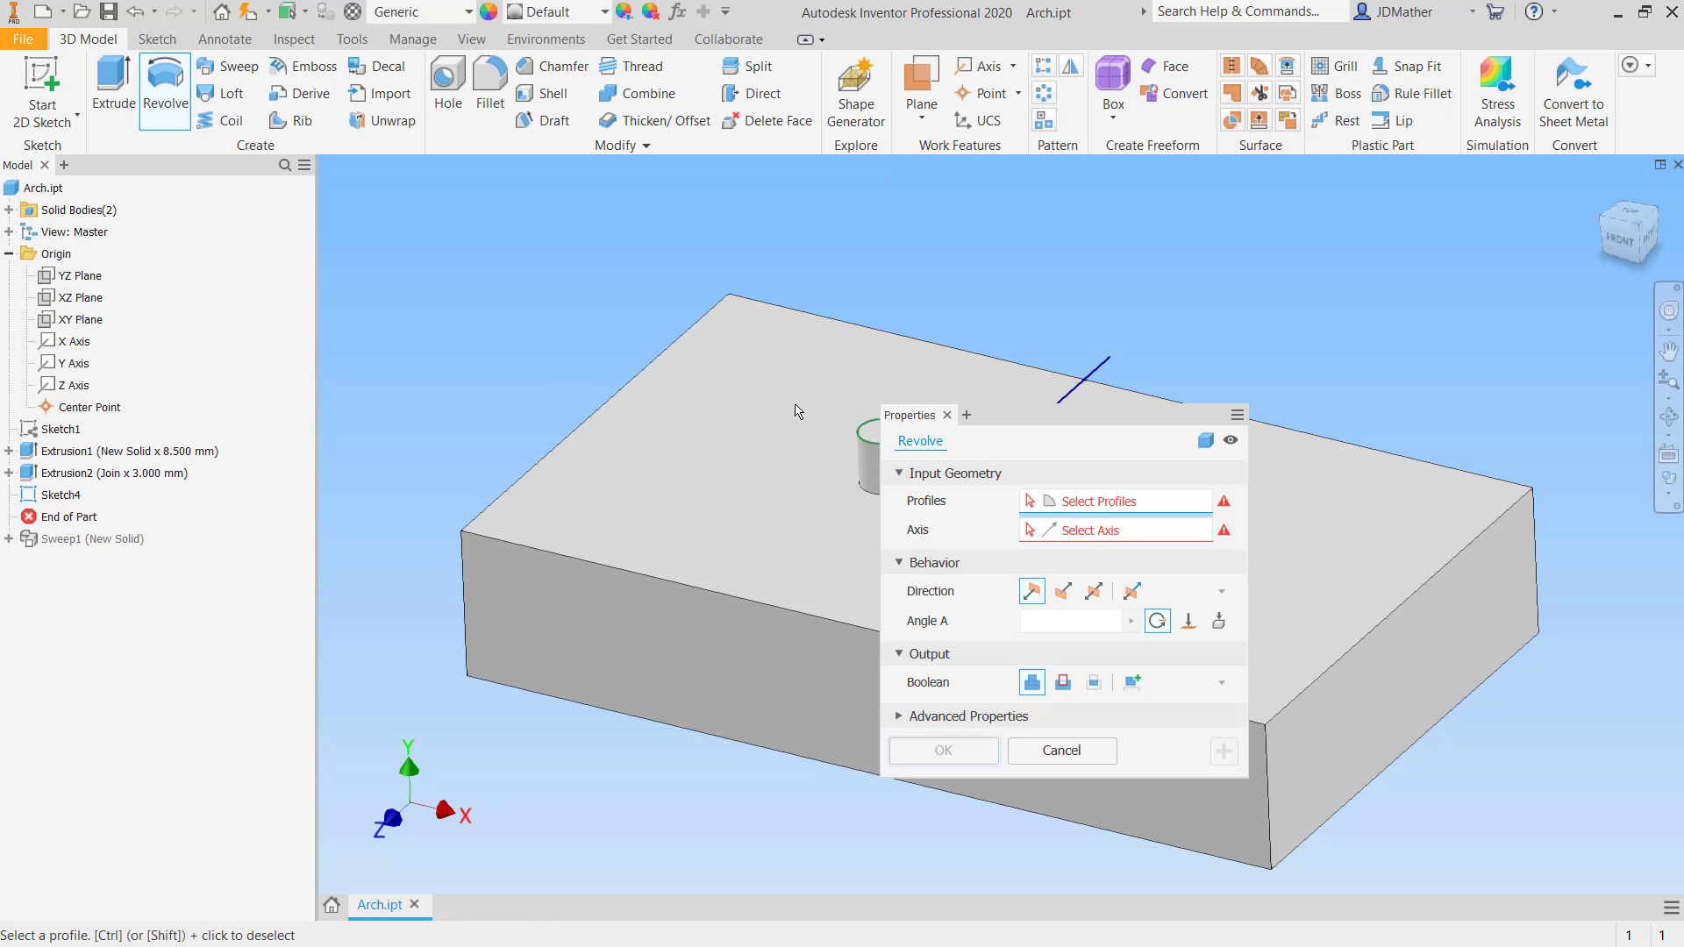
scroll(564, 219, up, 4)
scroll(656, 254, down, 5)
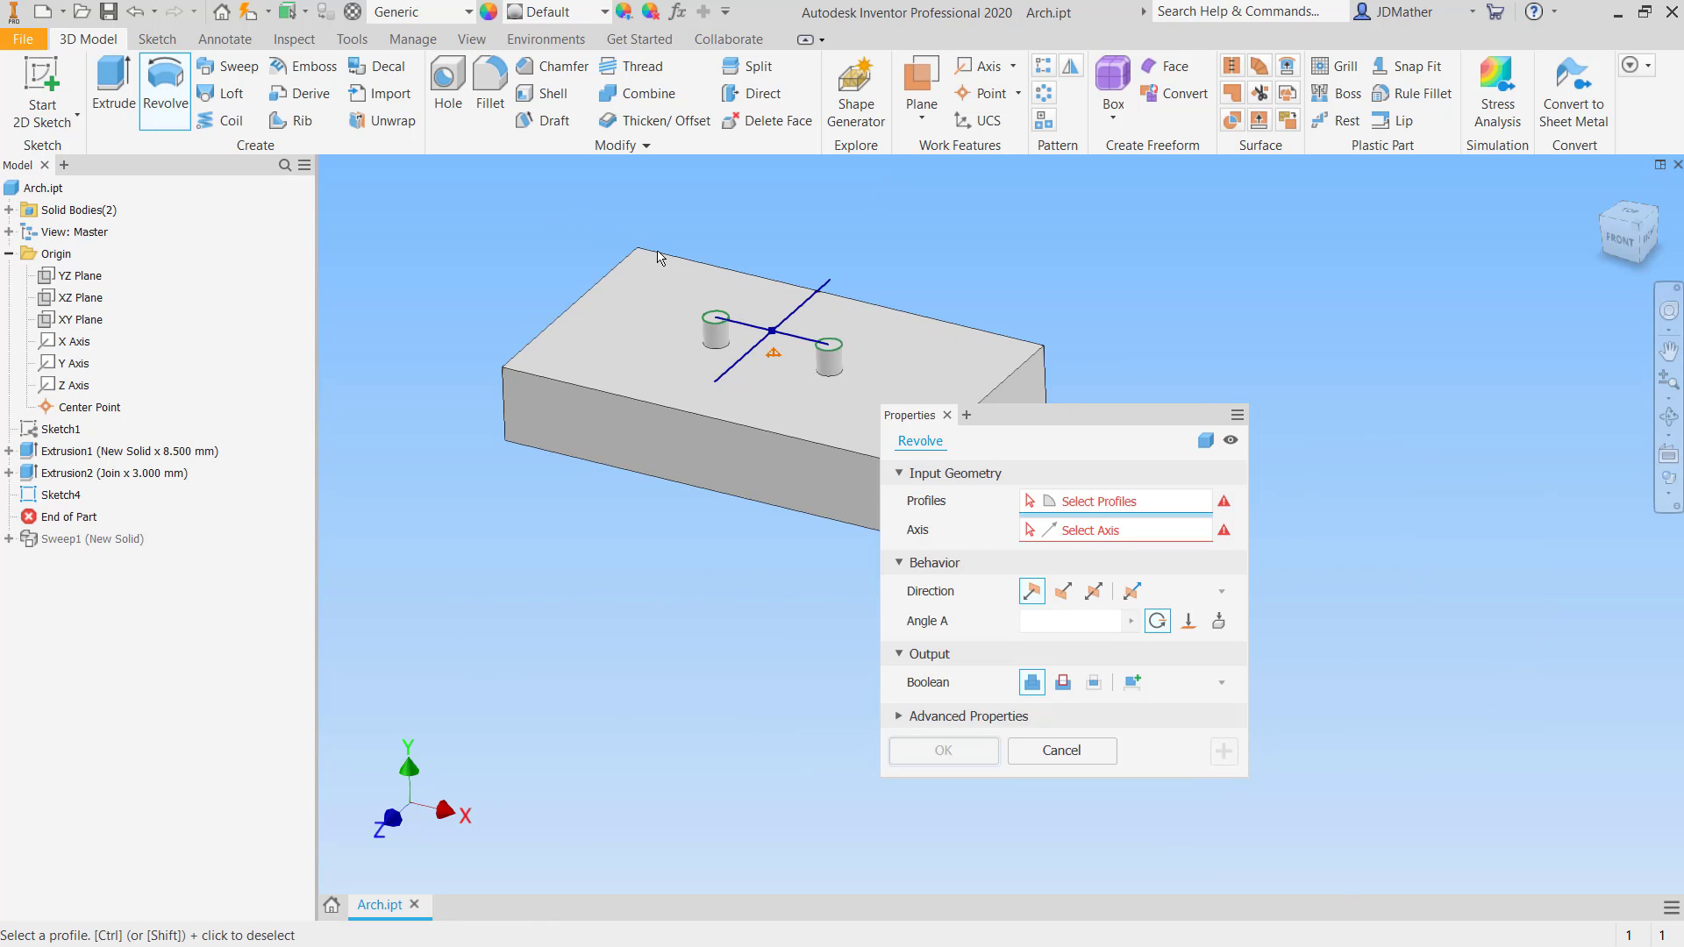
click(800, 412)
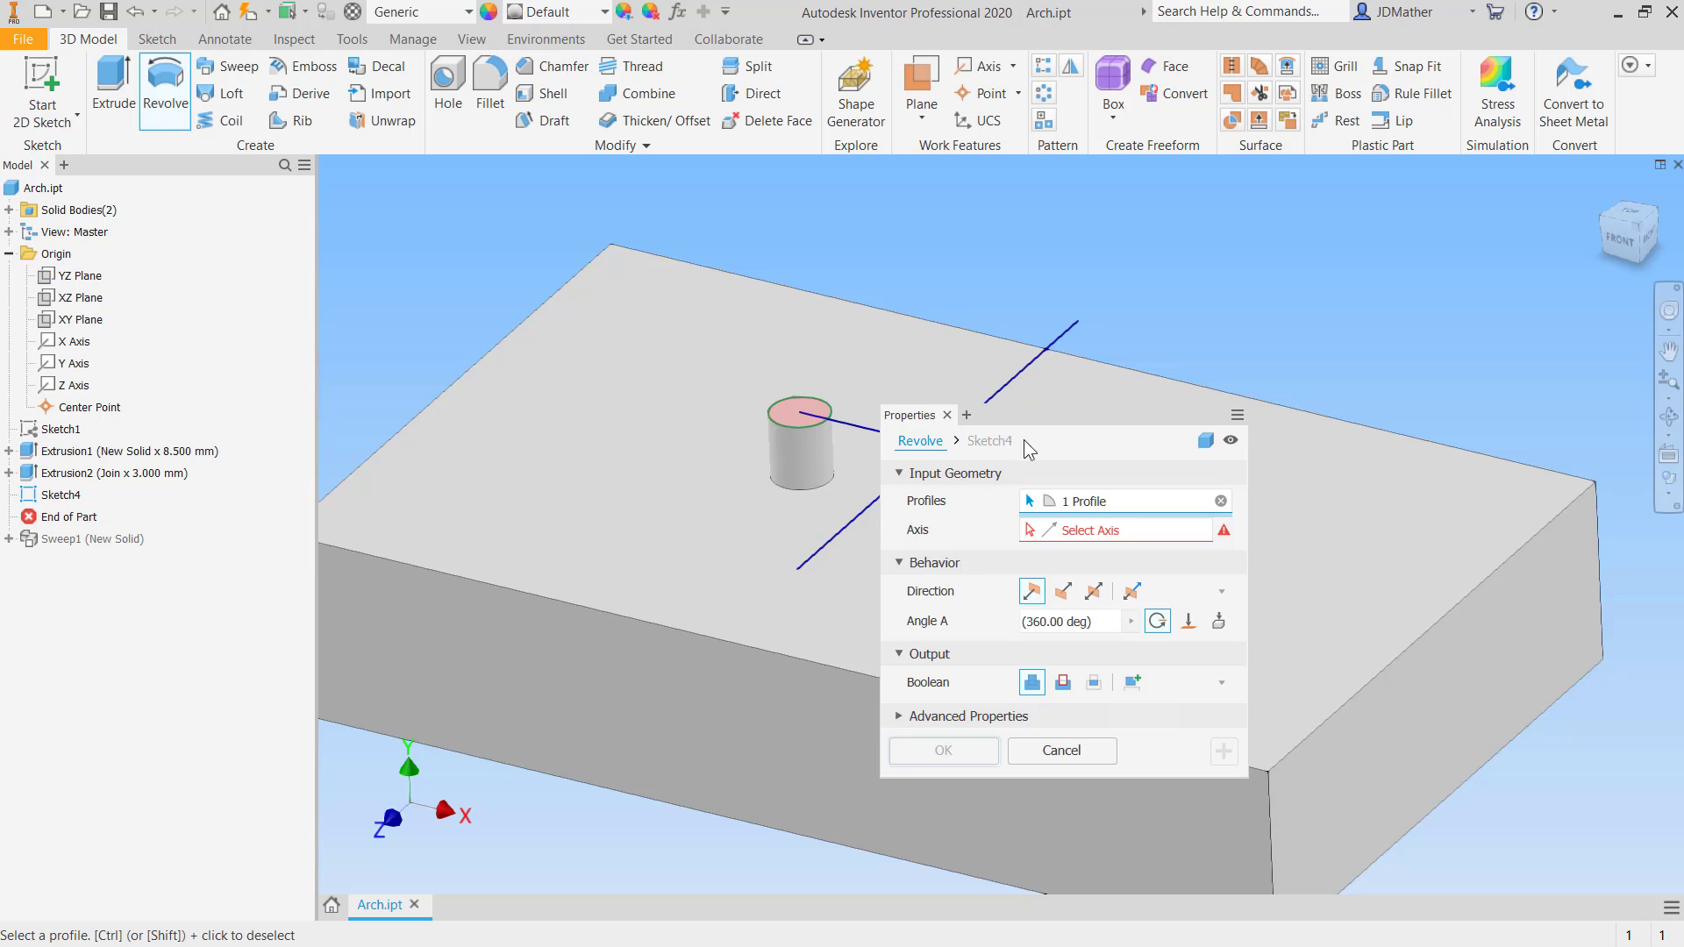
drag(1038, 407, 1431, 305)
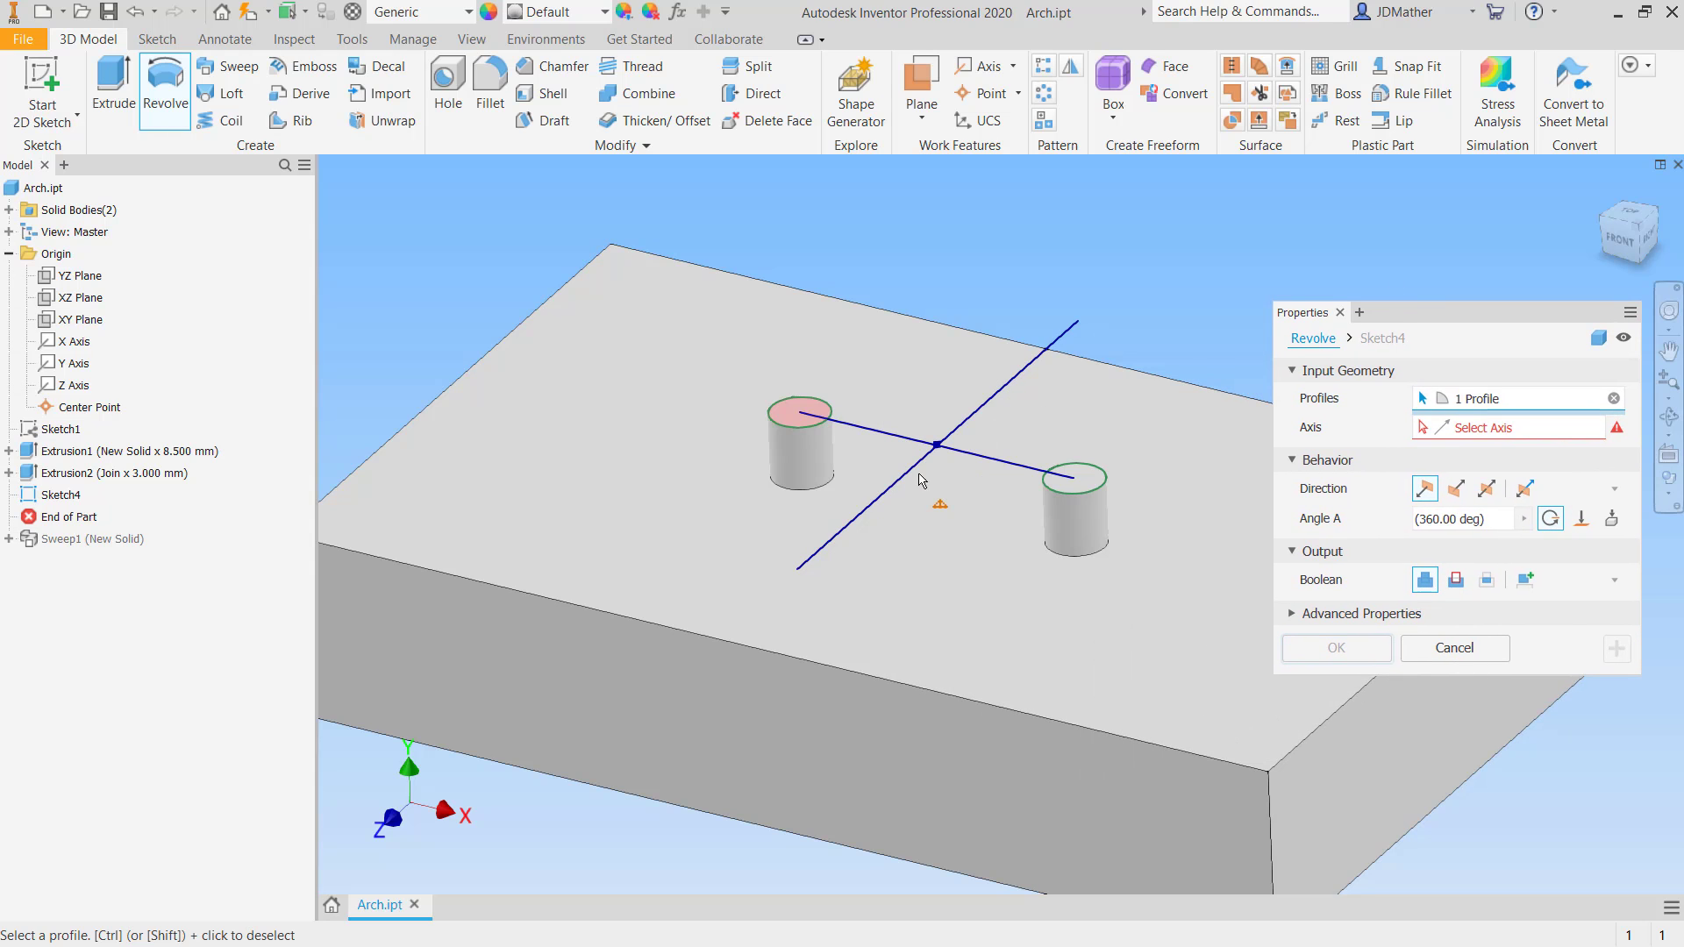
click(1463, 432)
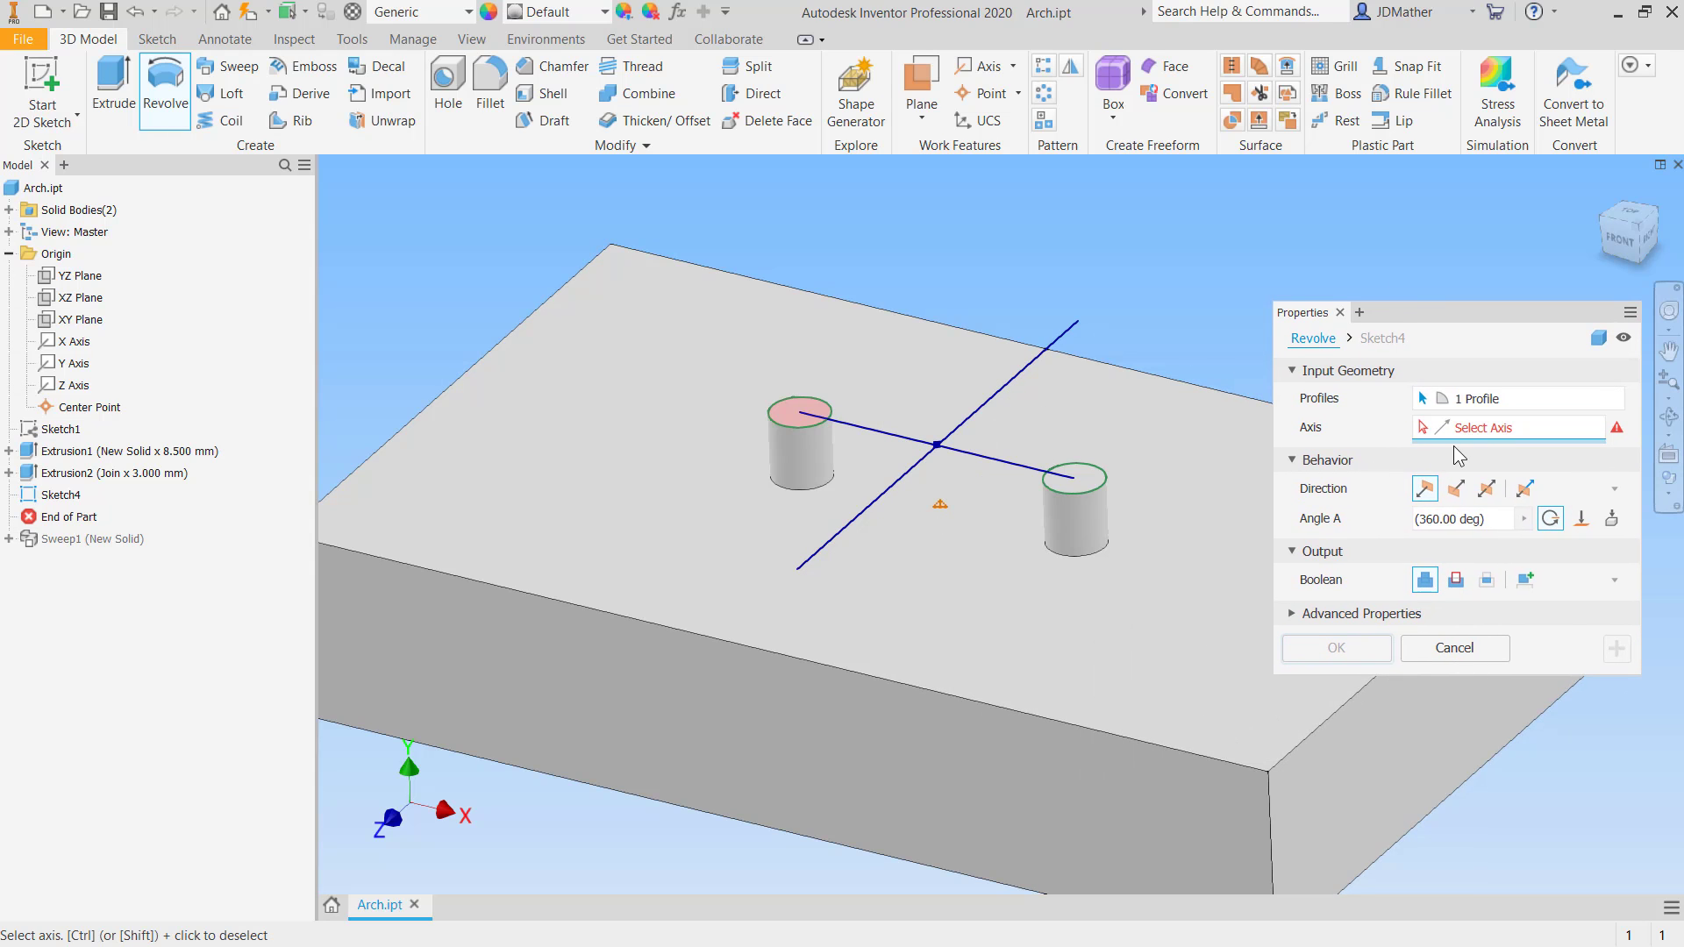
click(905, 476)
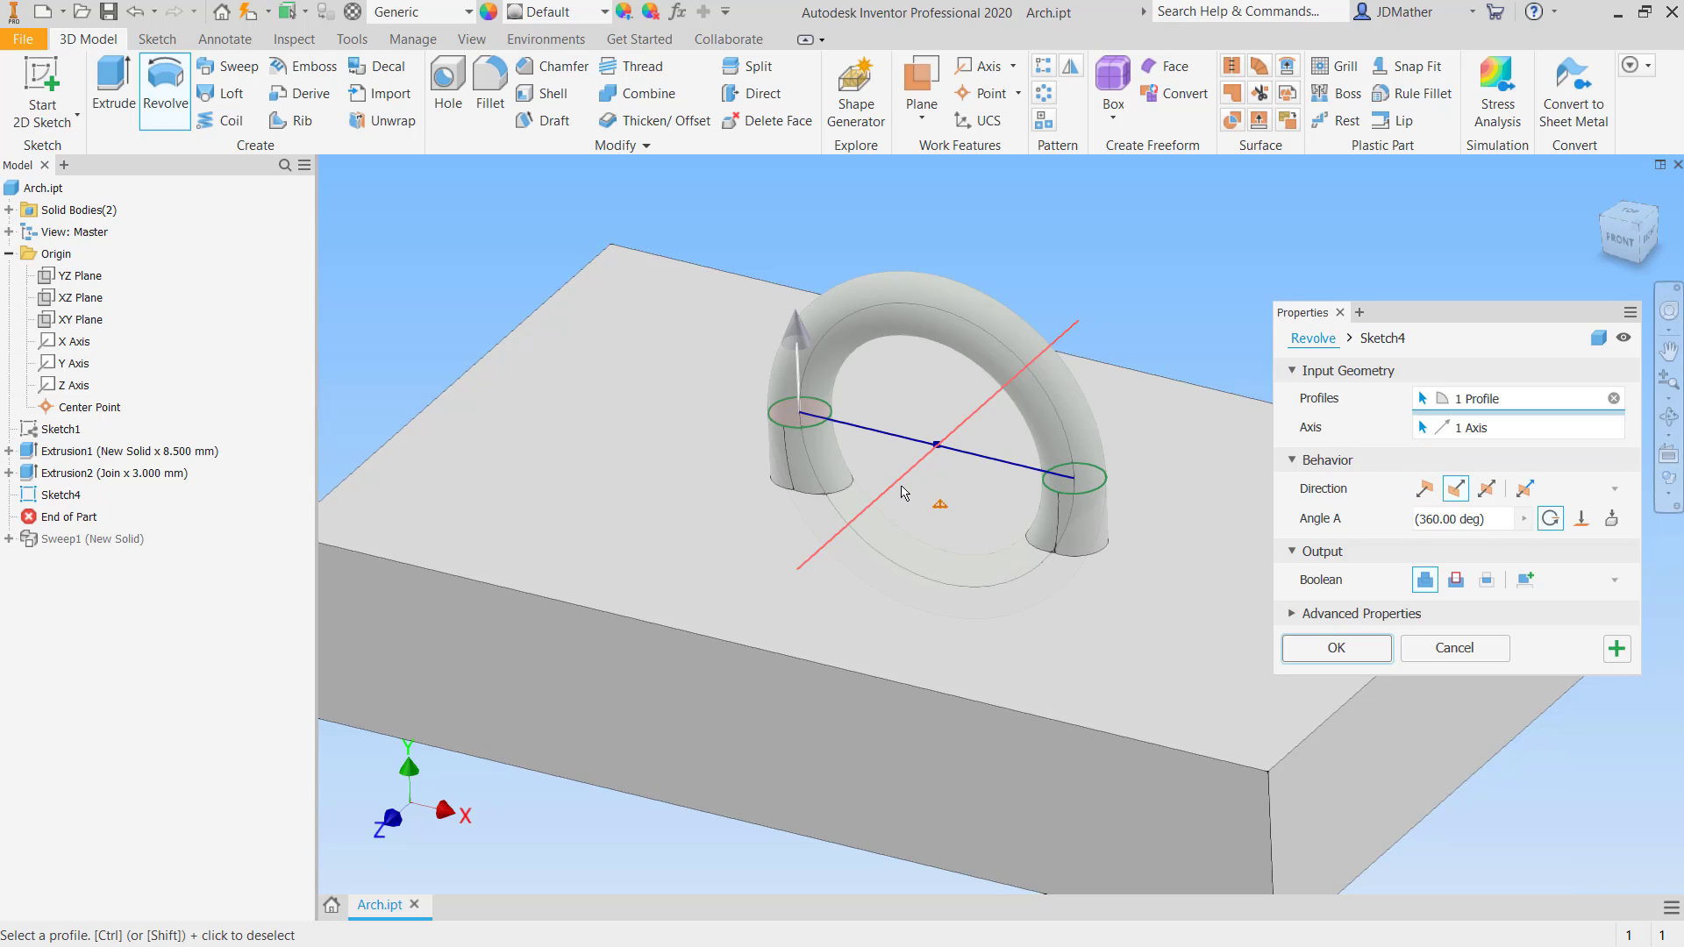
- Set the revolve angle to 180 degrees and create the arch as a joined feature
click(1500, 527)
text(1)
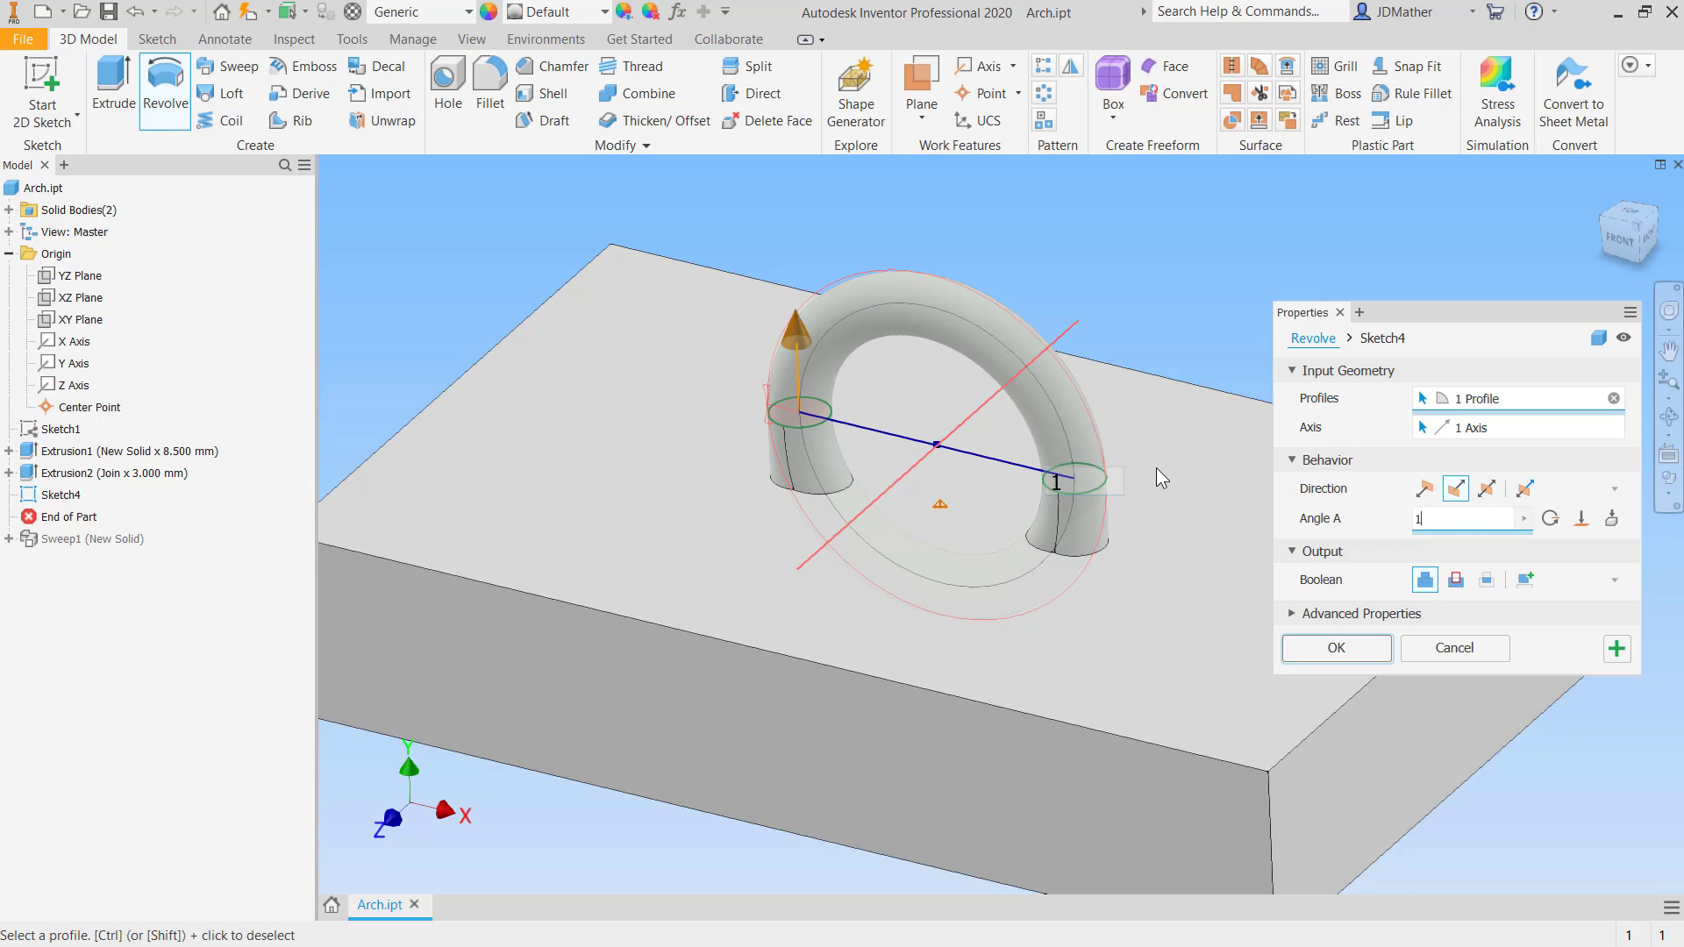
text(80)
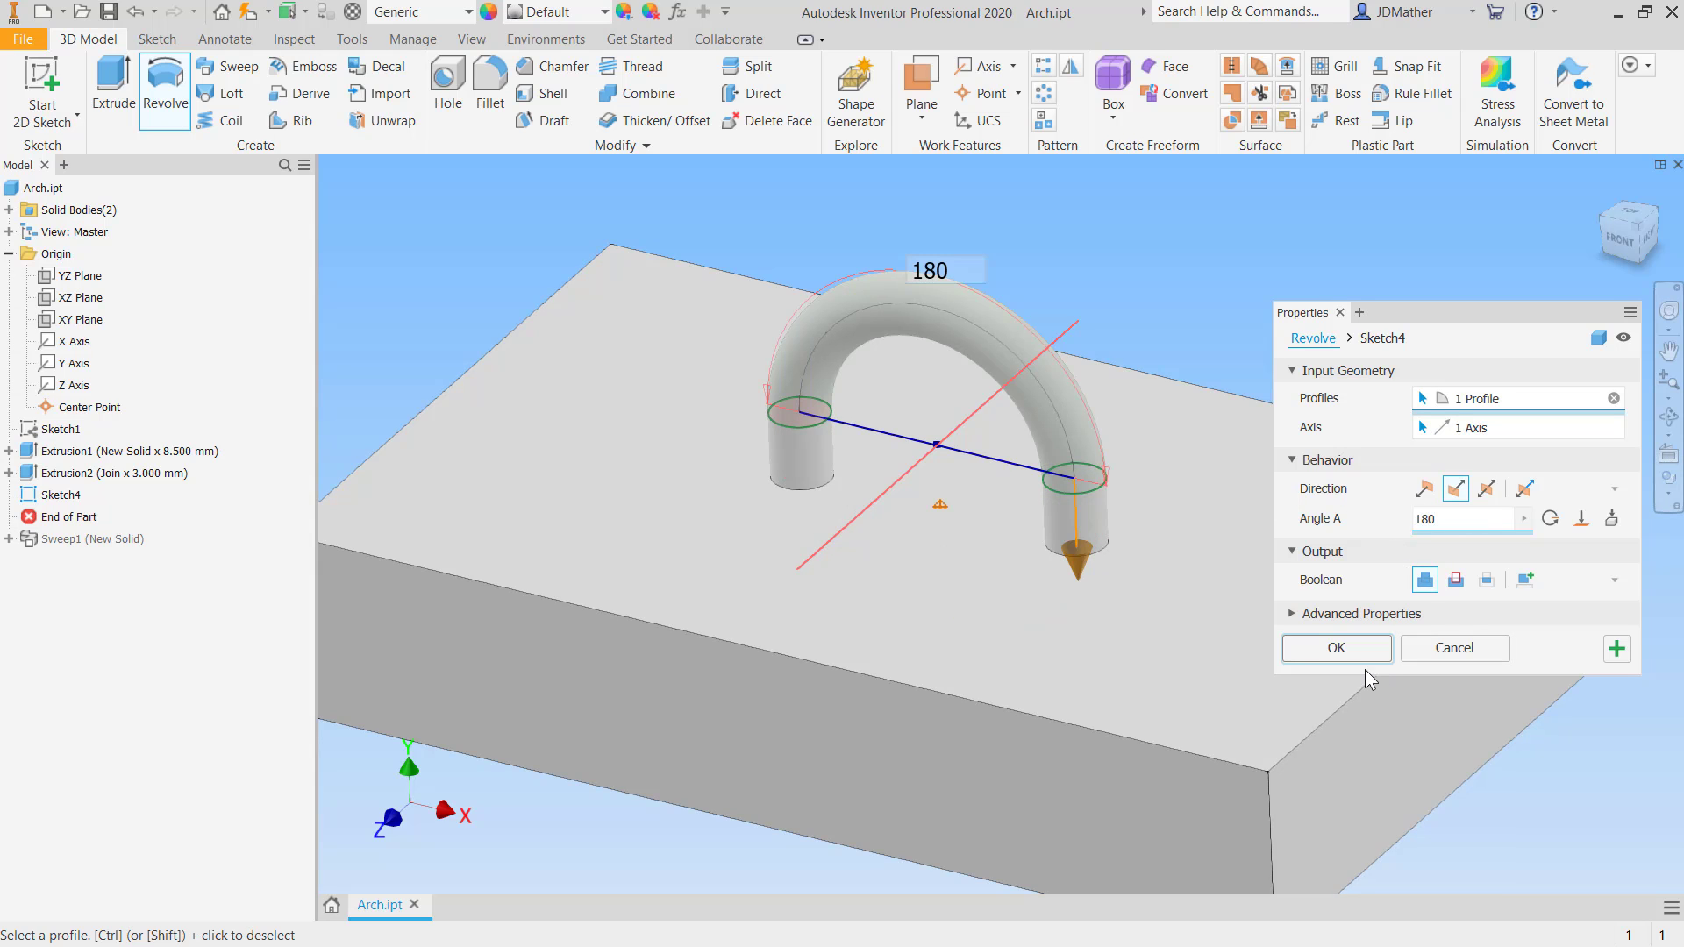
click(1356, 657)
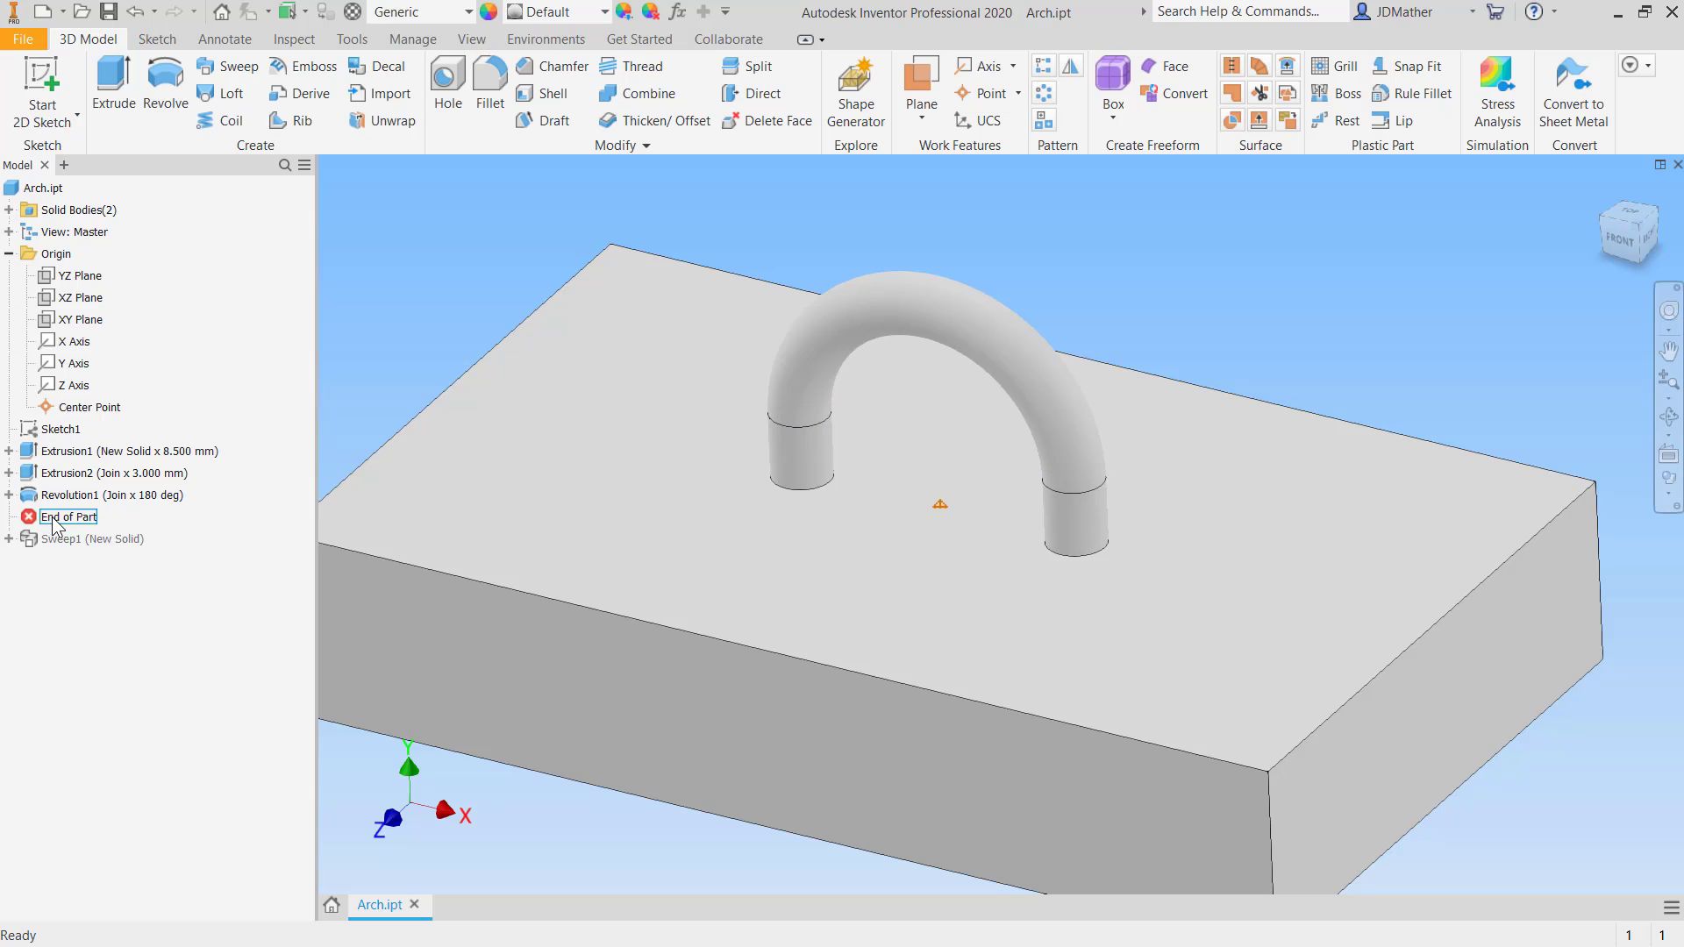
- Roll back Revolution1 with Sweep1 active, and delete Sweep1 while keeping its consumed sketches
mouse_move(53, 520)
mouse_down()
mouse_move(49, 544)
mouse_move(77, 535)
mouse_move(56, 514)
mouse_up()
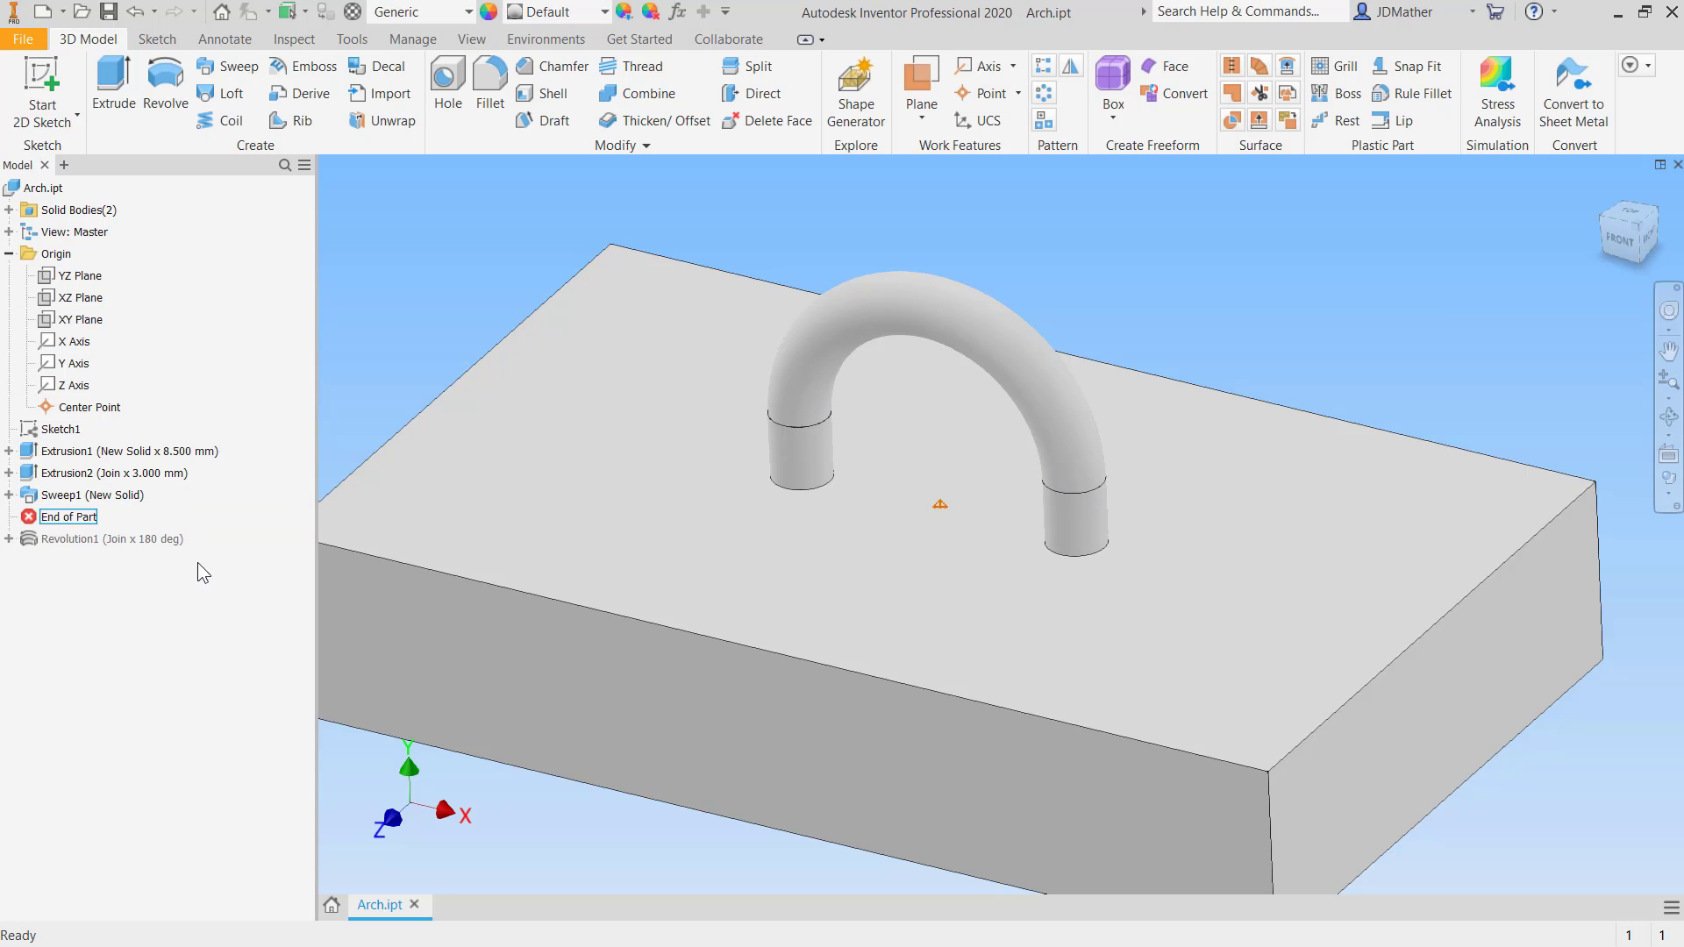
right_click(57, 502)
click(72, 595)
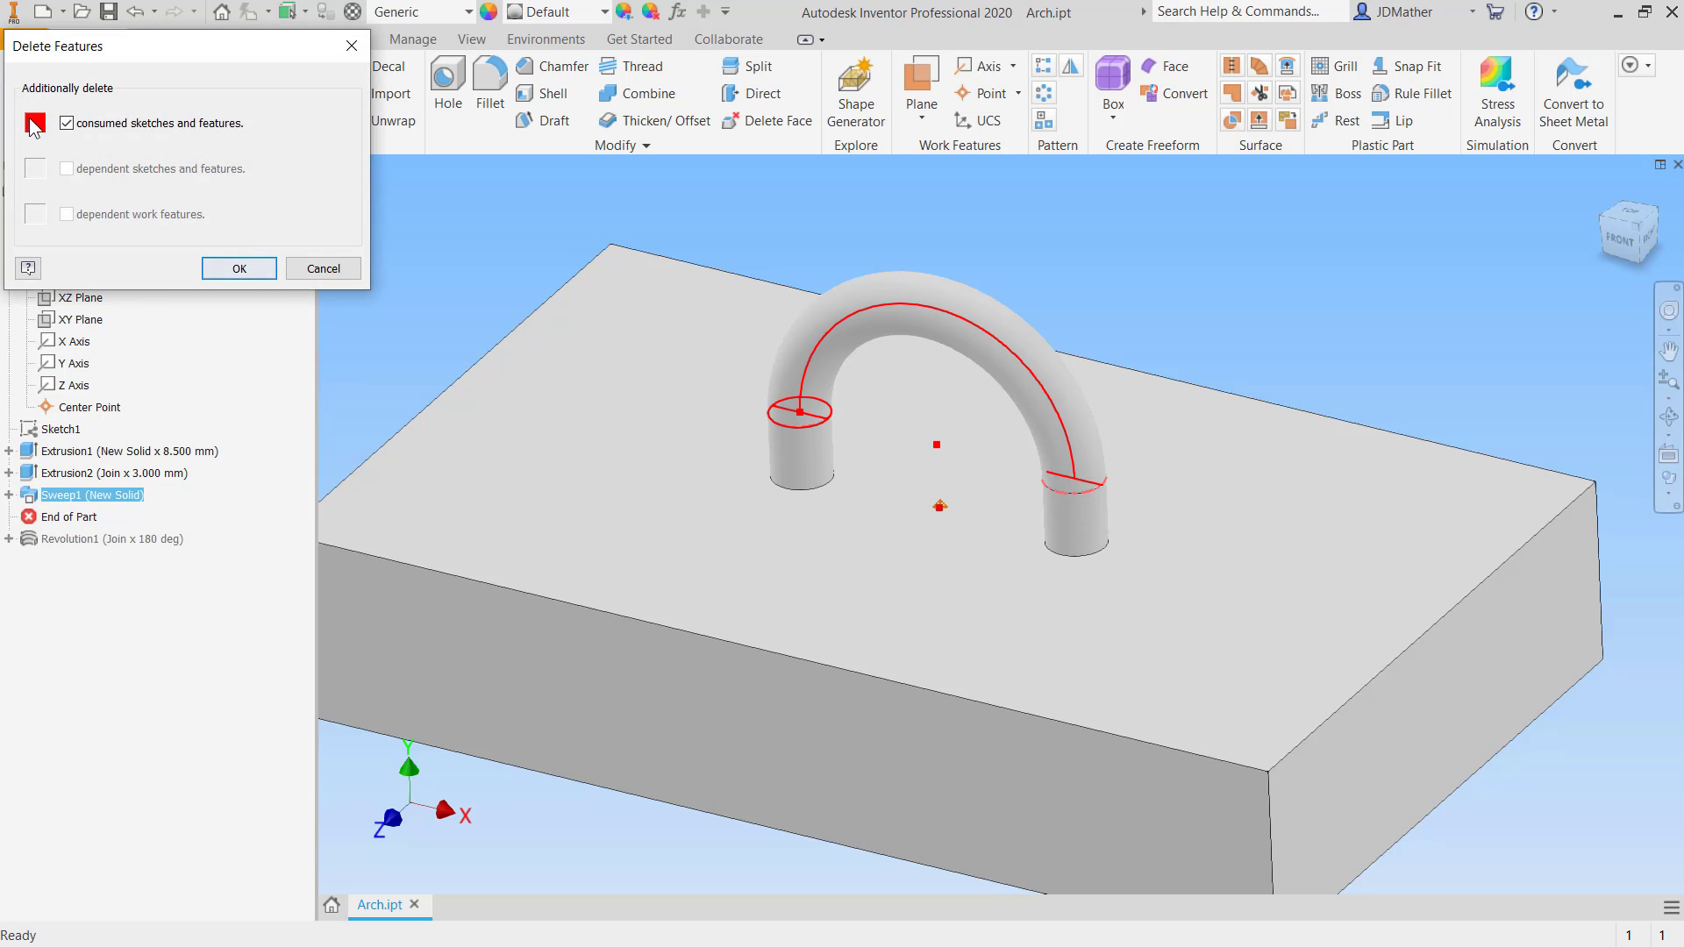
click(229, 269)
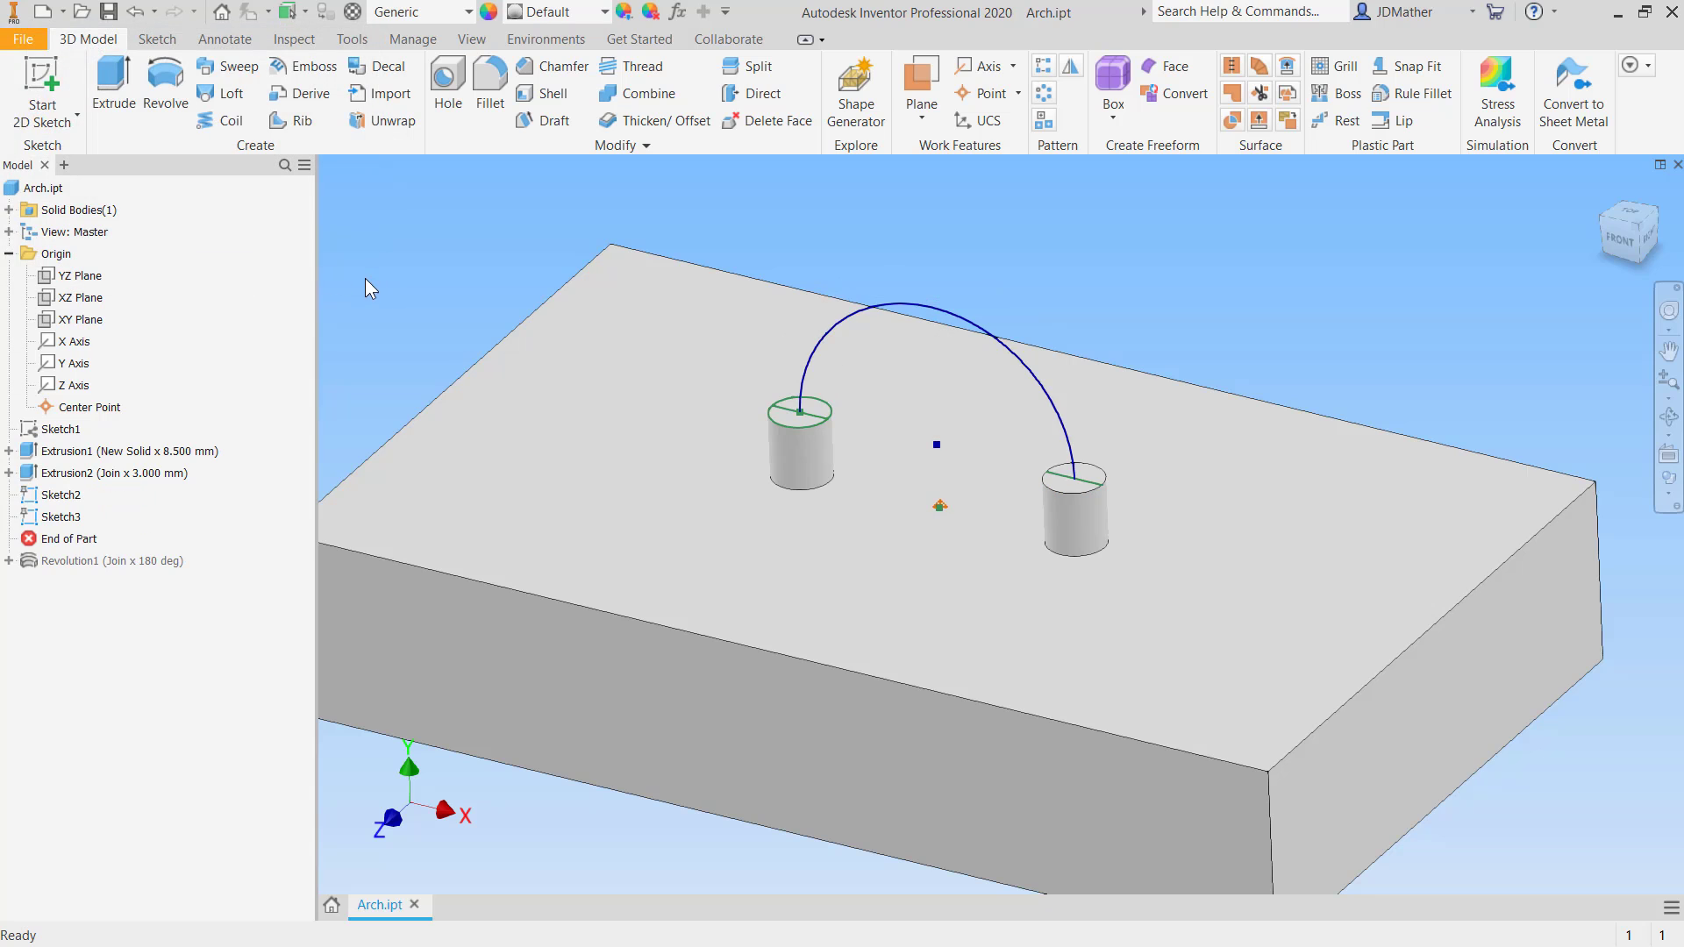
- Roll the part back to just after Extrusion2 and create a work axis through each of the two cylindrical pegs
mouse_move(131, 544)
mouse_down()
mouse_move(81, 541)
mouse_move(79, 491)
mouse_up()
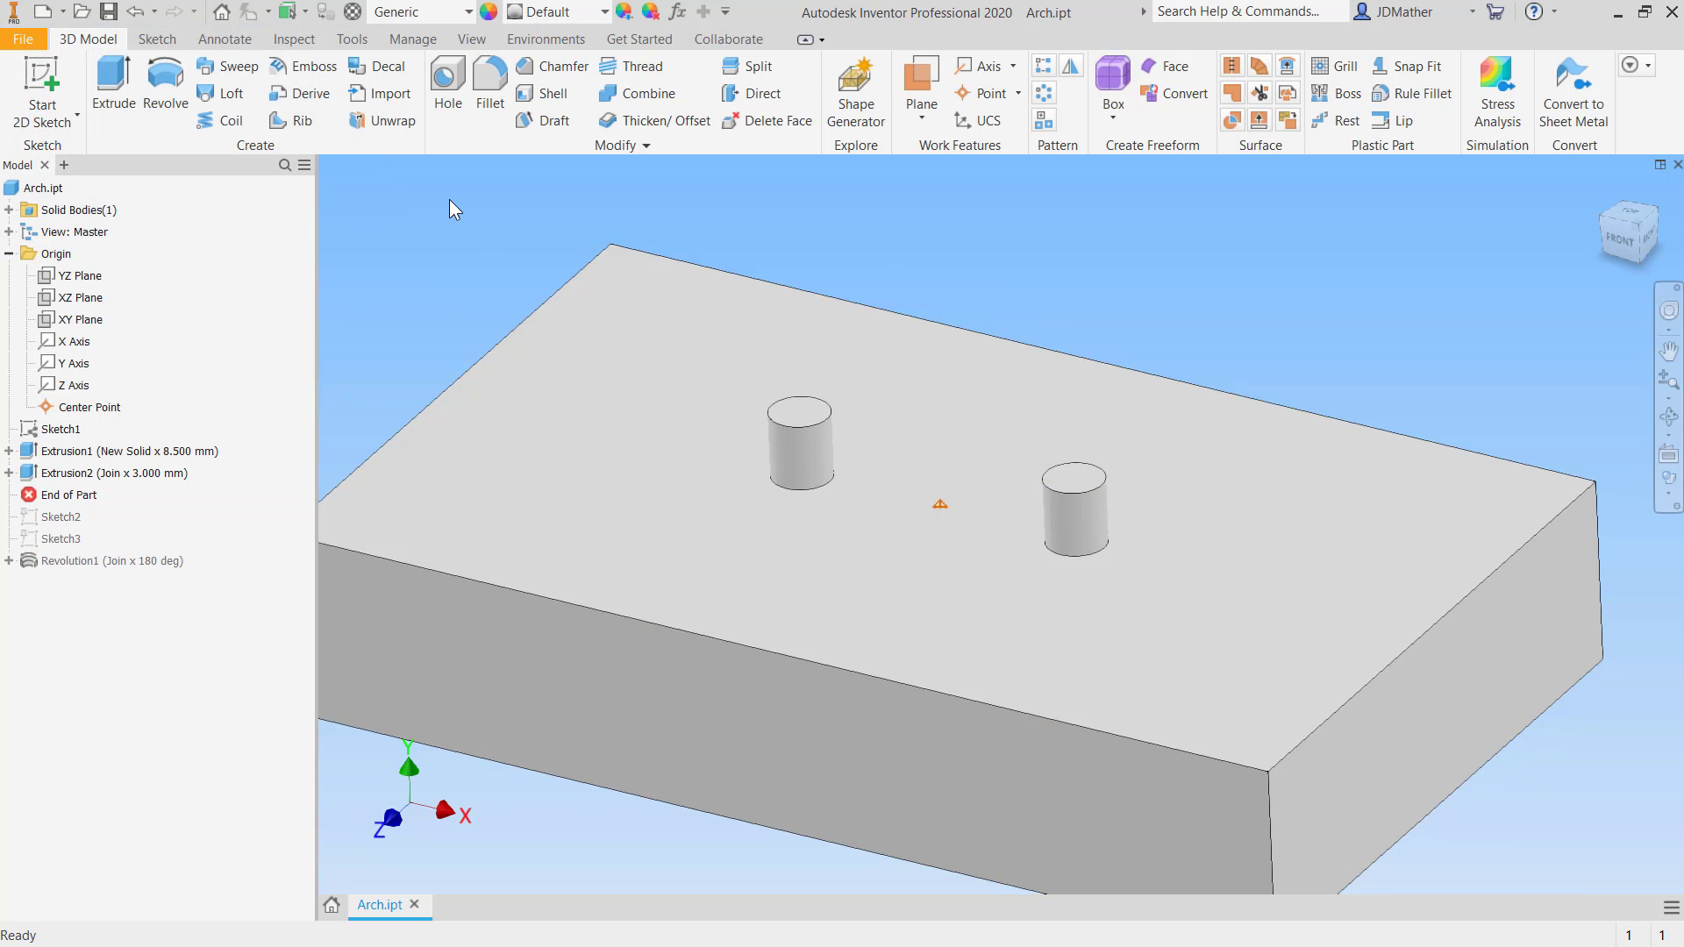
click(986, 70)
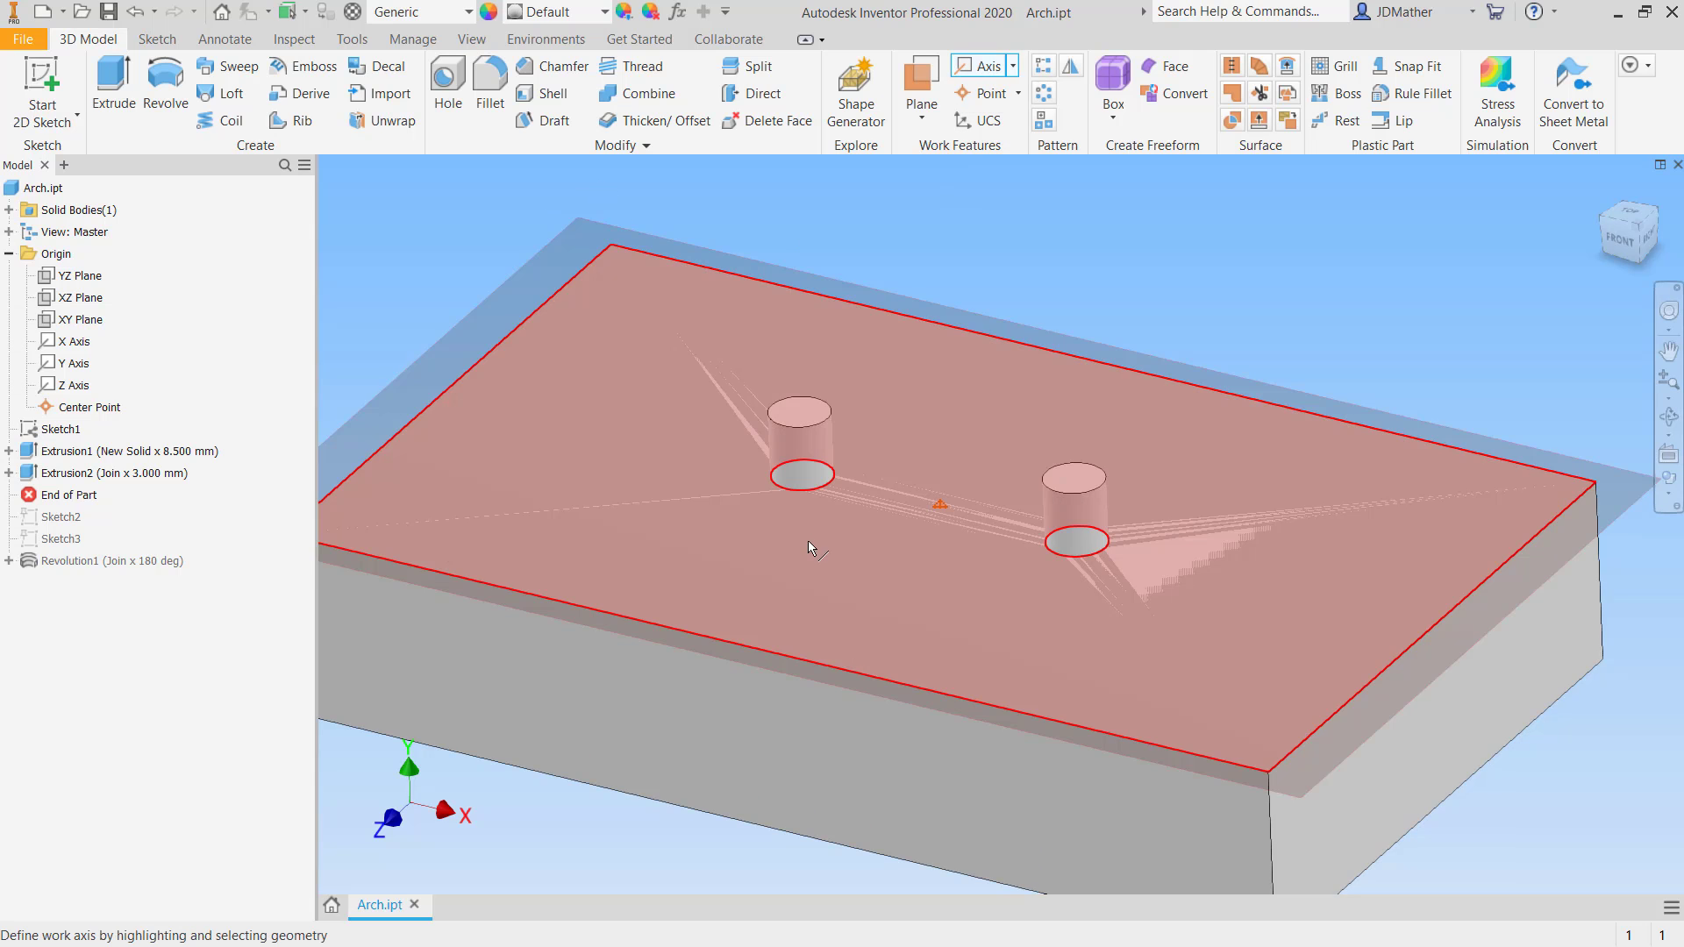
click(921, 84)
click(809, 455)
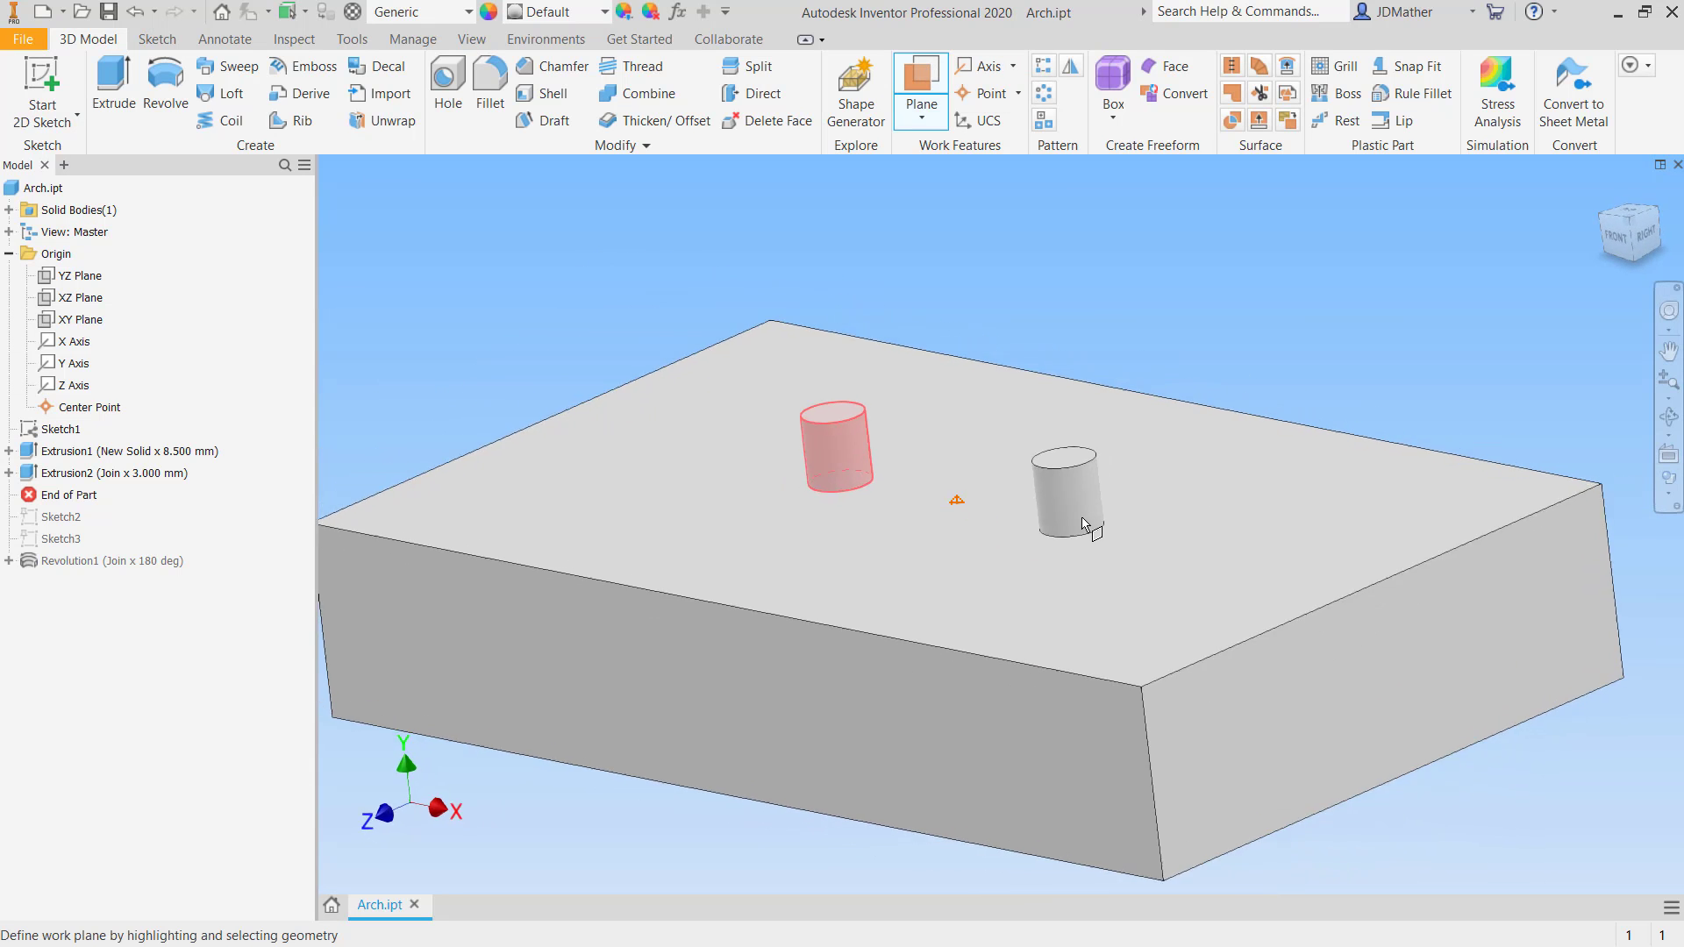
click(979, 68)
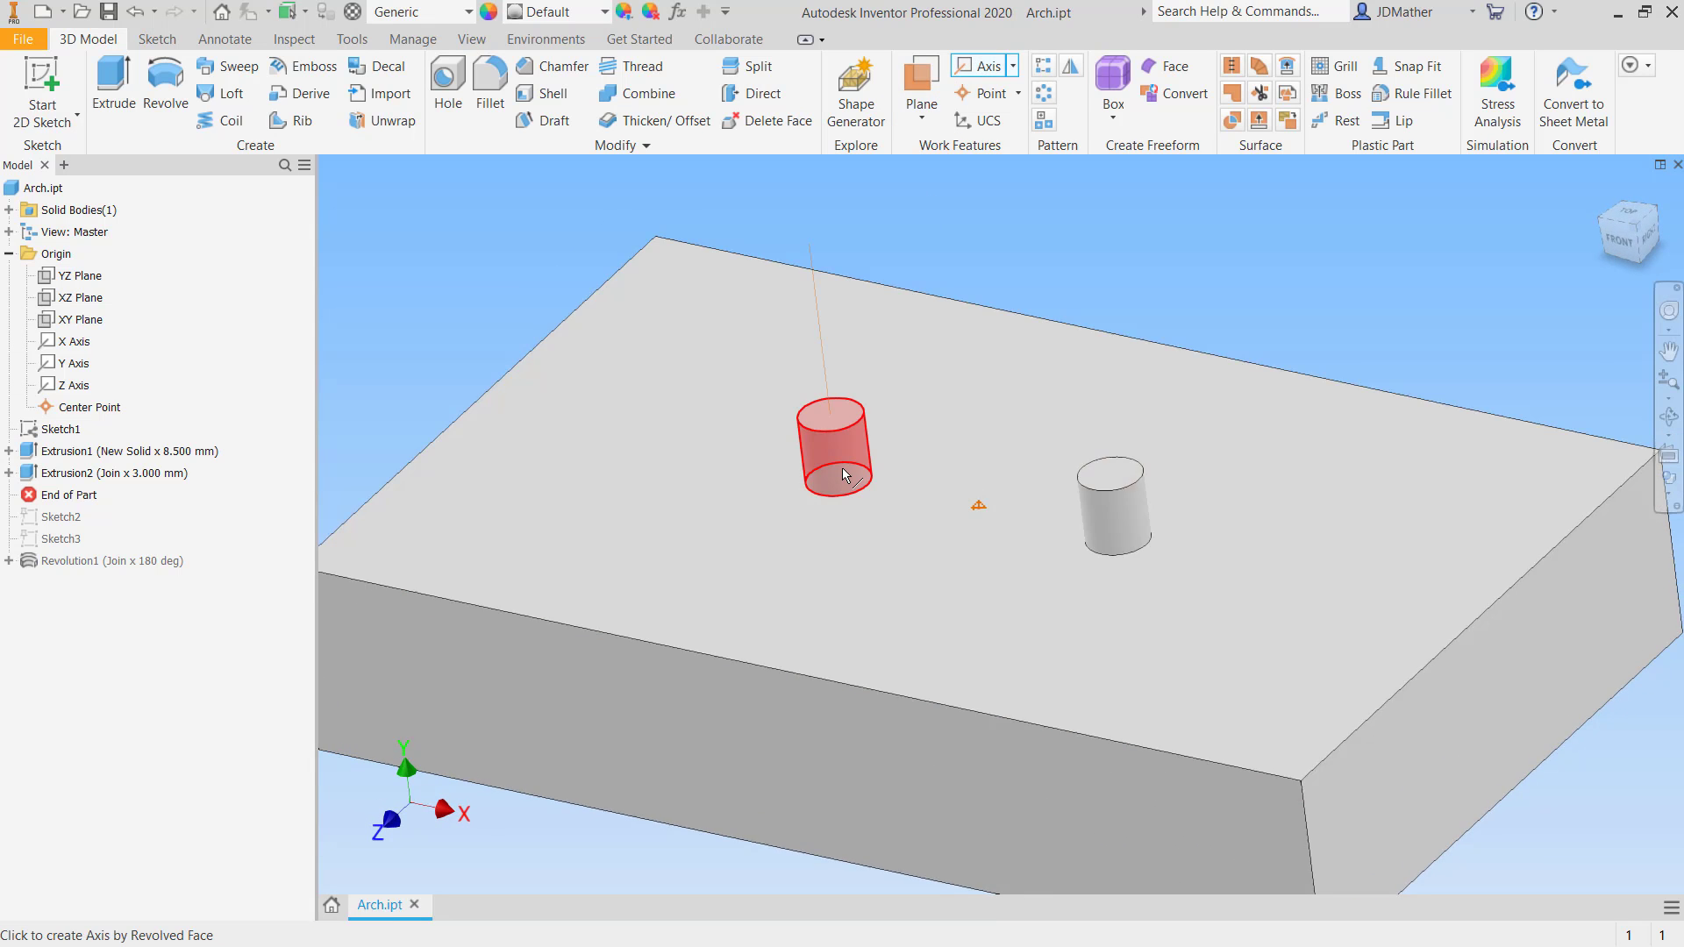
click(844, 456)
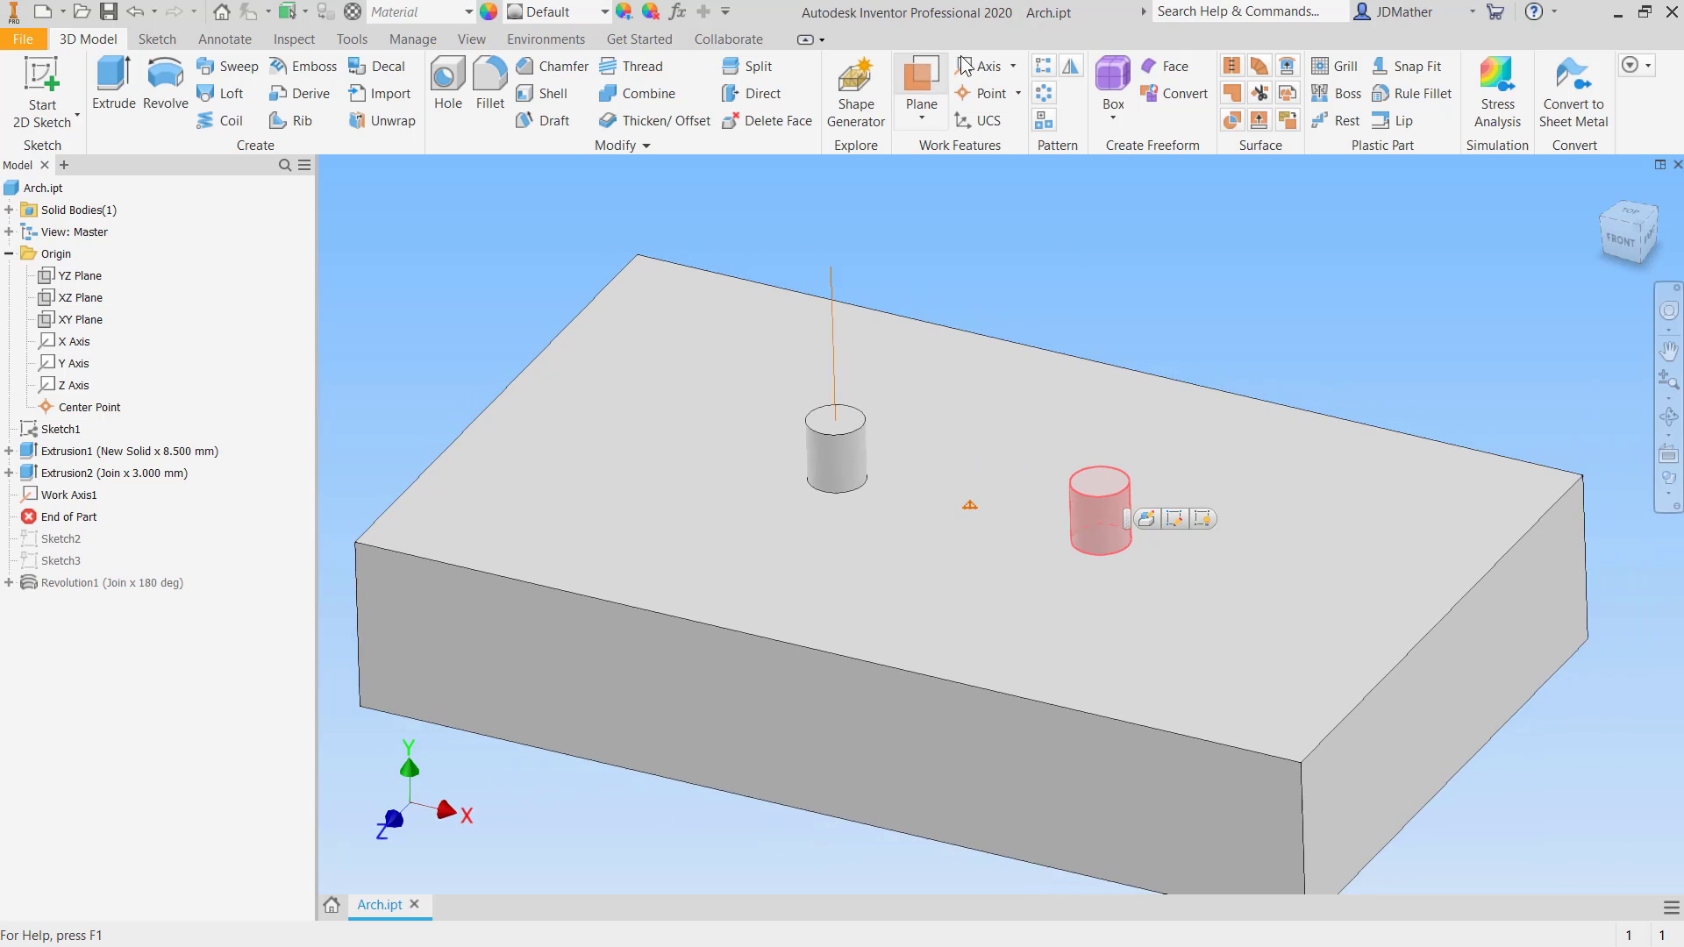
click(970, 54)
- Create a work plane passing through the two peg axes
click(921, 88)
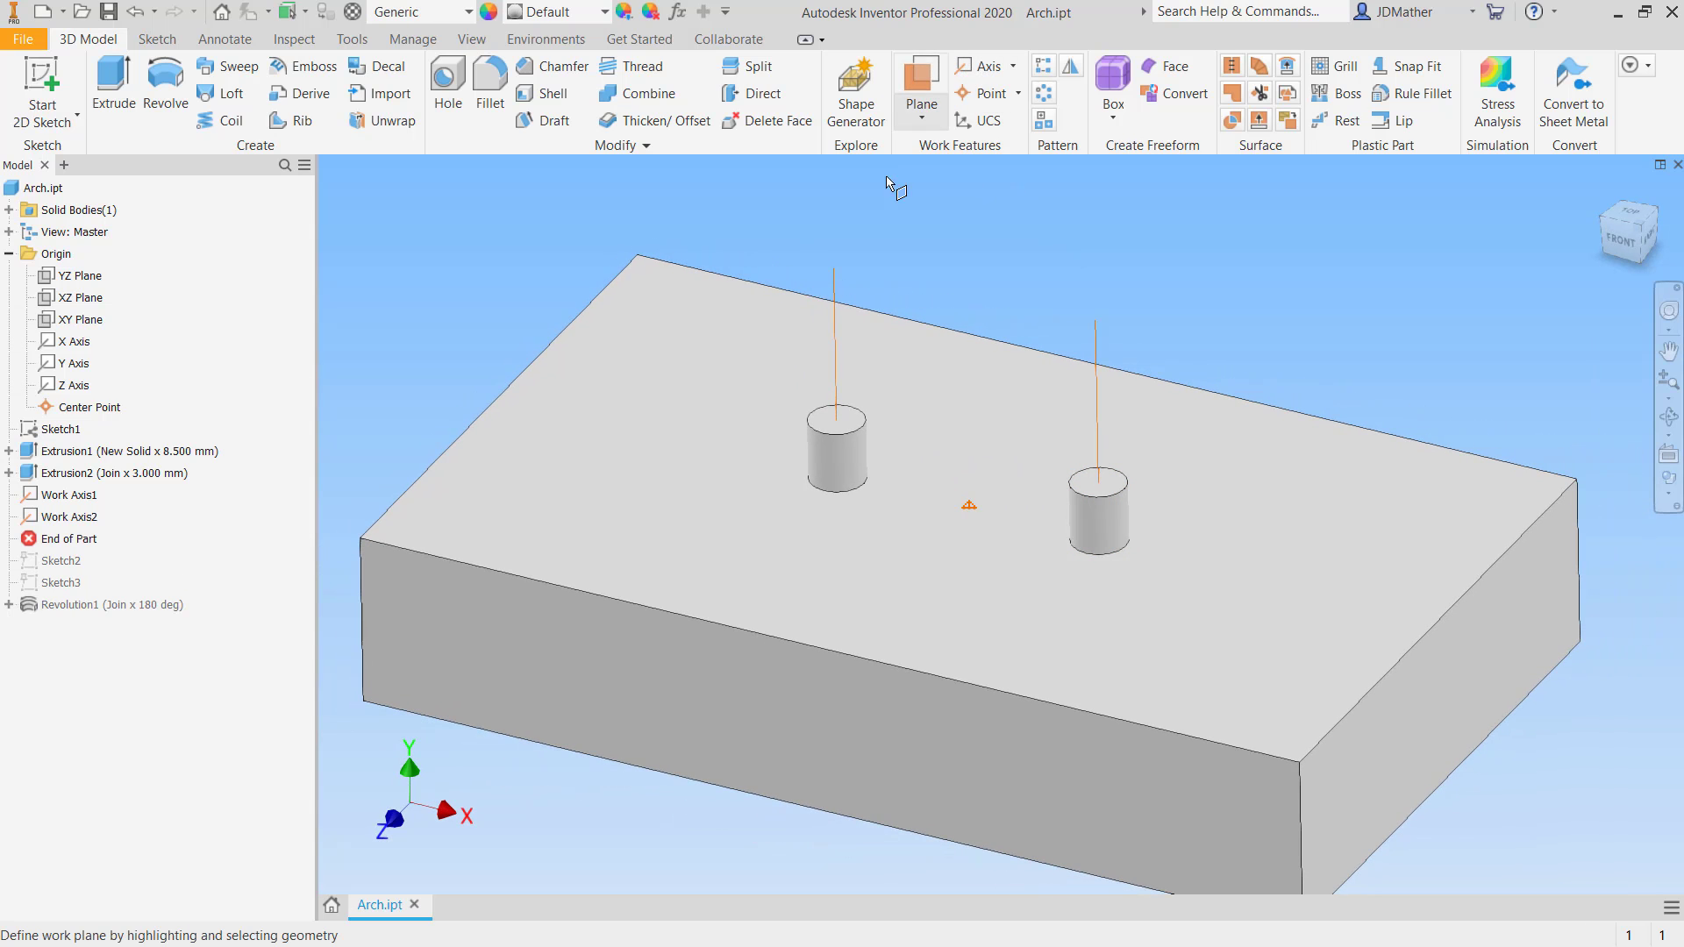
click(833, 279)
click(1089, 334)
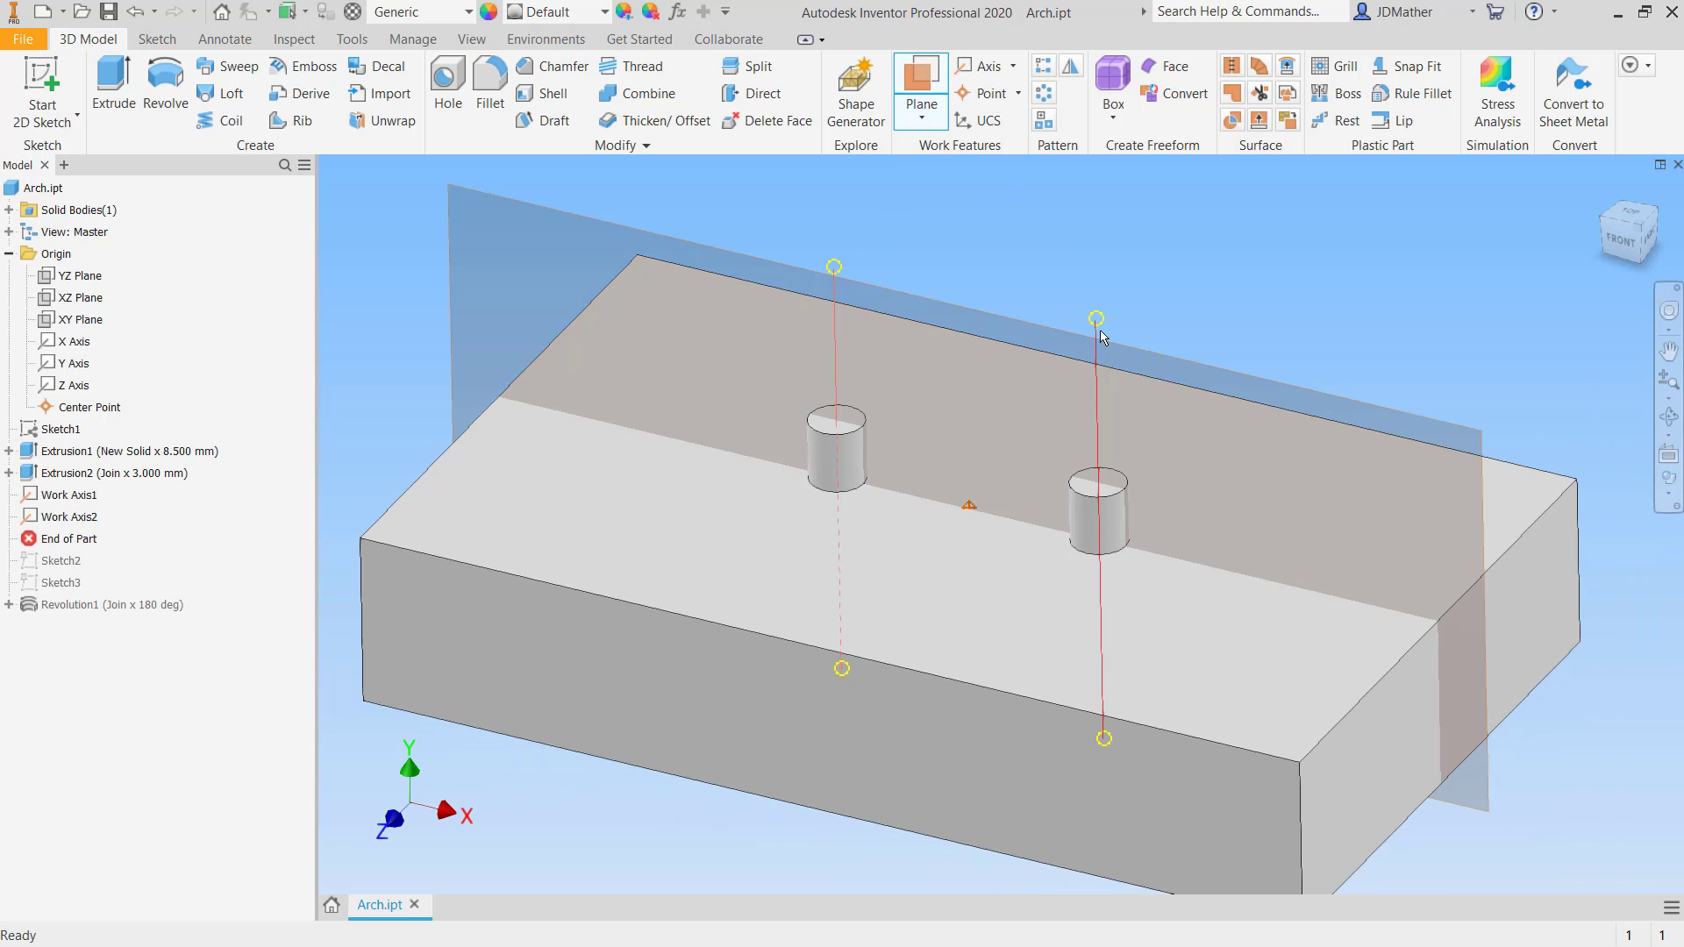
shift+middle_drag(1228, 265, 1219, 281)
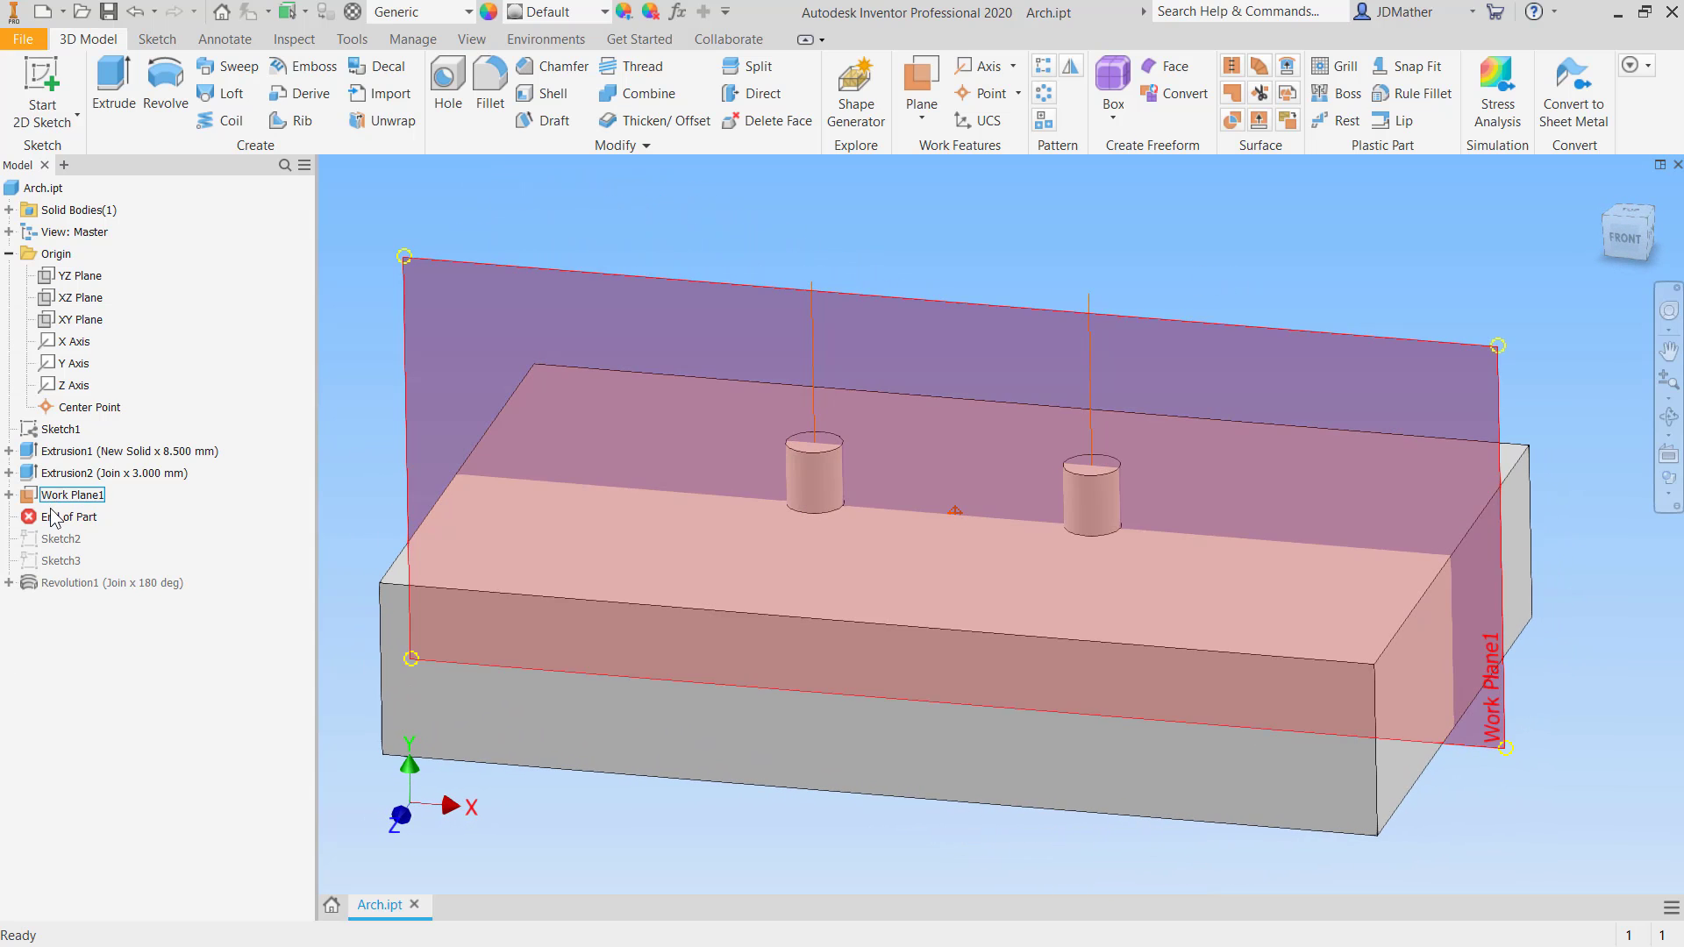
- Move the End of Part marker below Sketch2 to restore the arc path sketch
drag(48, 517, 53, 540)
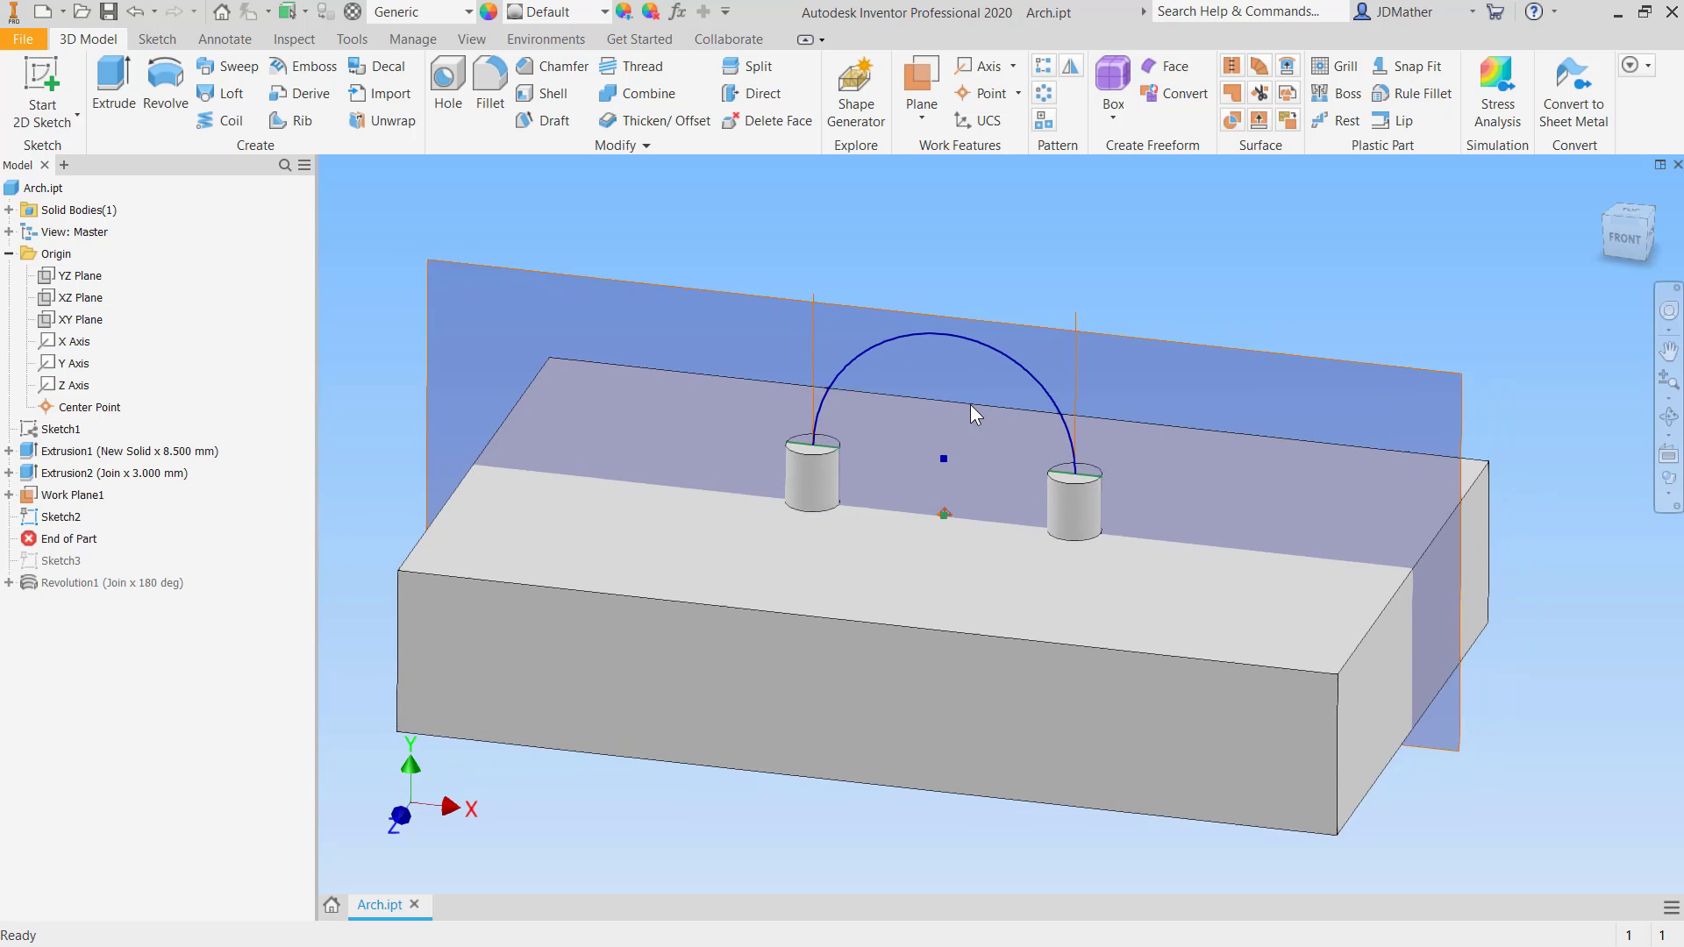
shift+middle_drag(971, 404, 651, 403)
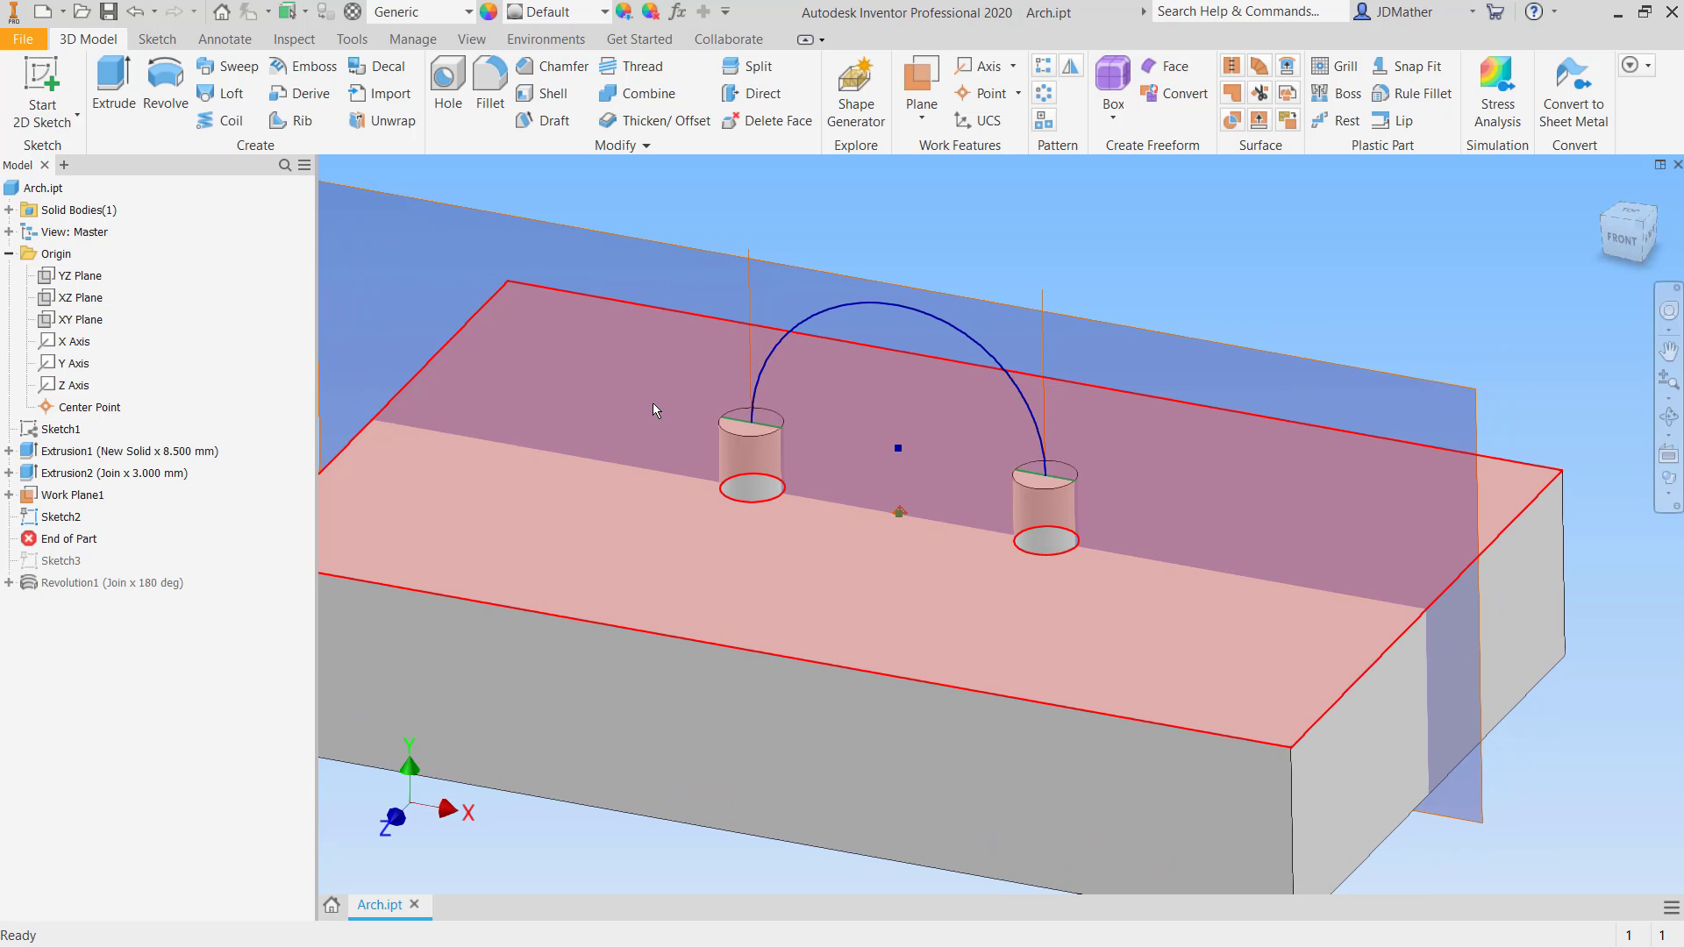
scroll(653, 403, up, 2)
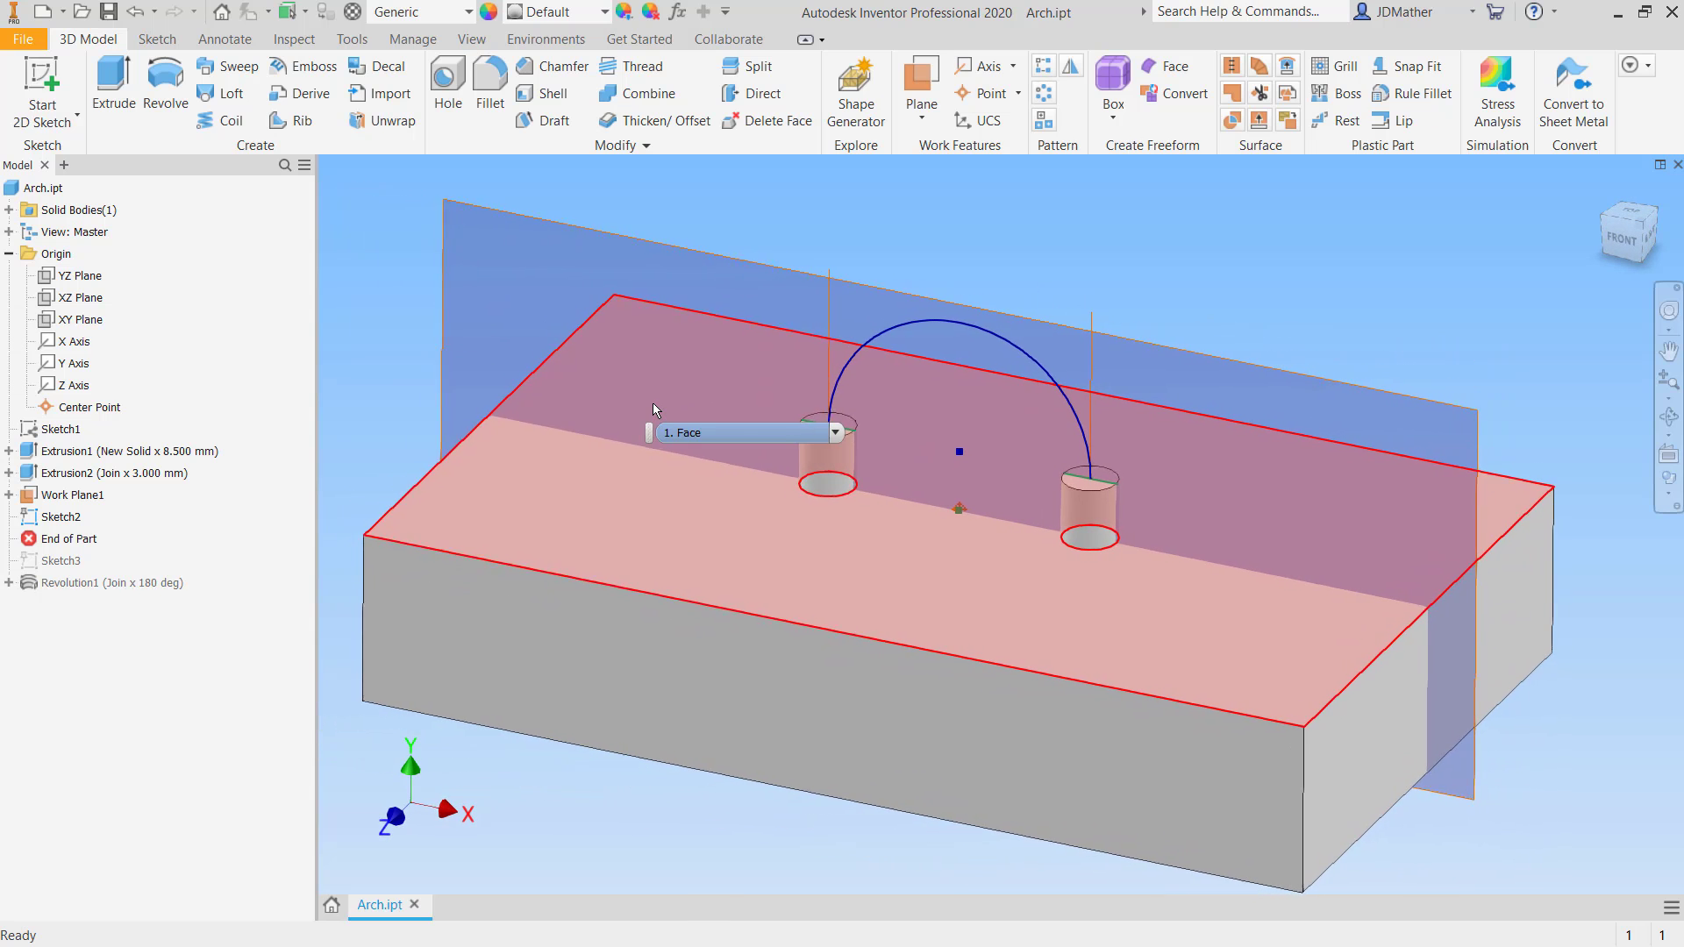
- Hide Work Plane1 so only the block, pegs, axes and arc path are displayed
scroll(676, 441, up, 1)
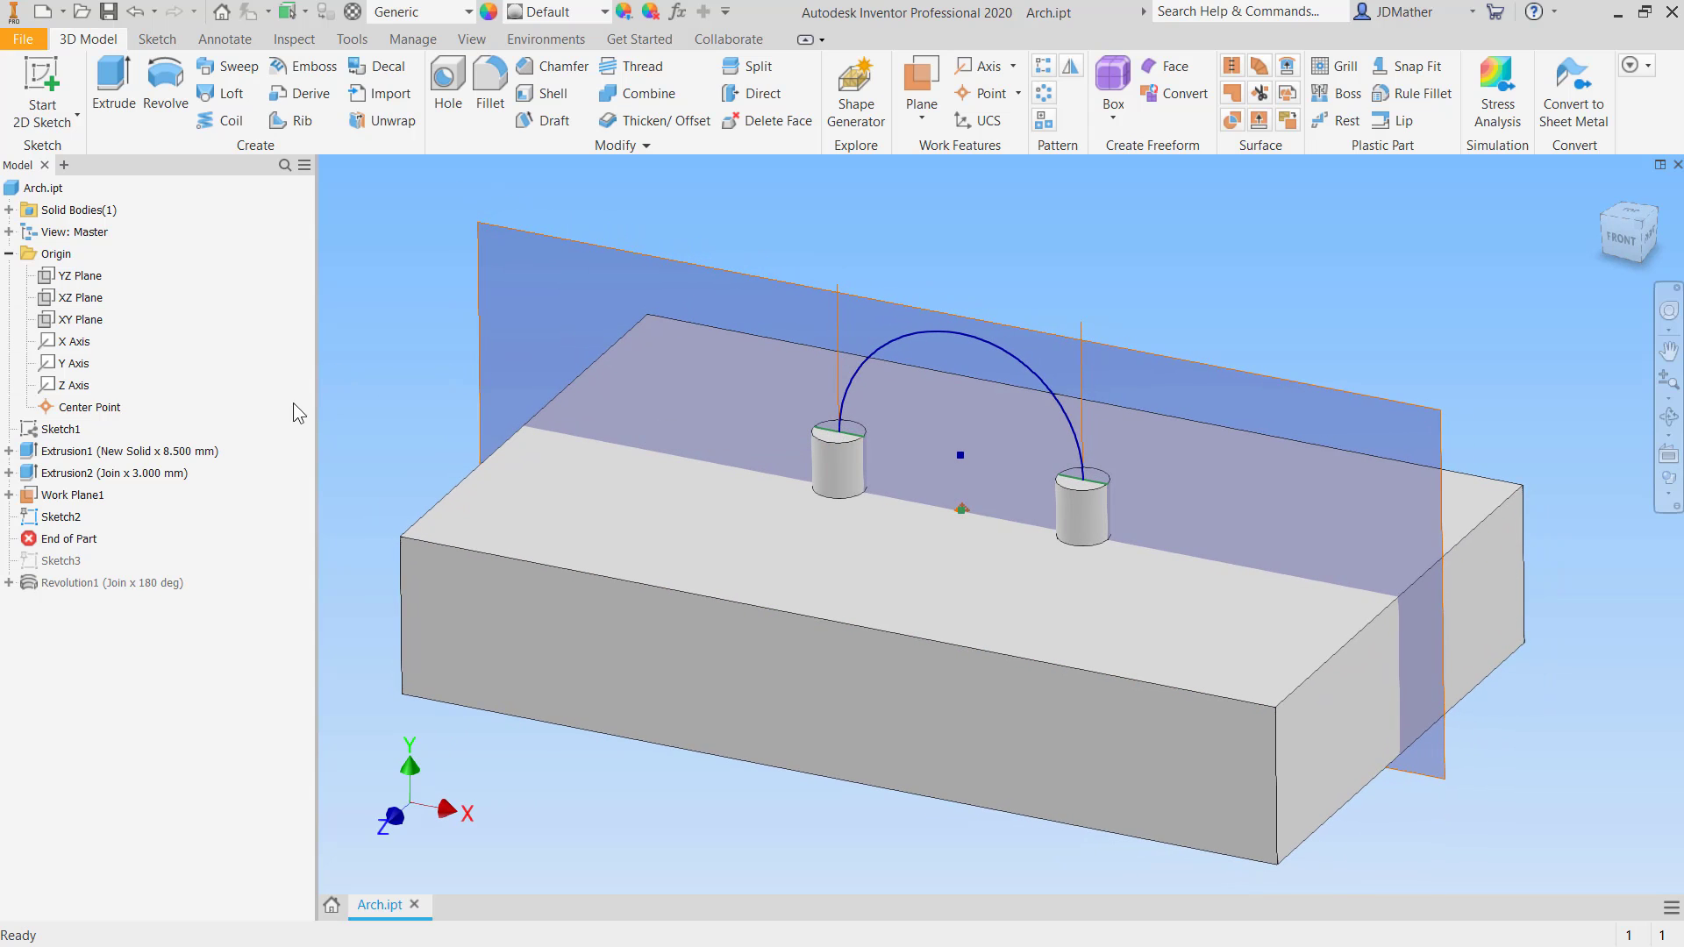
right_click(77, 494)
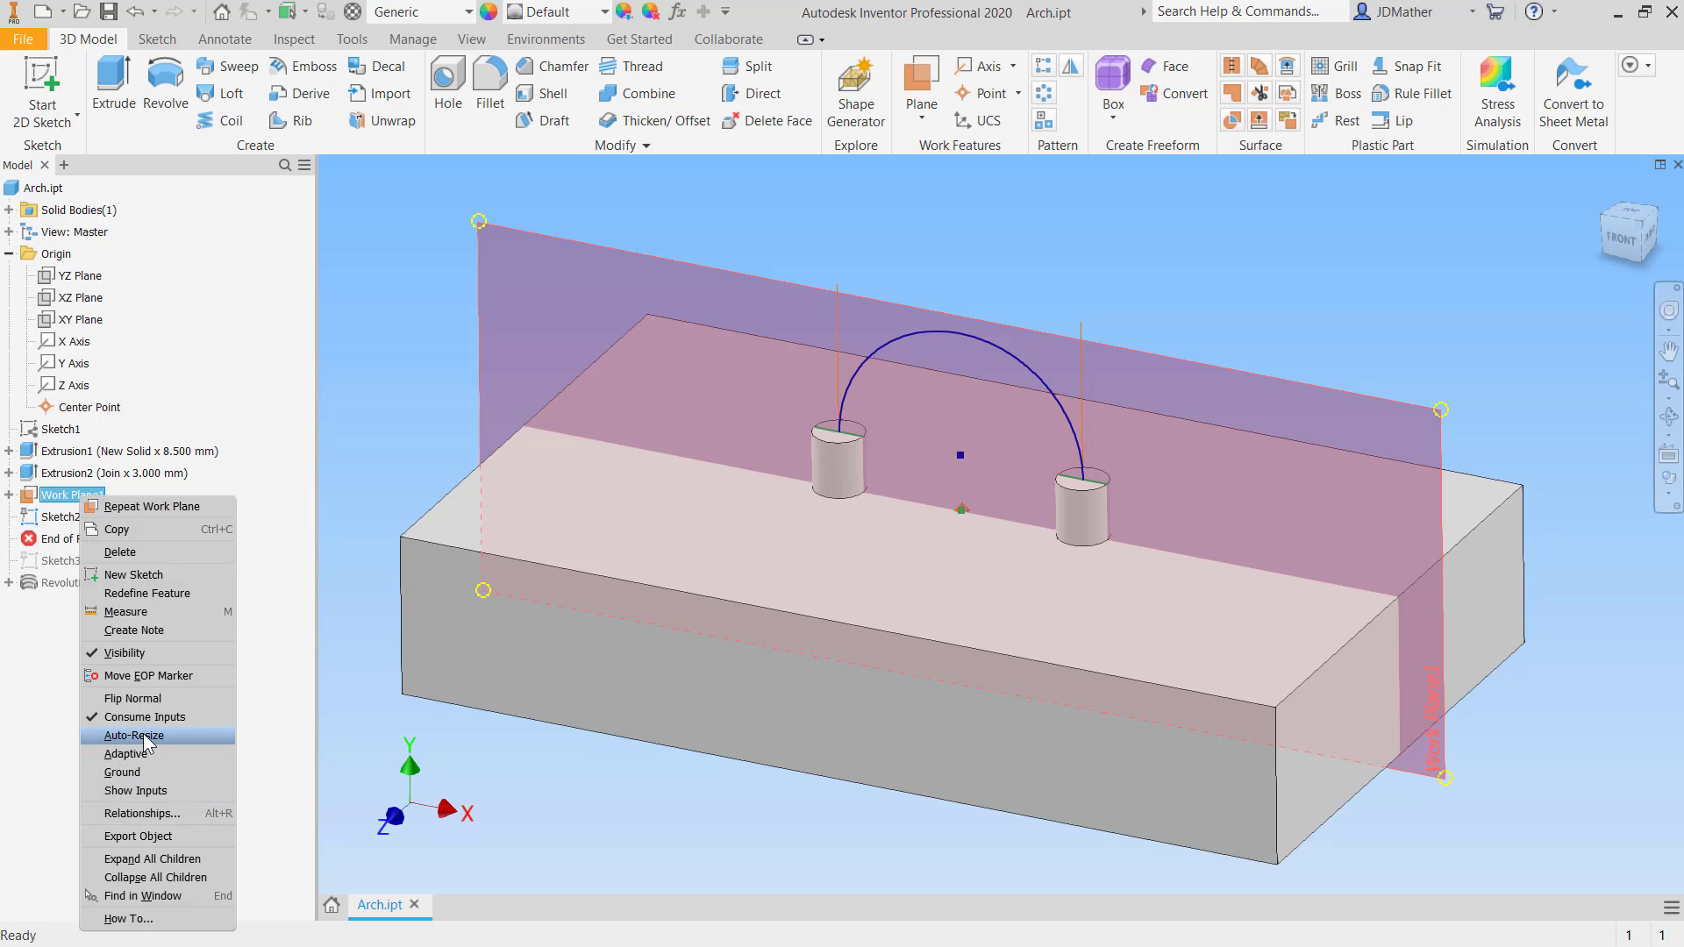
key(Escape)
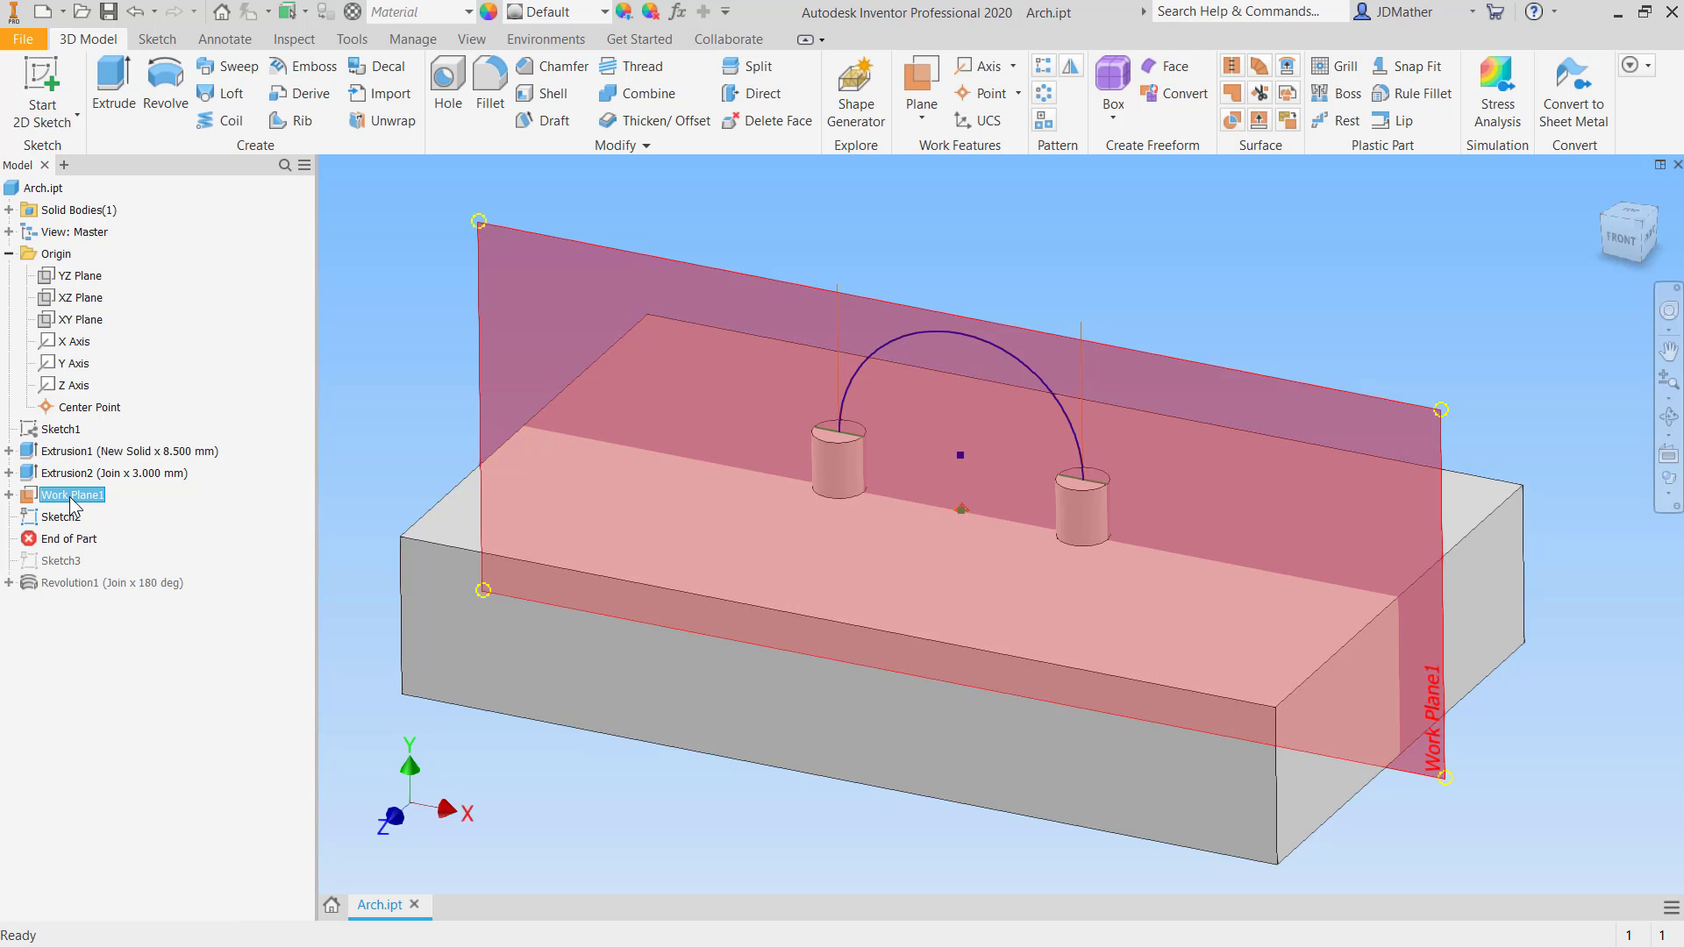
right_click(71, 497)
click(114, 652)
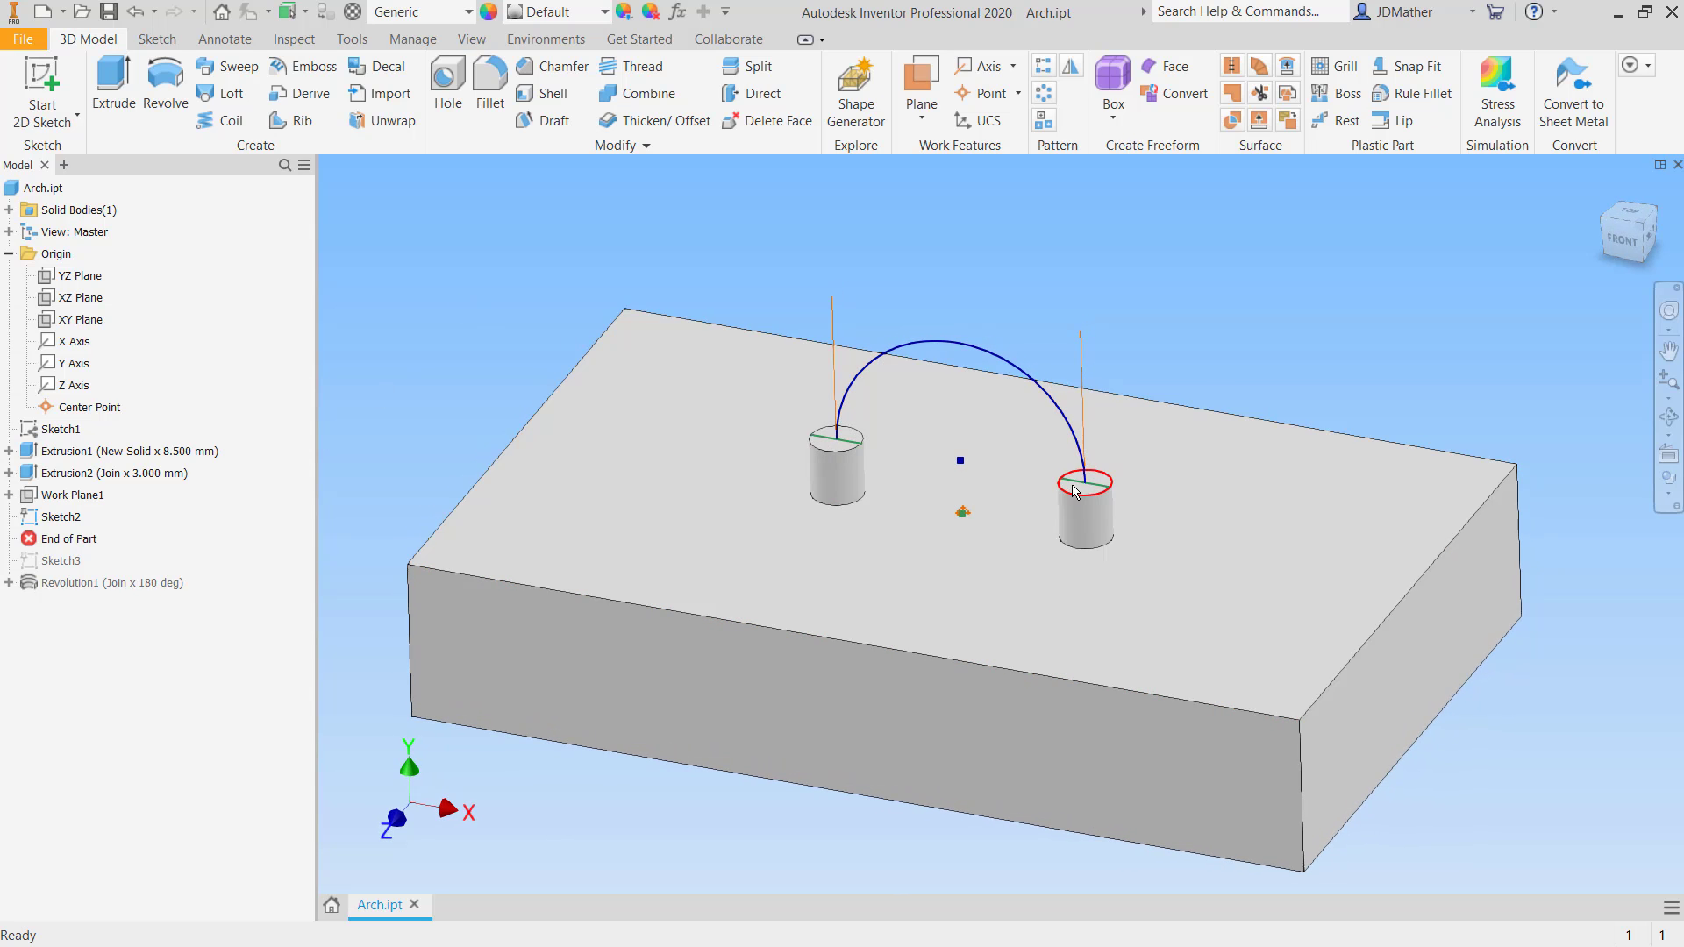
- Edit Sketch1 to enlarge the circle of the peg on the +X side to roughly three times its diameter, and finish the sketch
right_click(60, 429)
click(110, 481)
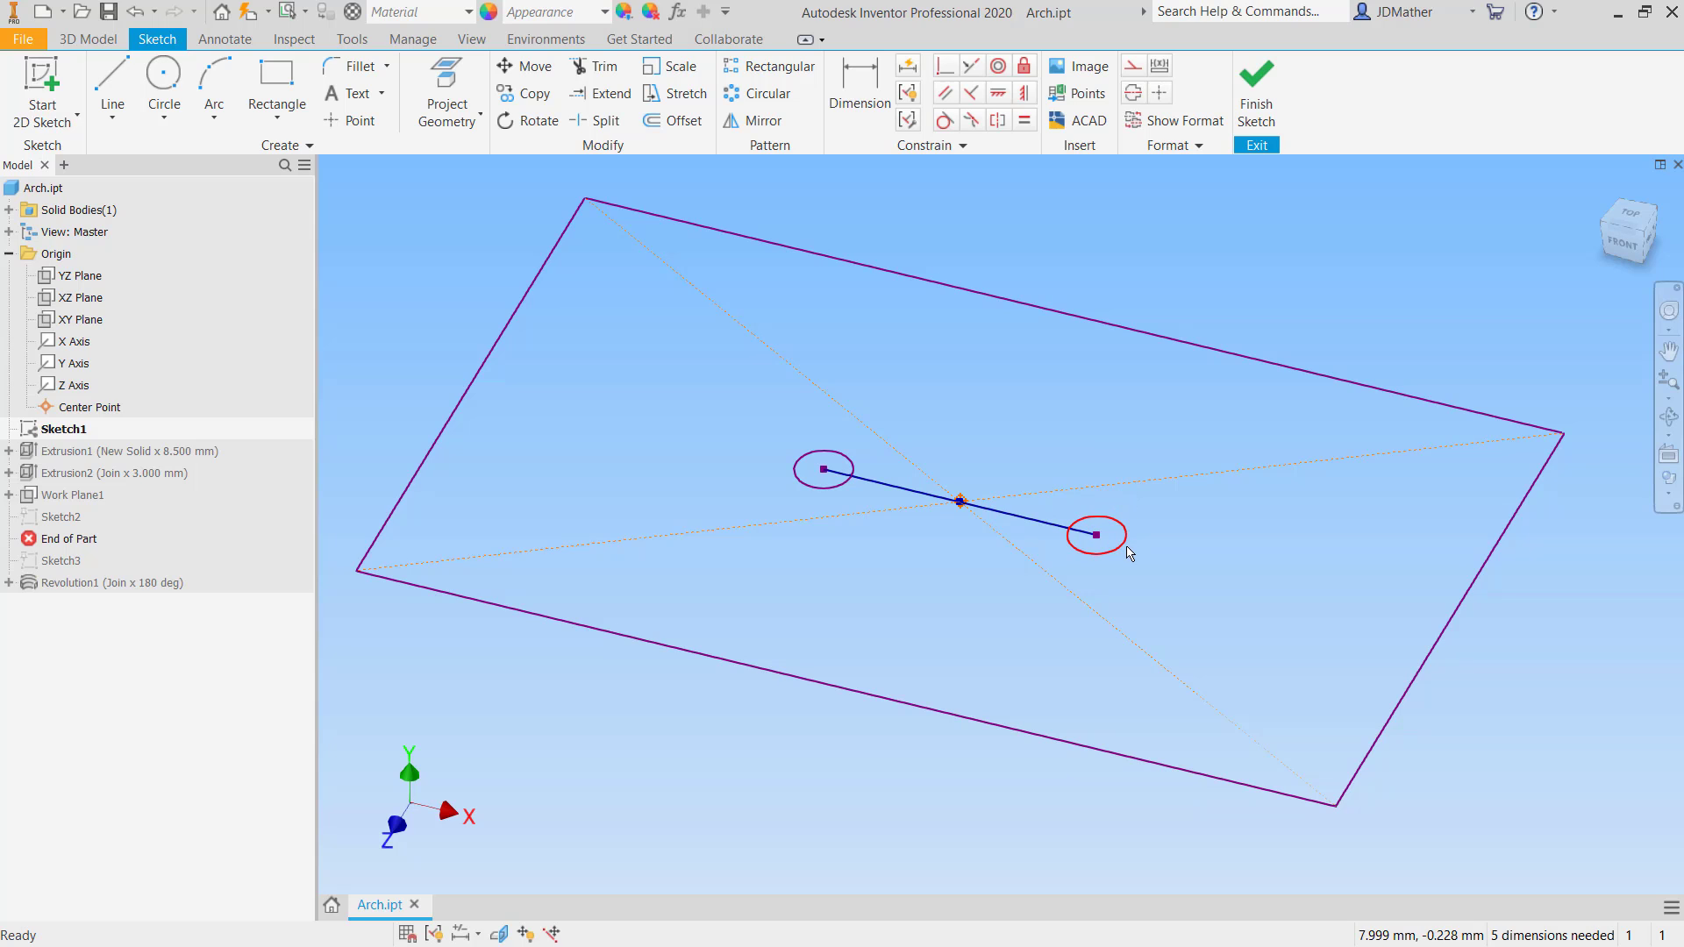
drag(1130, 553, 1140, 587)
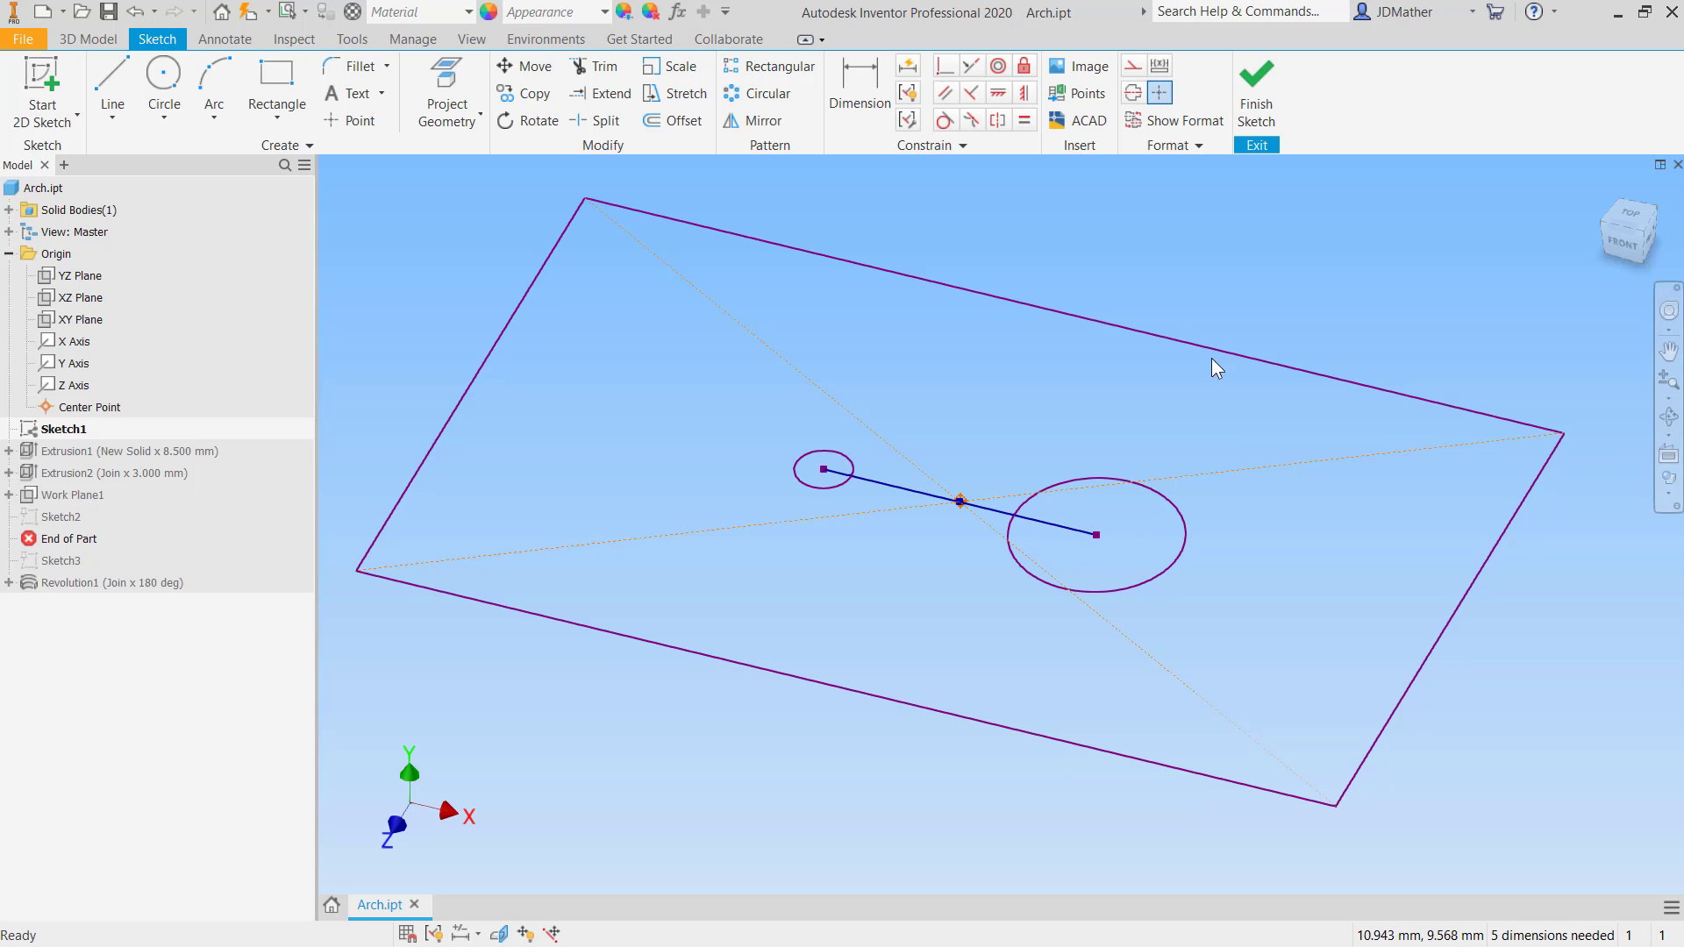
click(1256, 88)
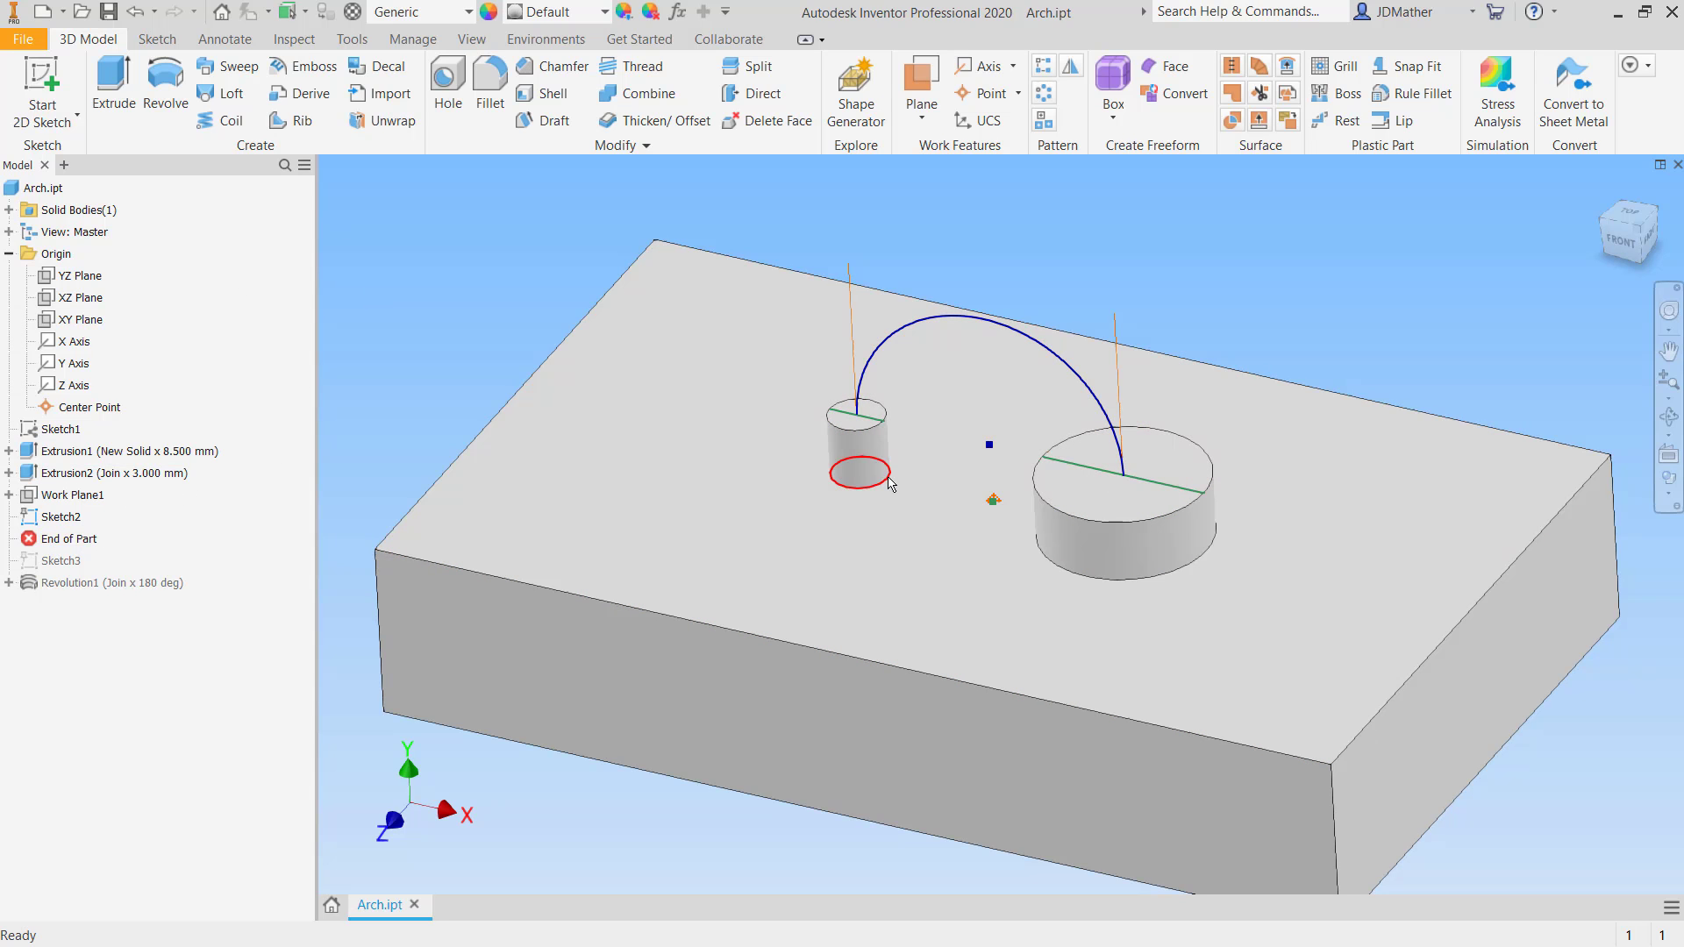
- Edit Sketch2 to convert the projected lines across both peg tops to construction geometry, and finish the sketch
right_click(84, 519)
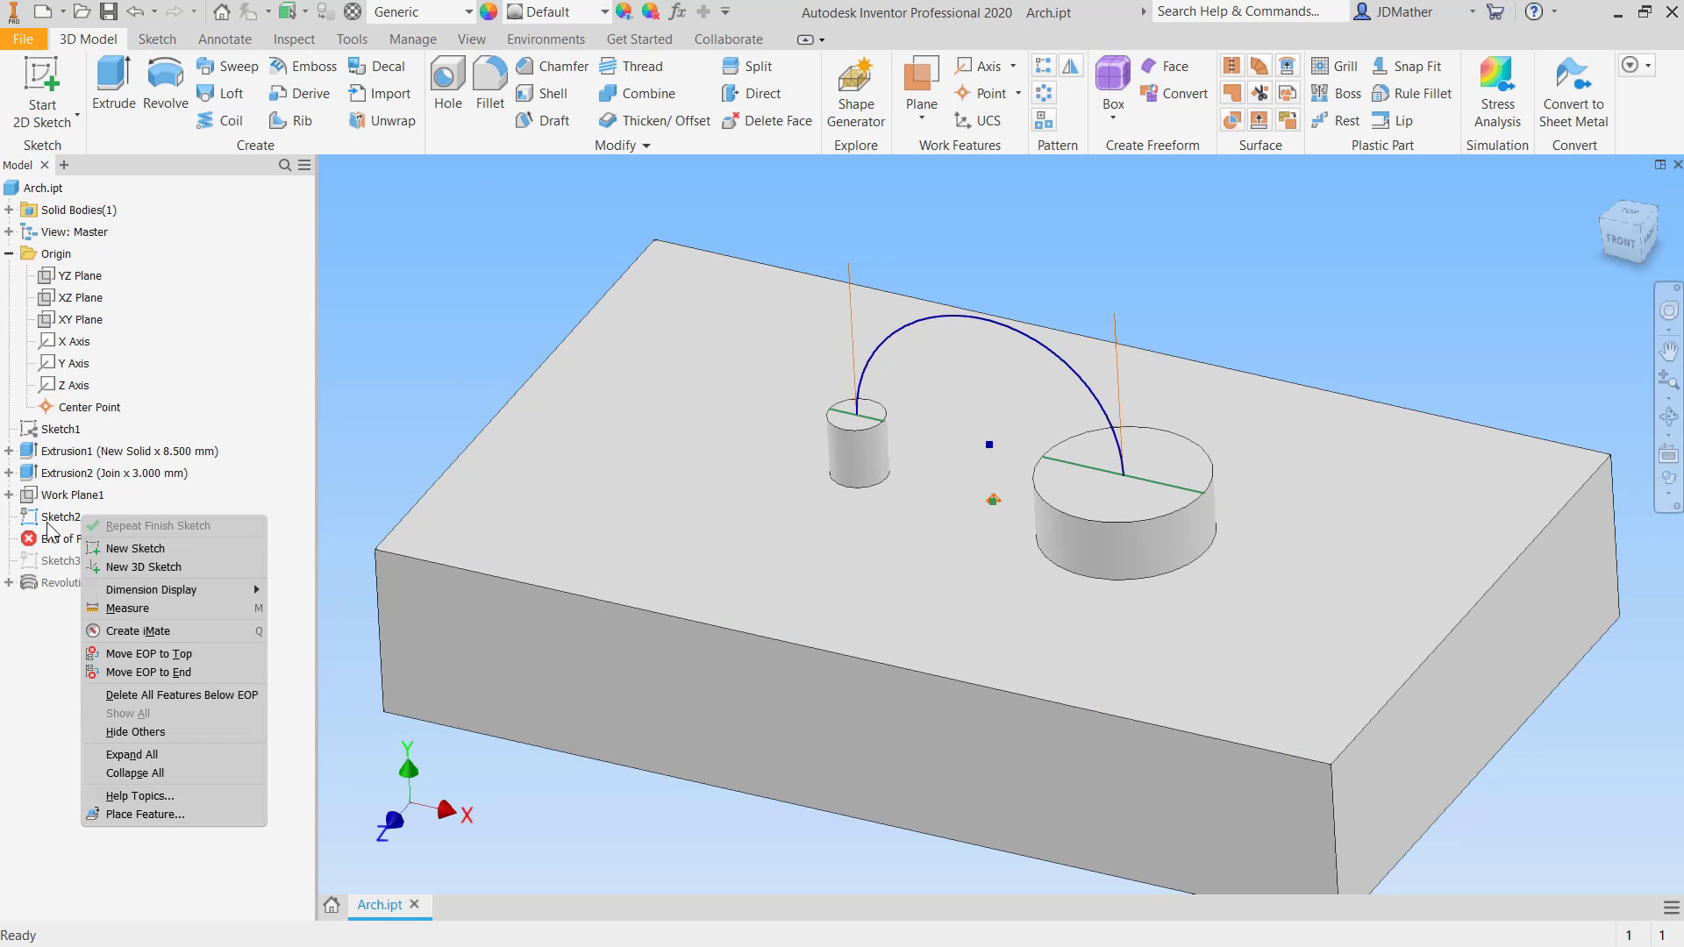
click(49, 524)
right_click(48, 522)
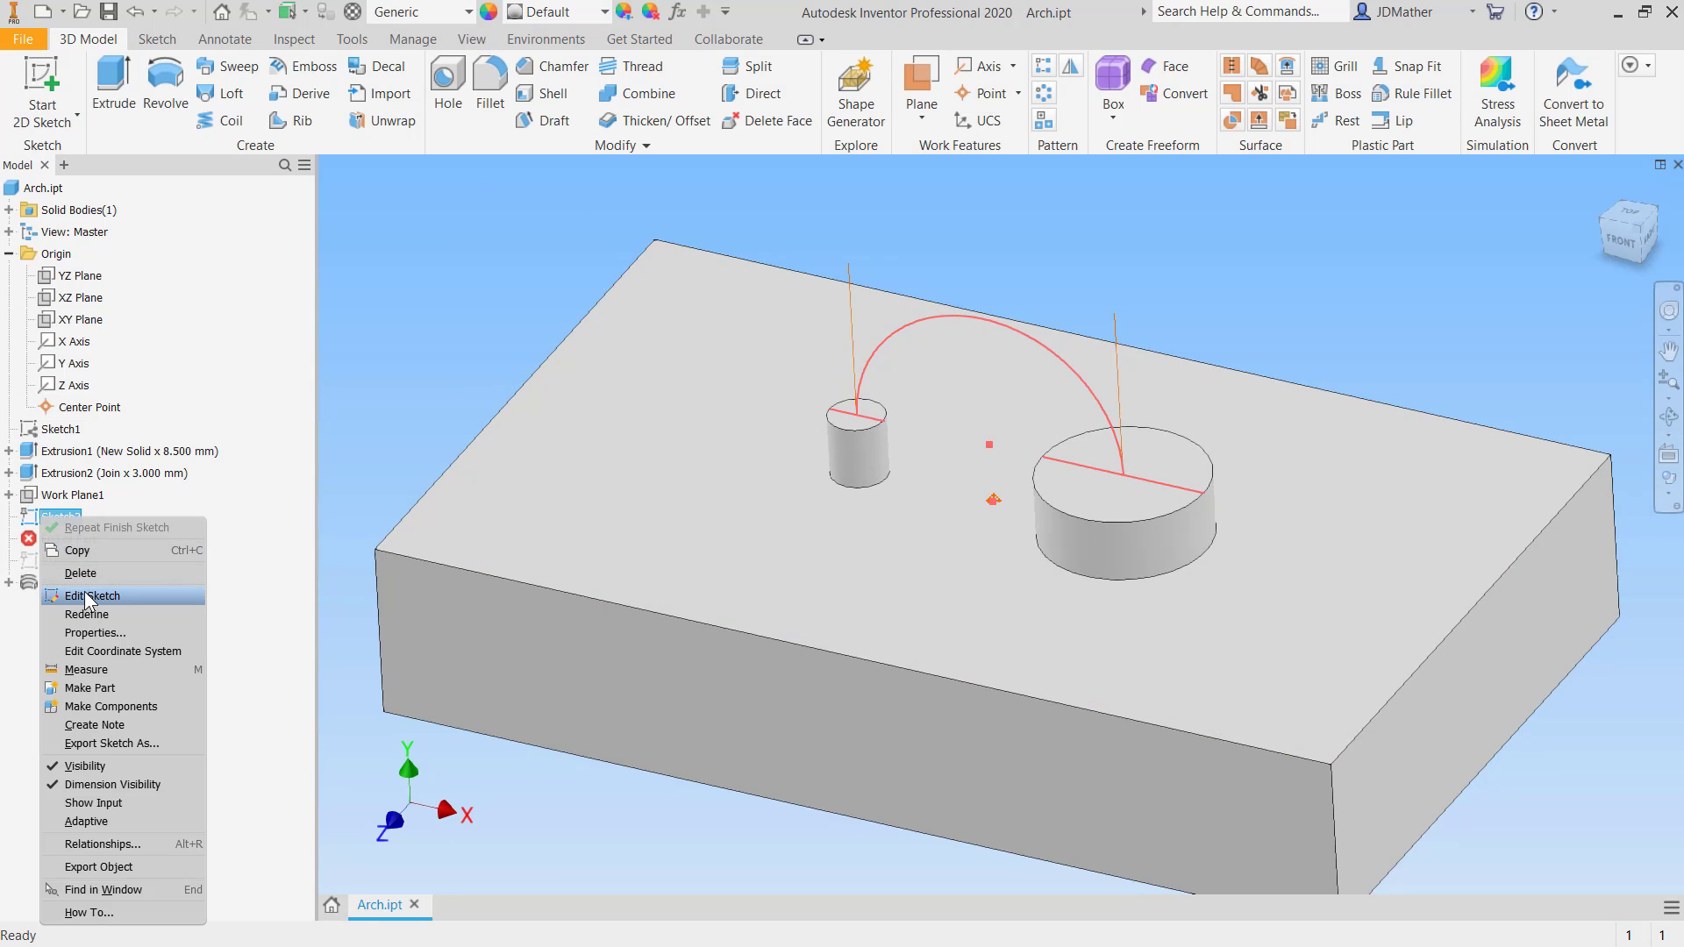
click(84, 595)
right_click(856, 416)
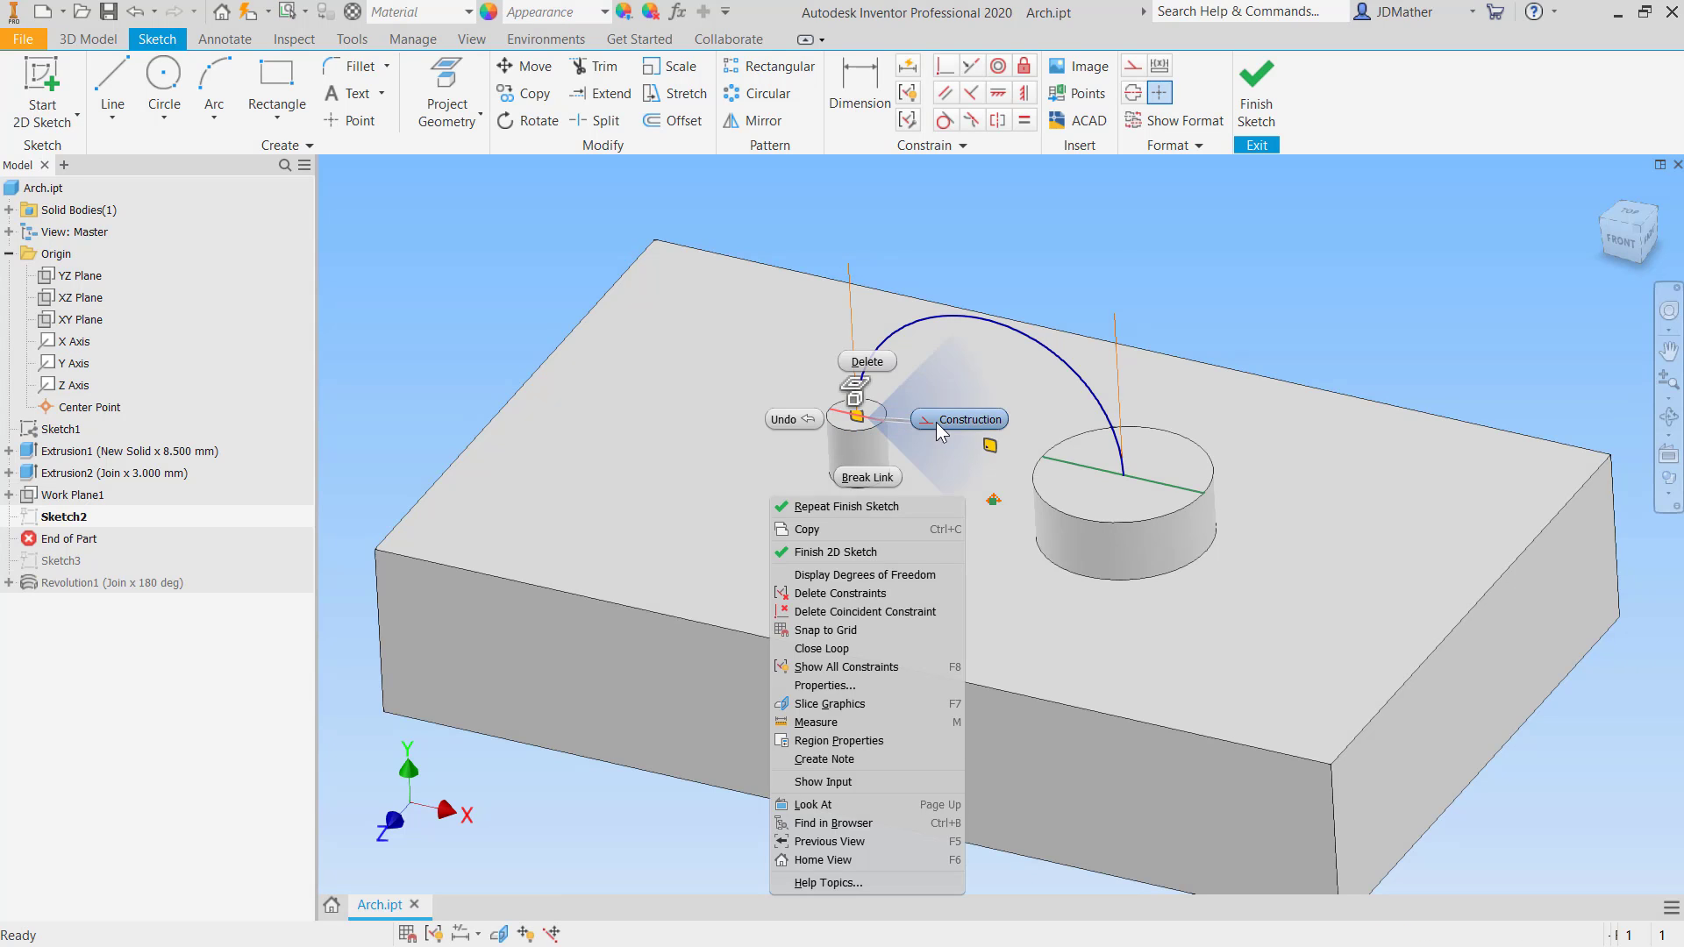
click(935, 423)
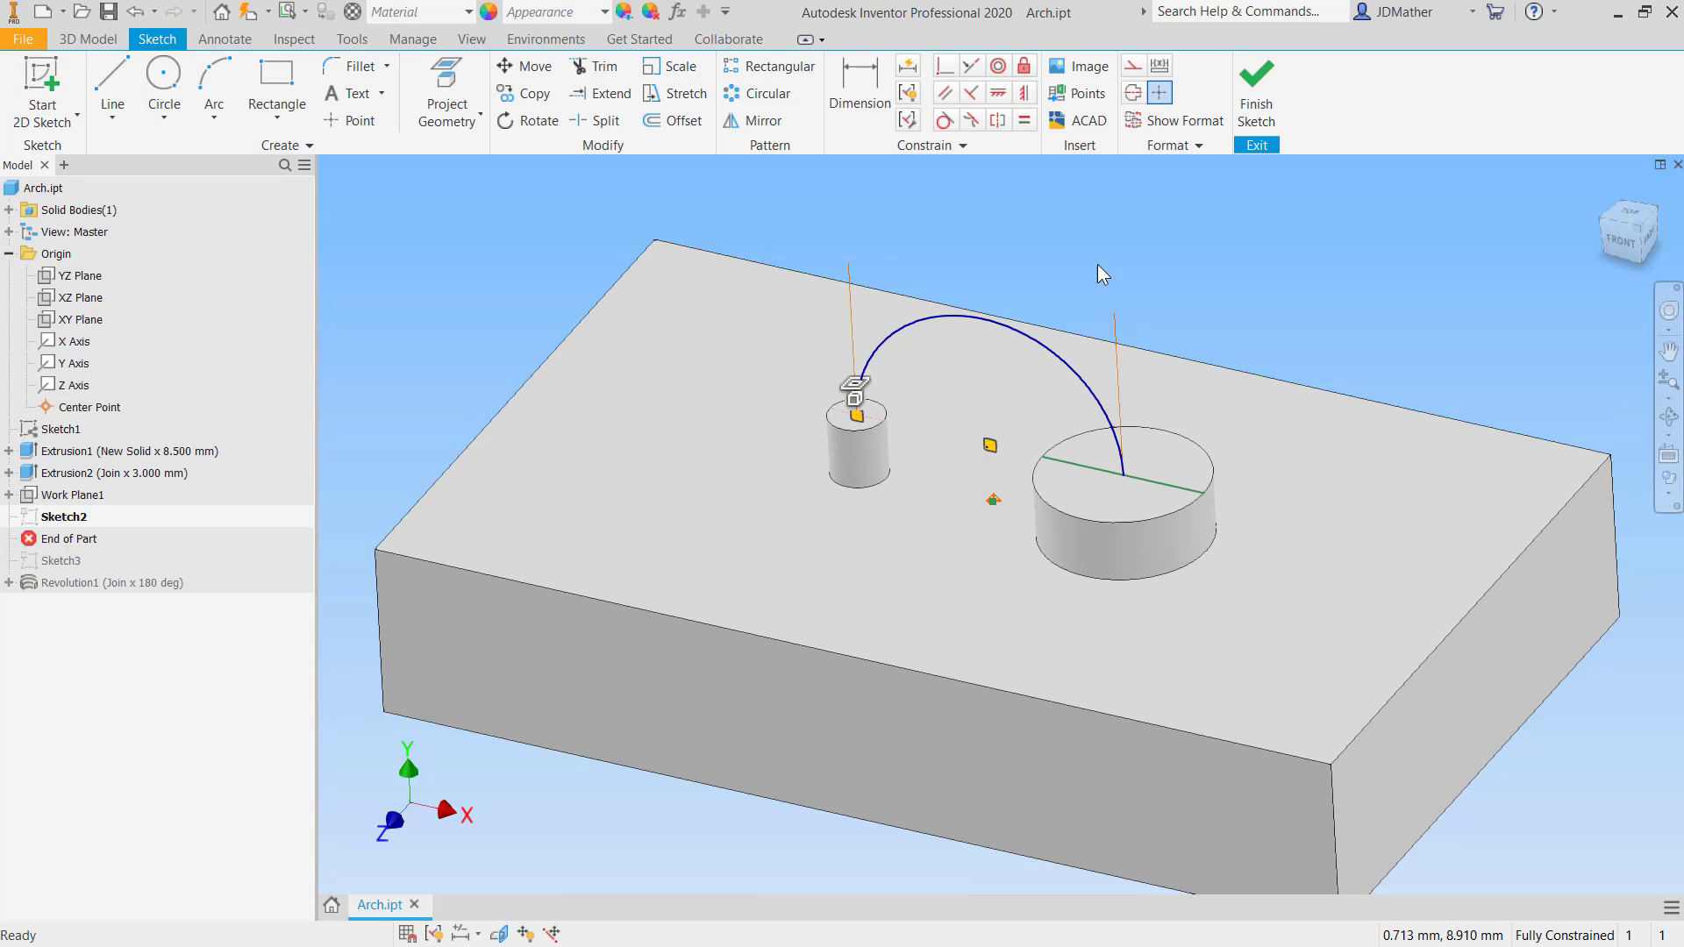
right_click(1140, 481)
click(1235, 446)
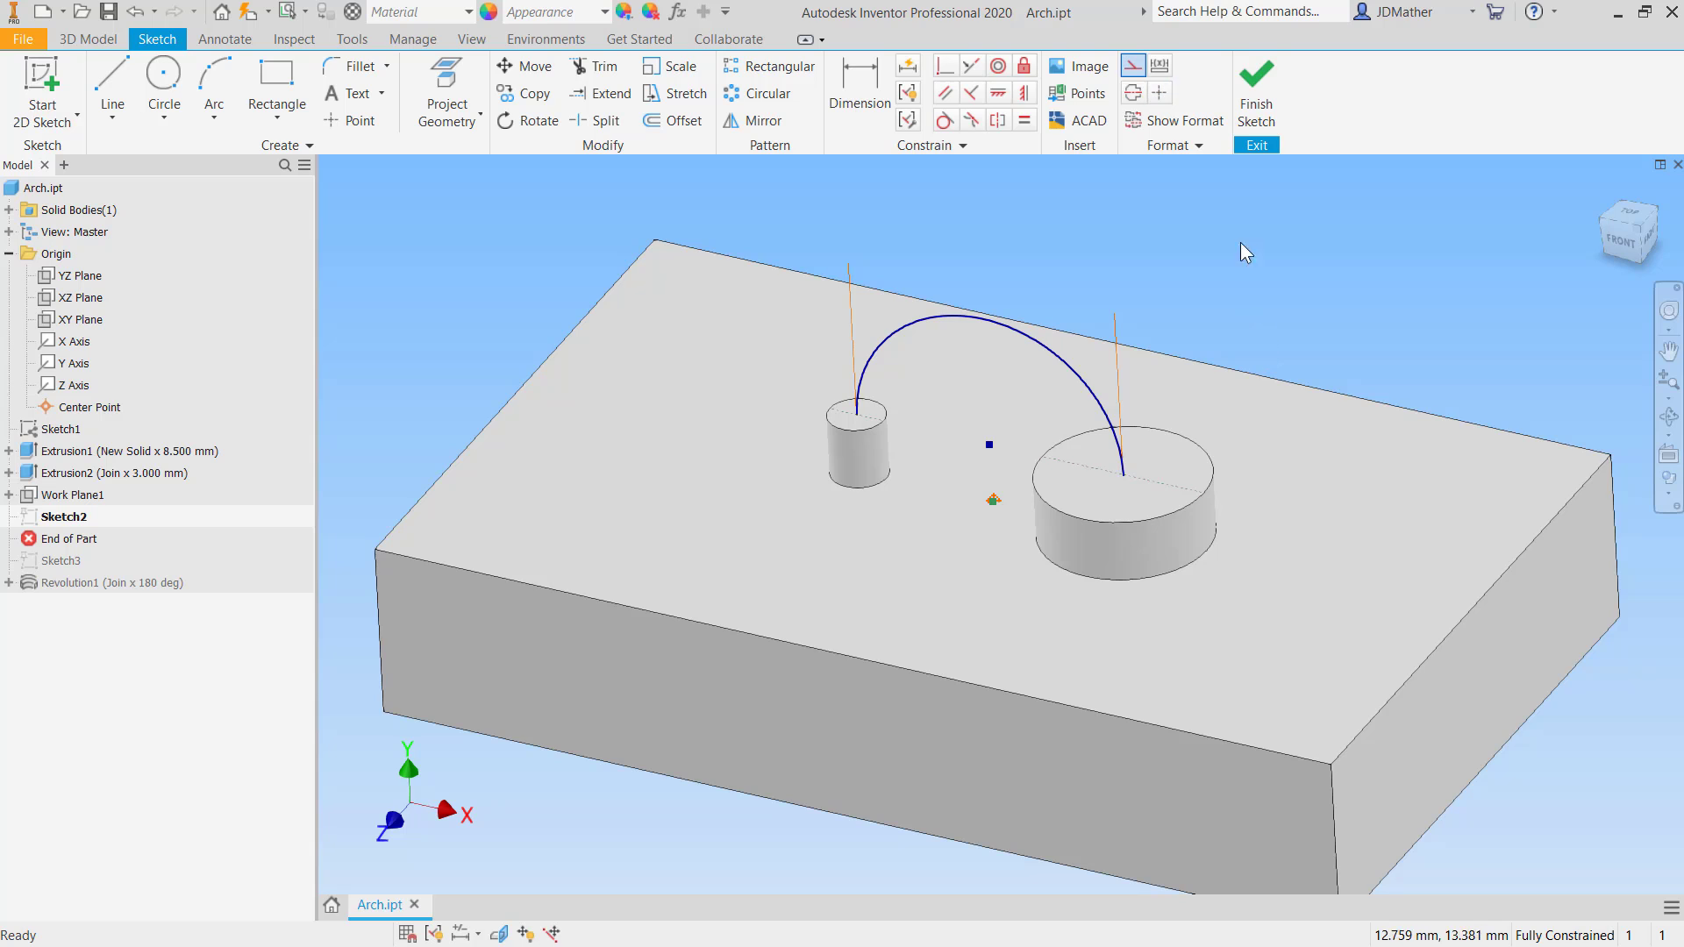
click(1256, 92)
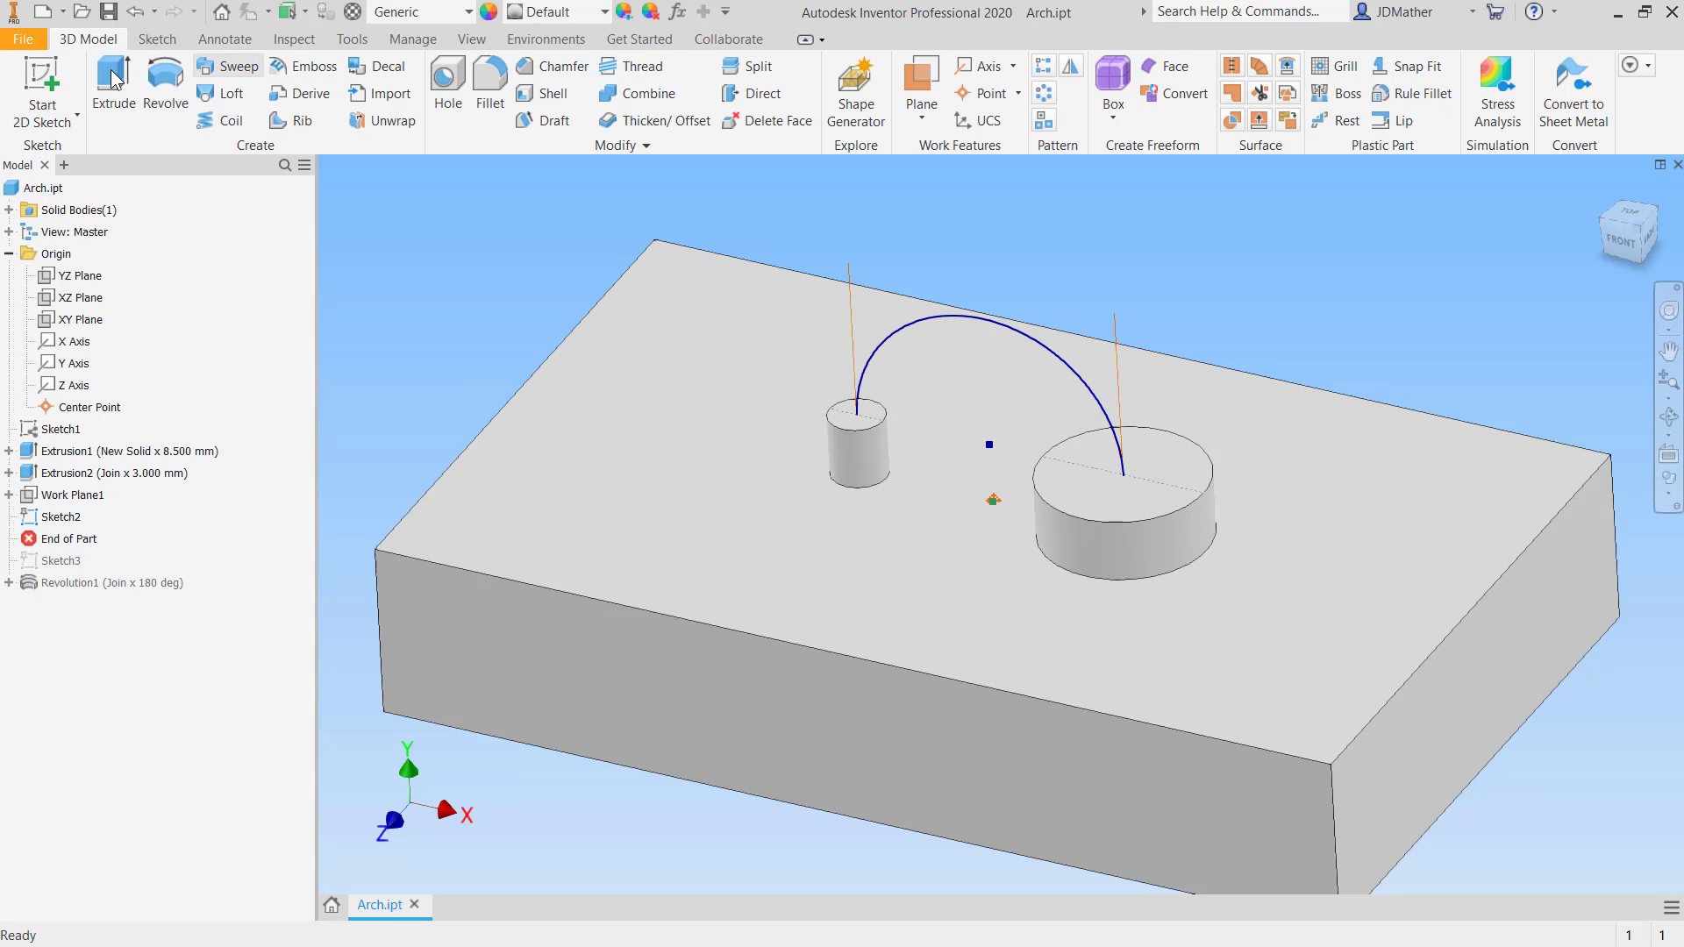
- Create a sketch on the small peg's top face, project the top circular edges of both pegs, and finish it
key(s)
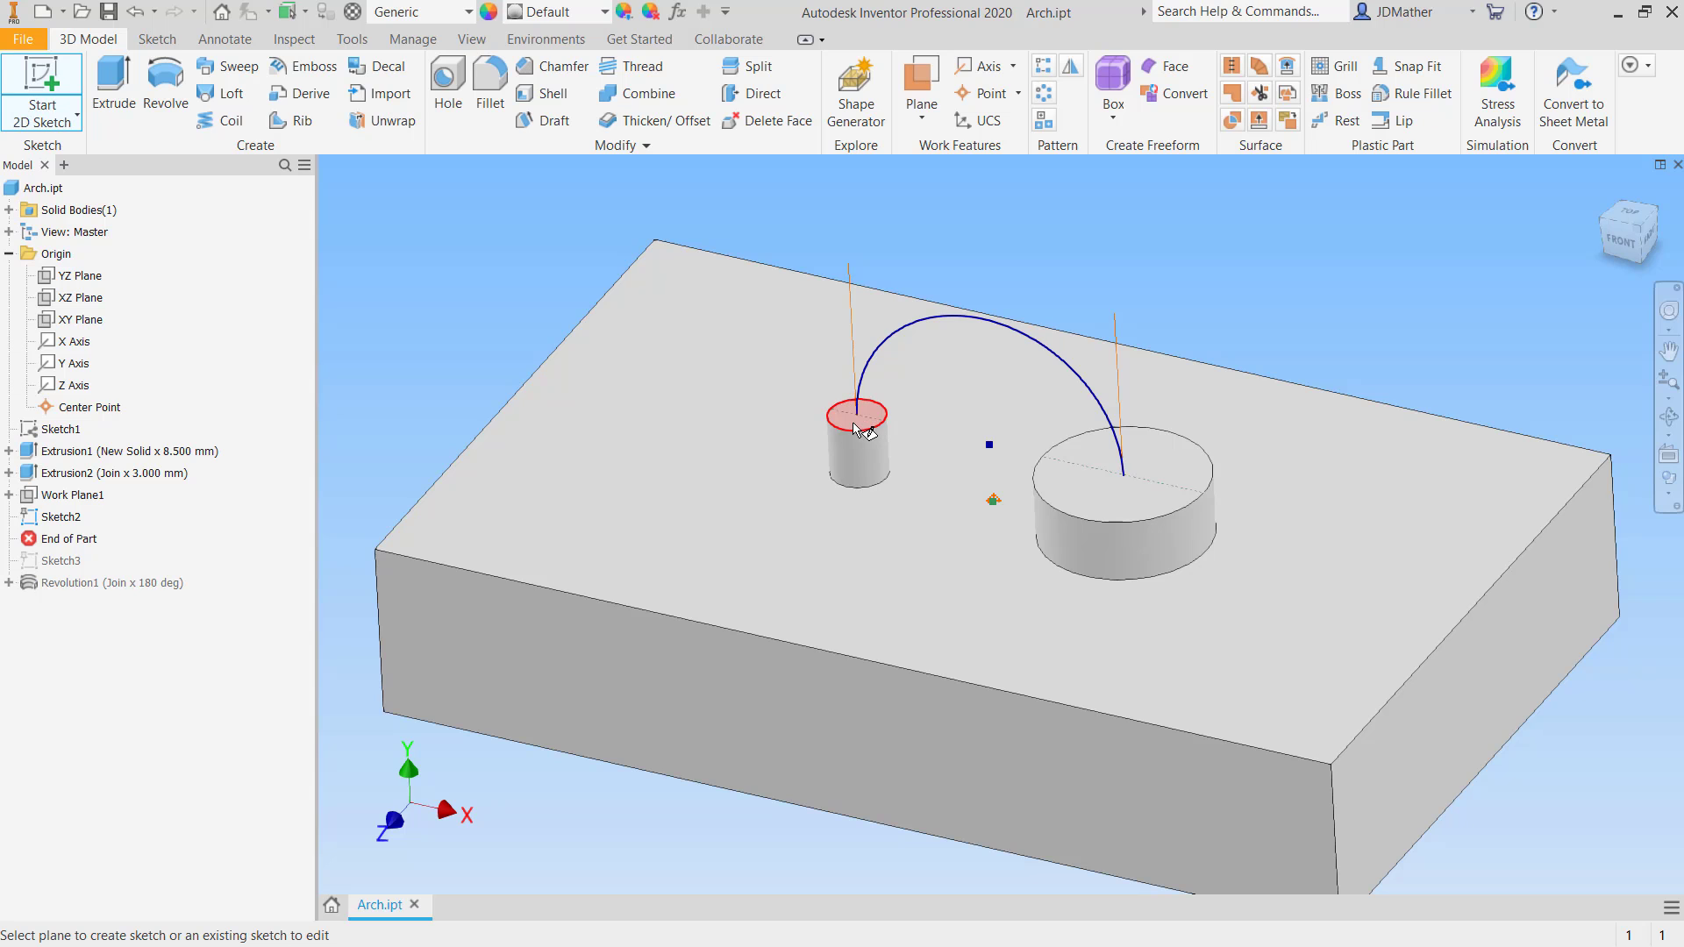
click(876, 427)
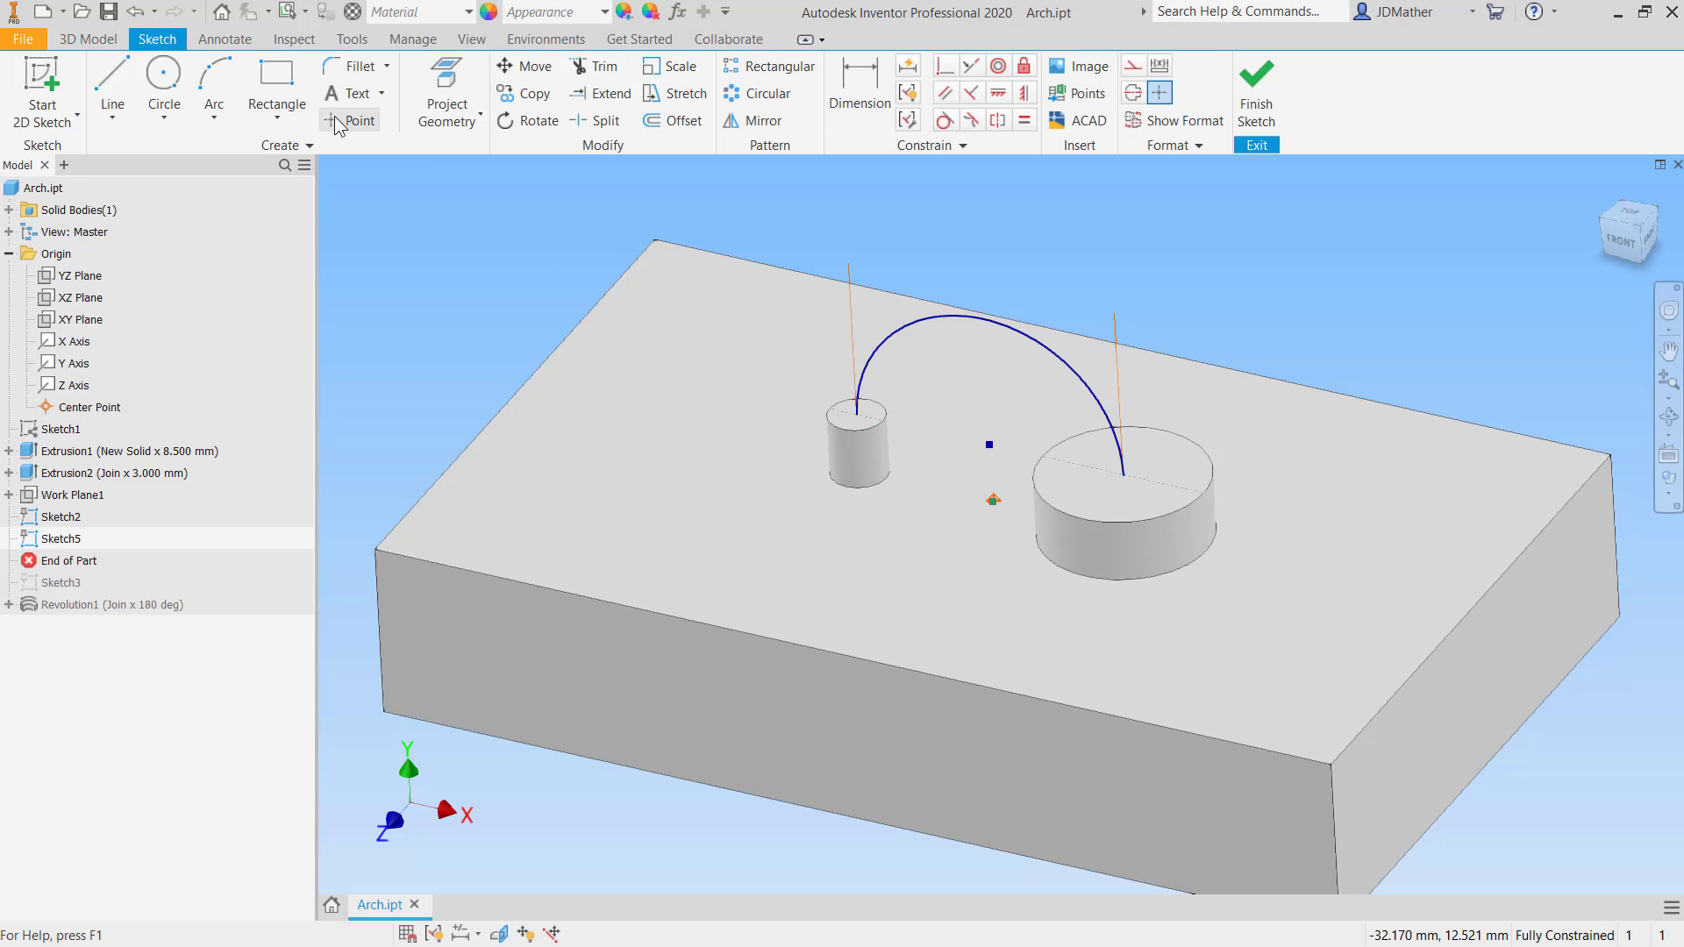
click(446, 92)
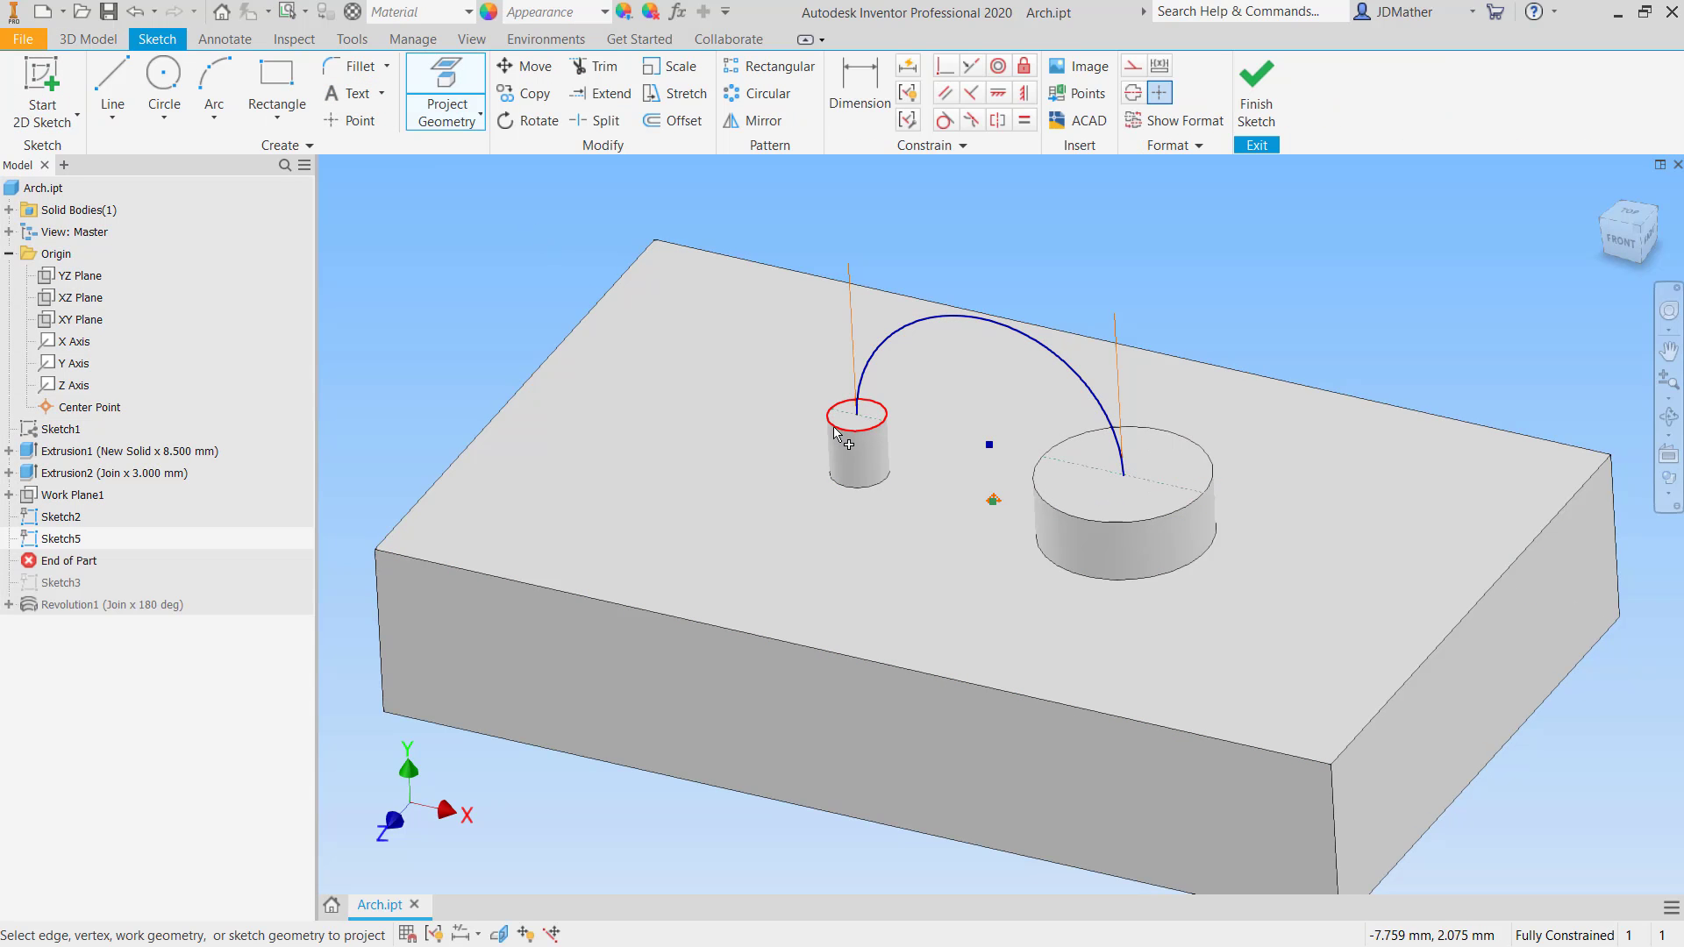
click(834, 428)
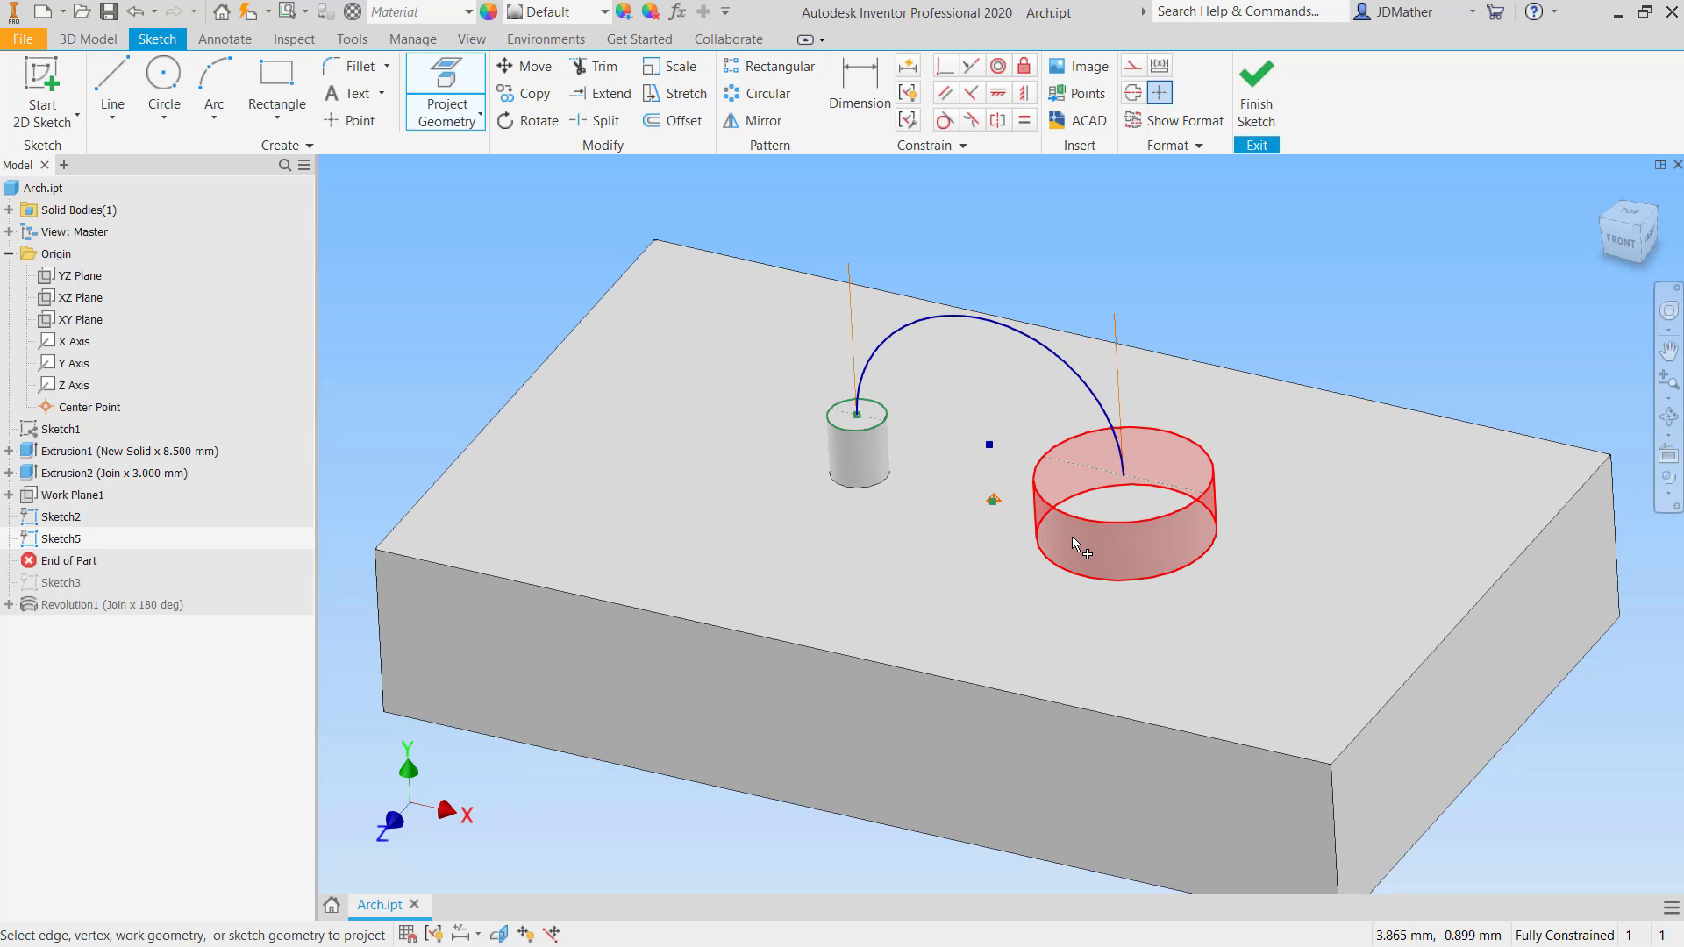
click(1078, 452)
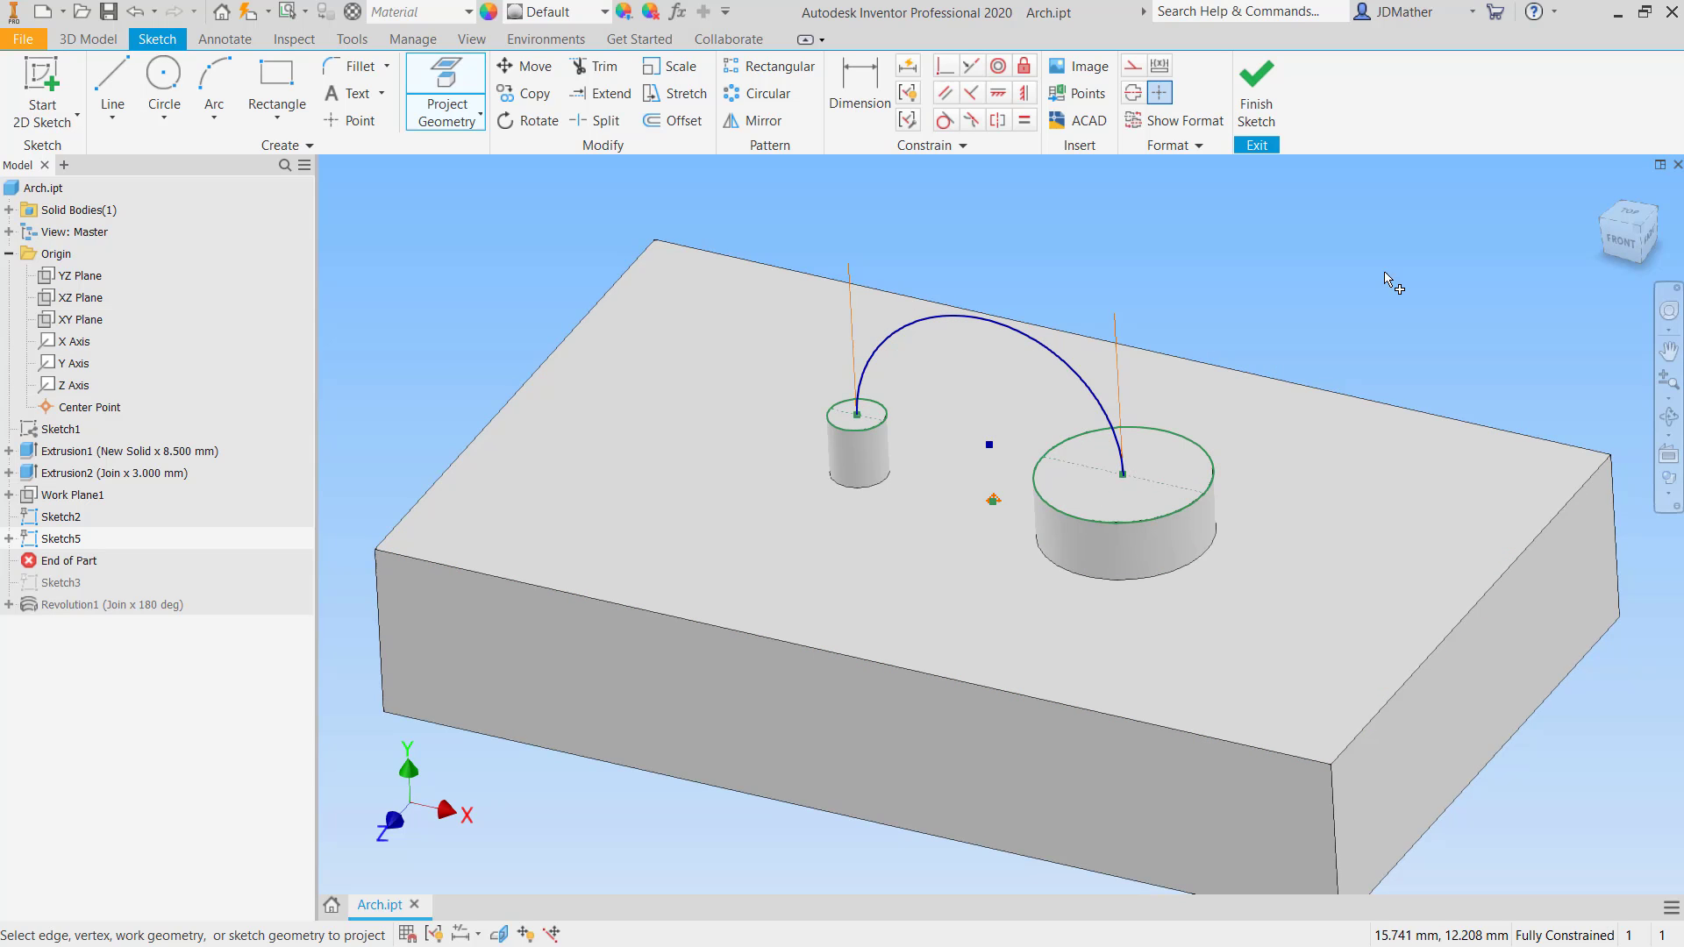
click(1257, 87)
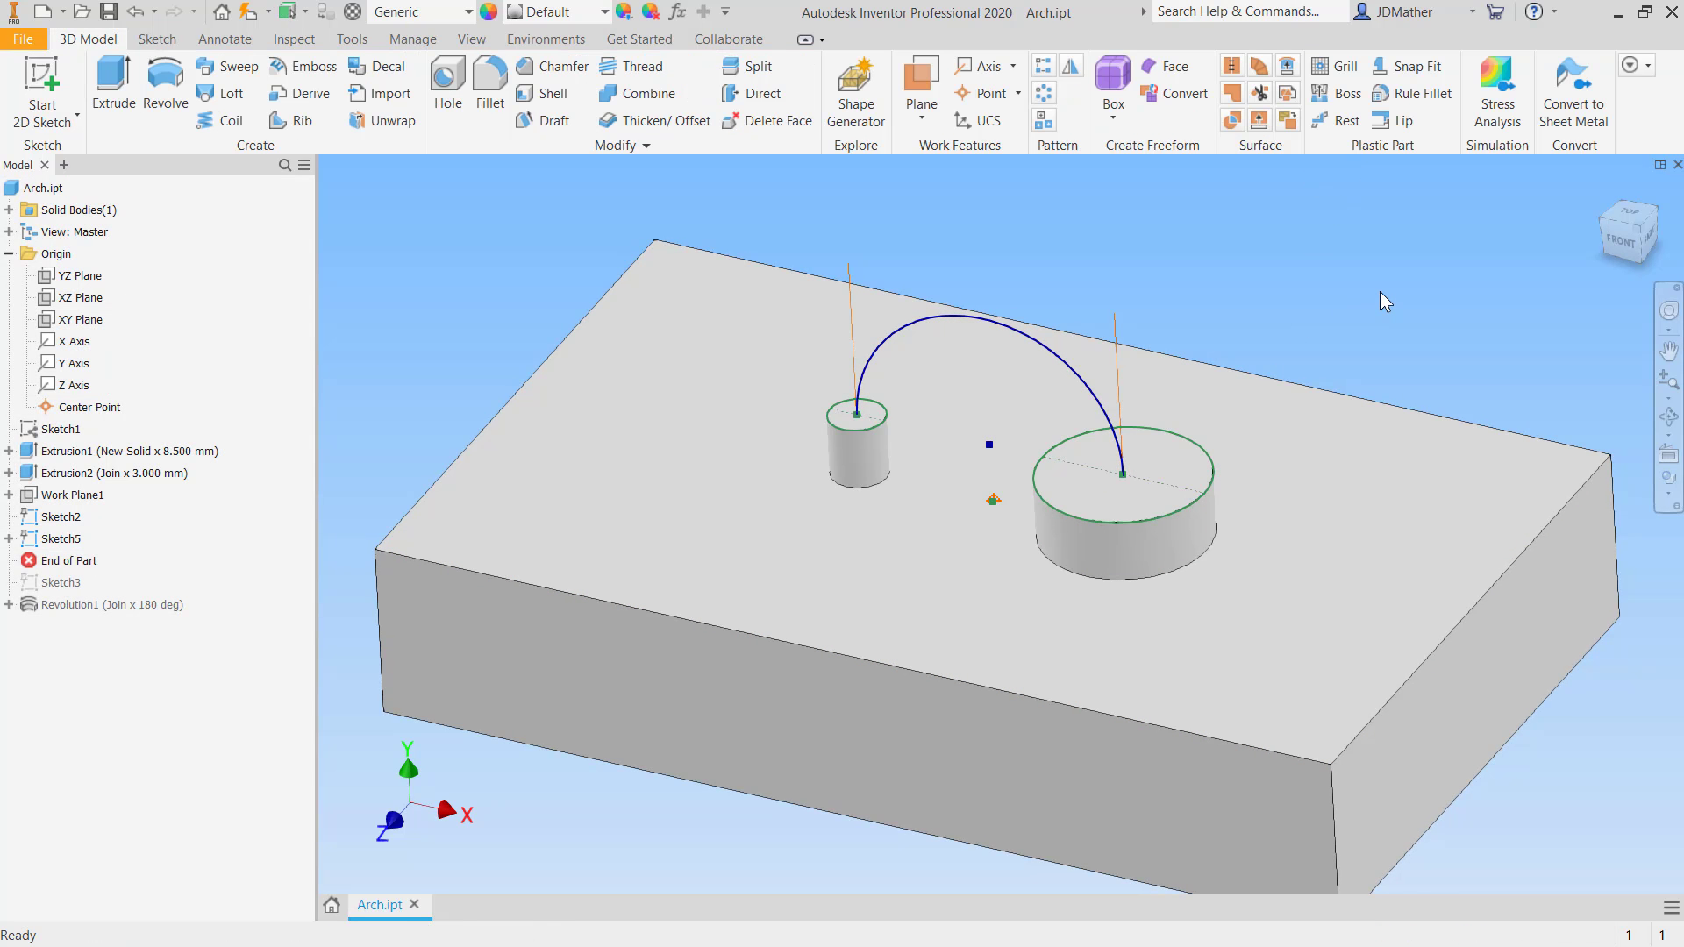
- Loft between the two projected peg circles, using the Sketch2 arc as the center line
click(227, 93)
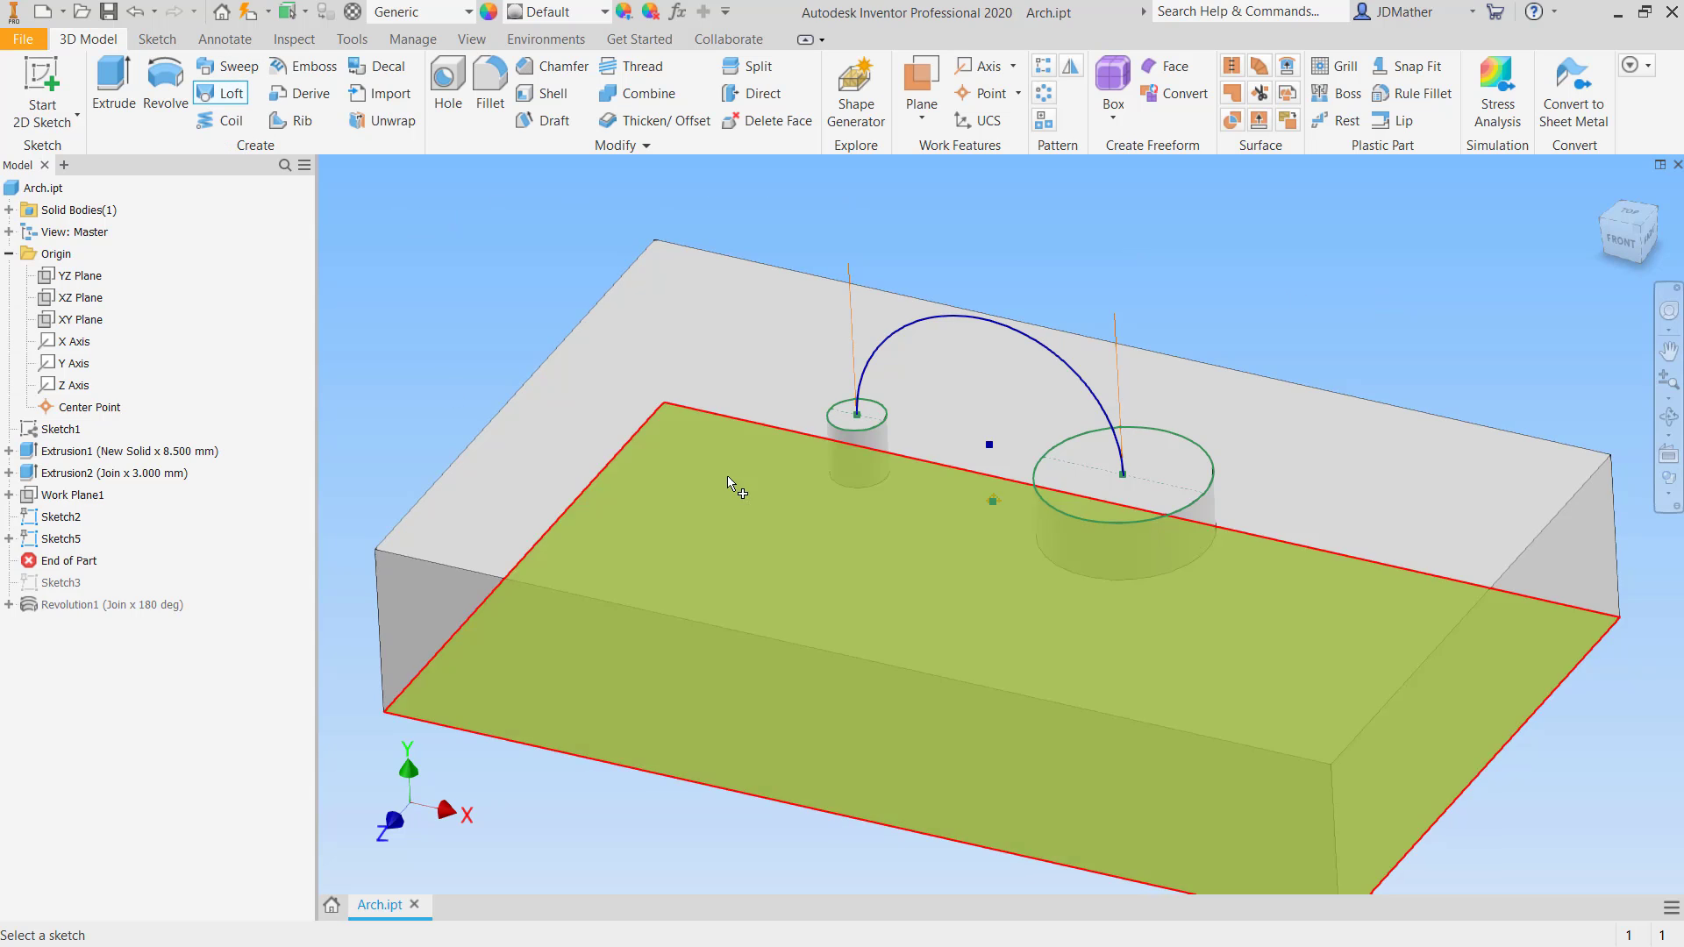
click(850, 436)
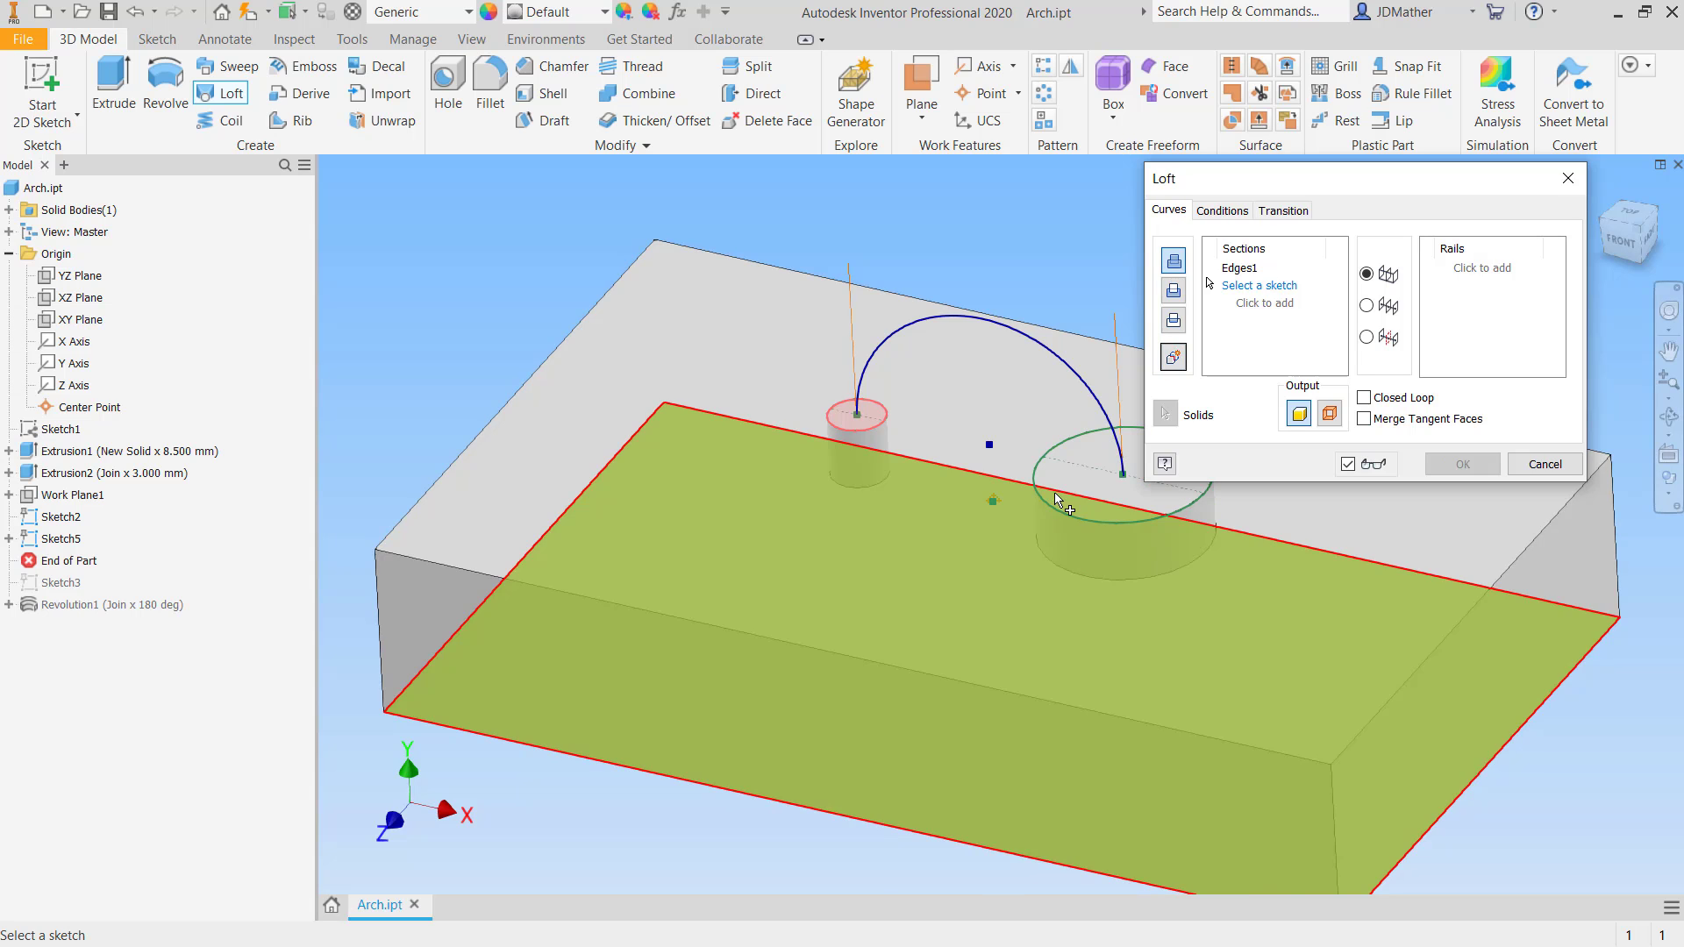
click(1059, 453)
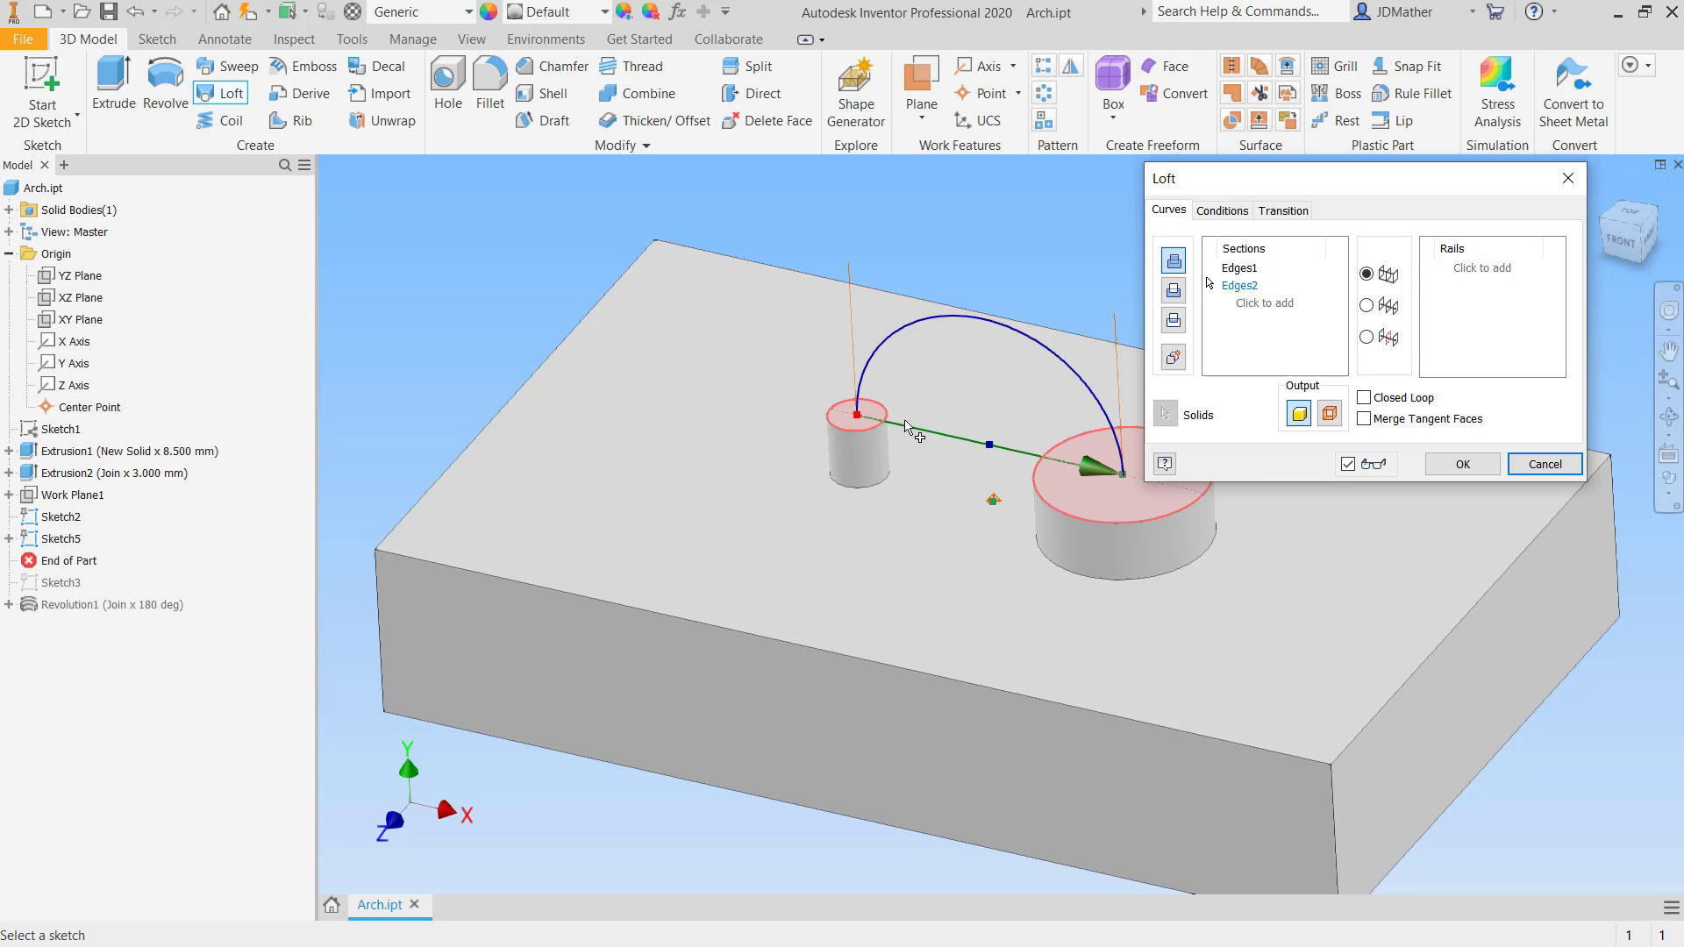
click(1367, 306)
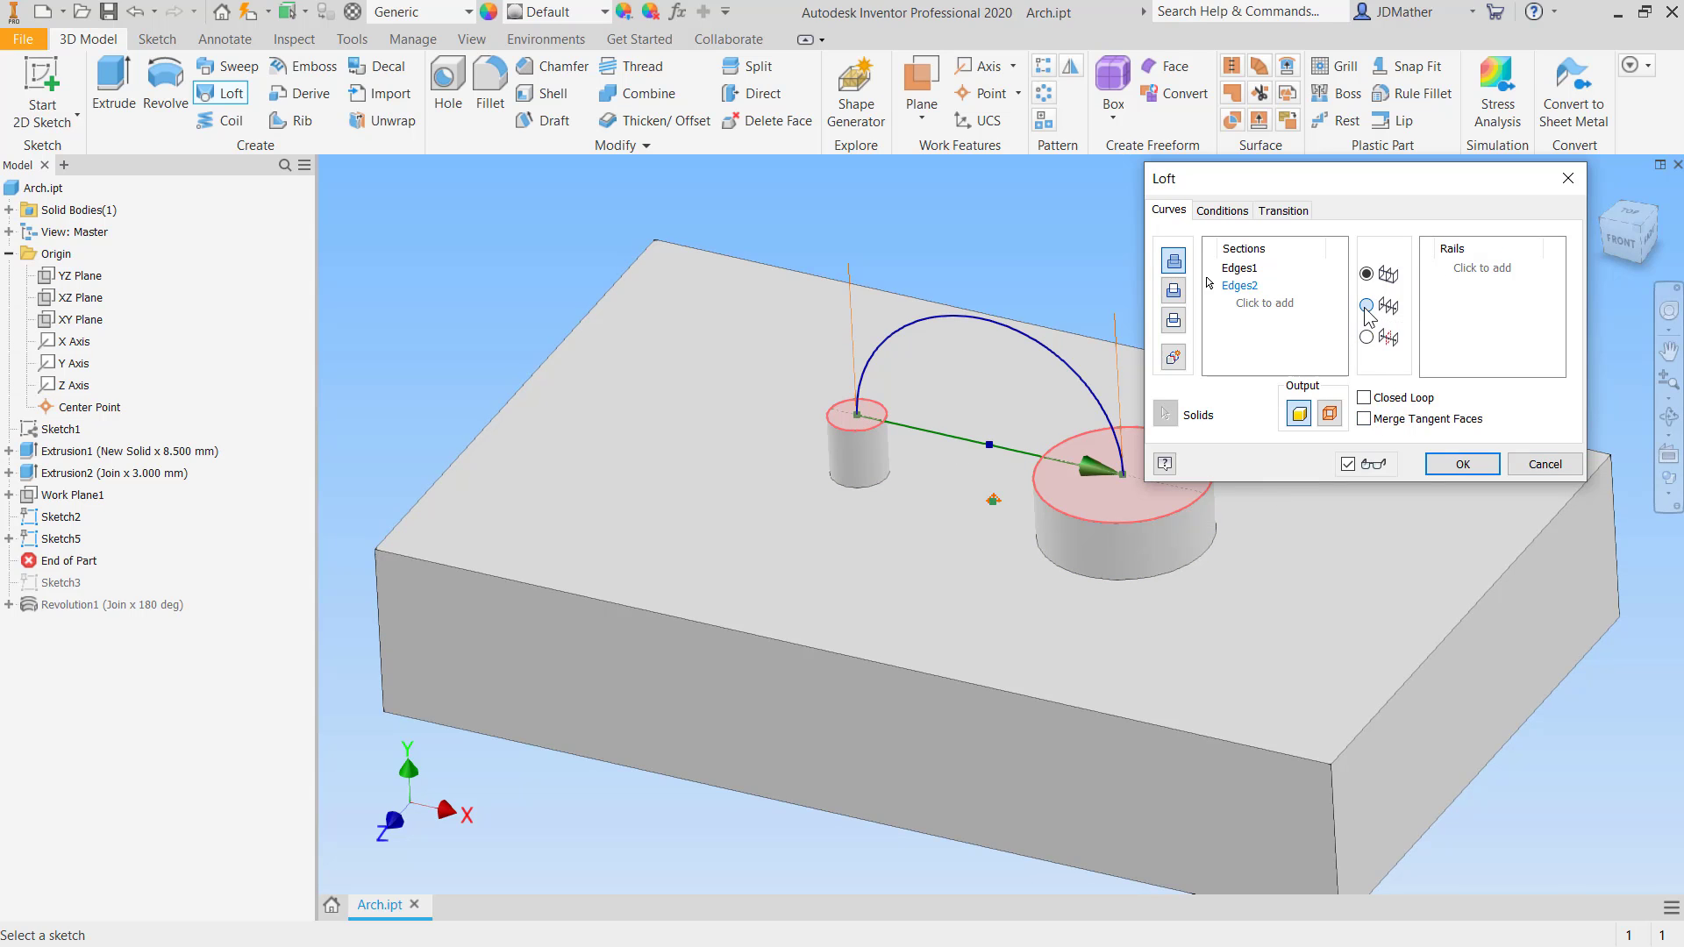
click(1065, 366)
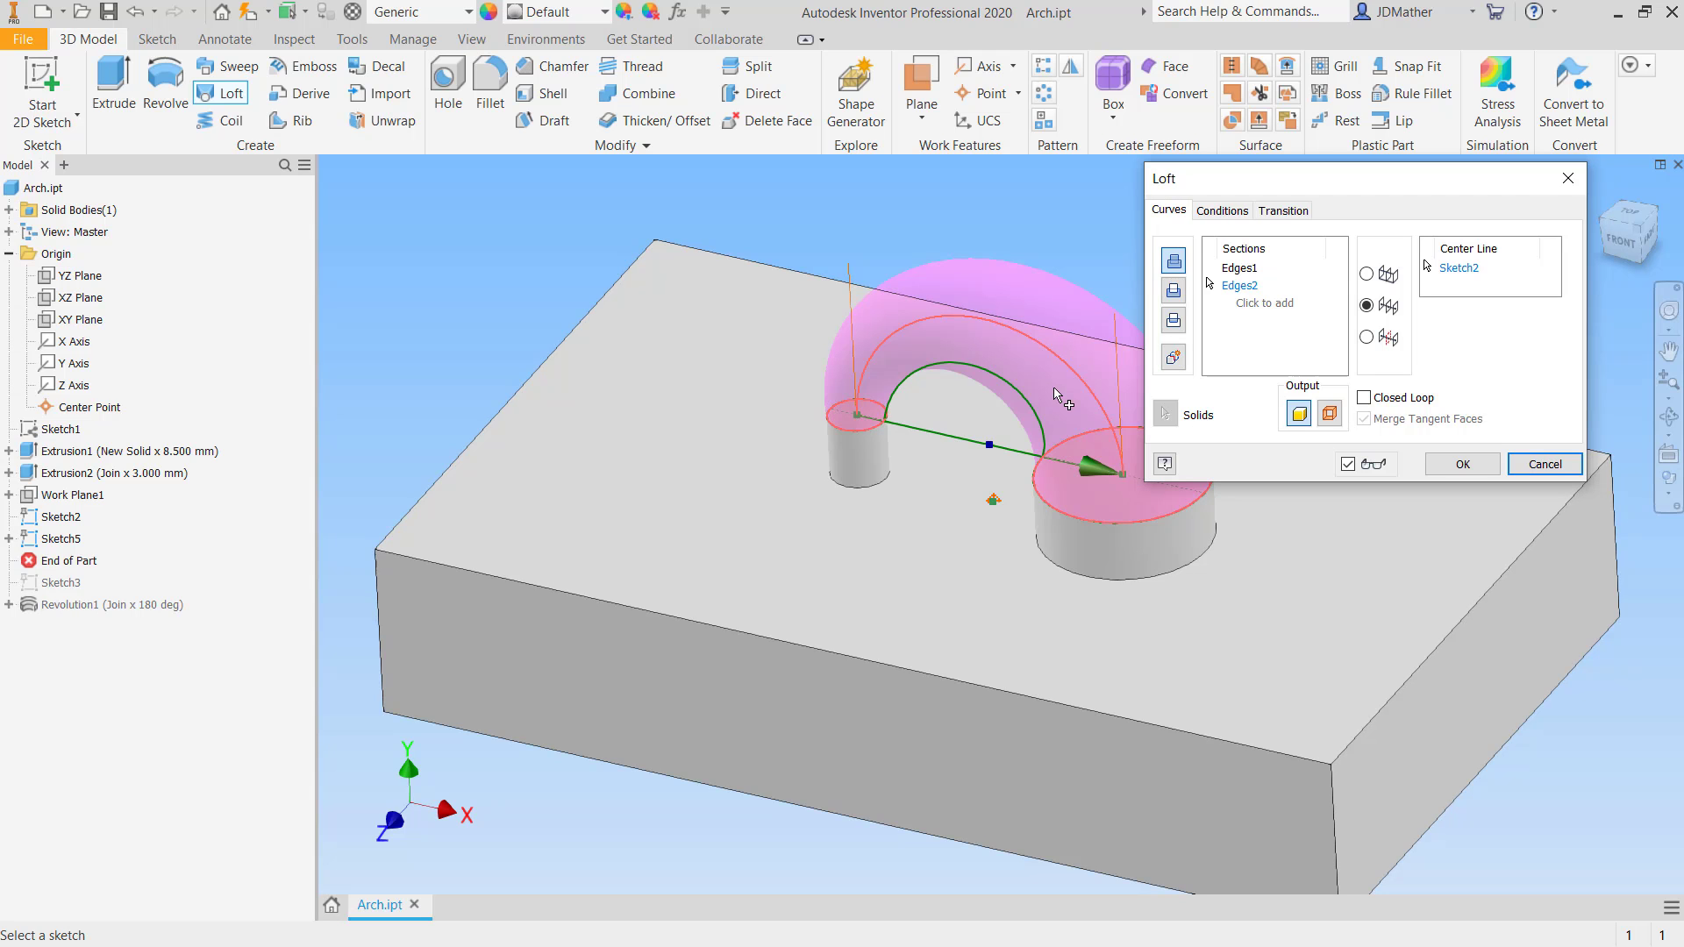
click(1463, 464)
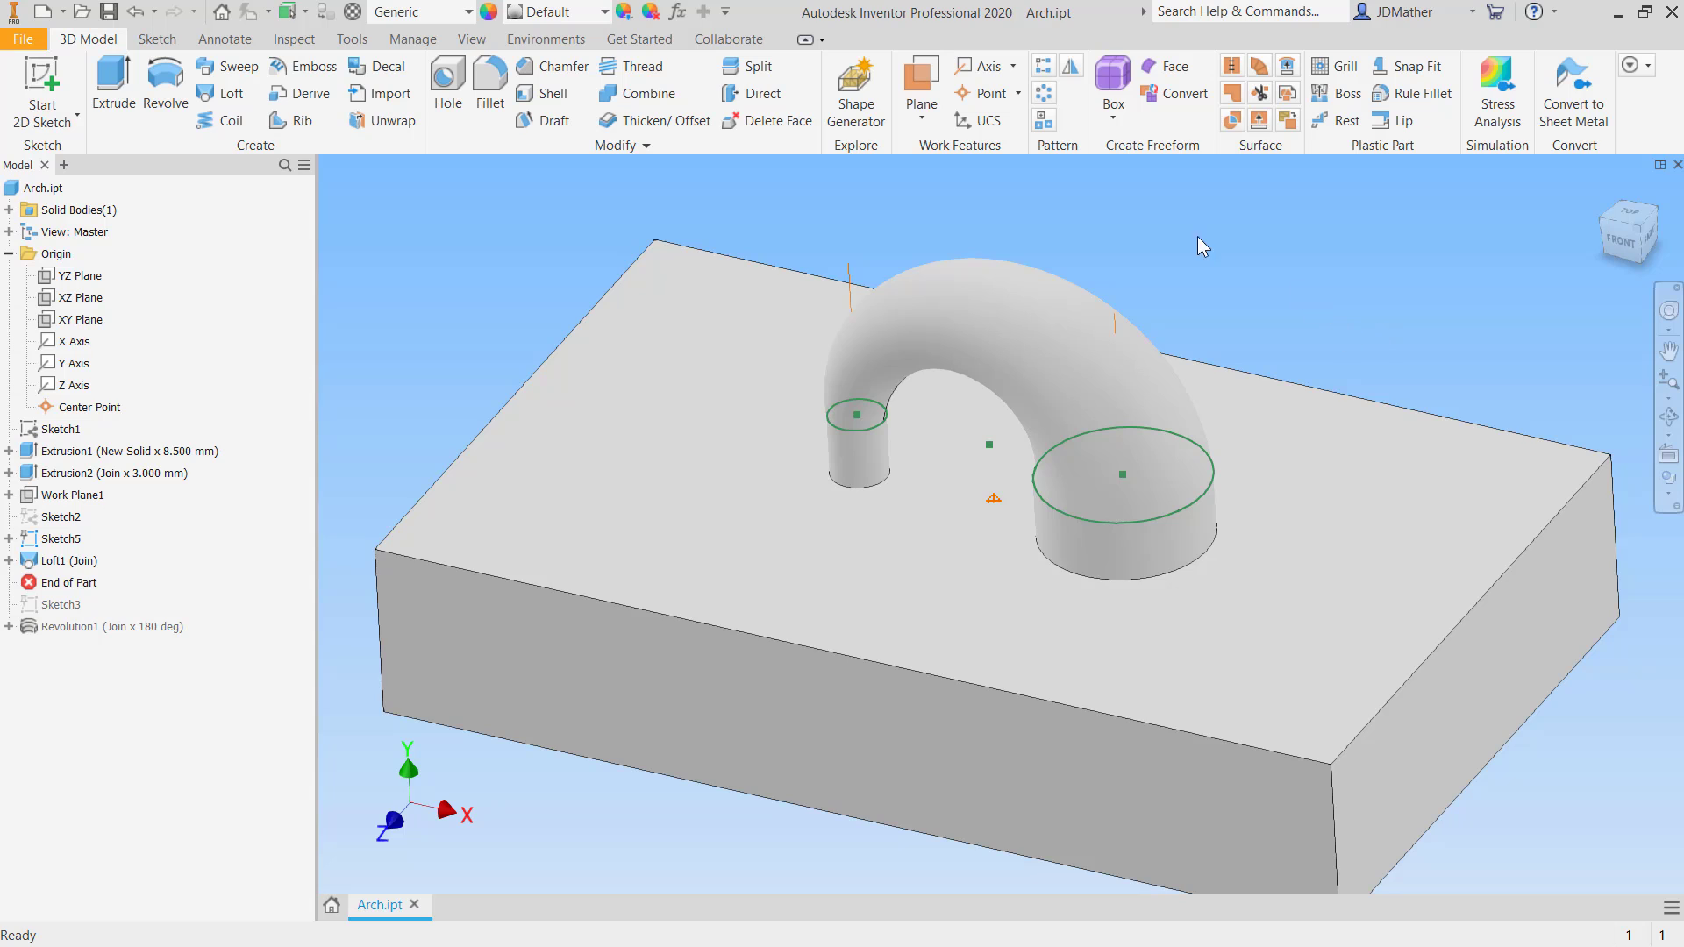
- Undo the loft and the sketch containing the projected peg circles
click(134, 13)
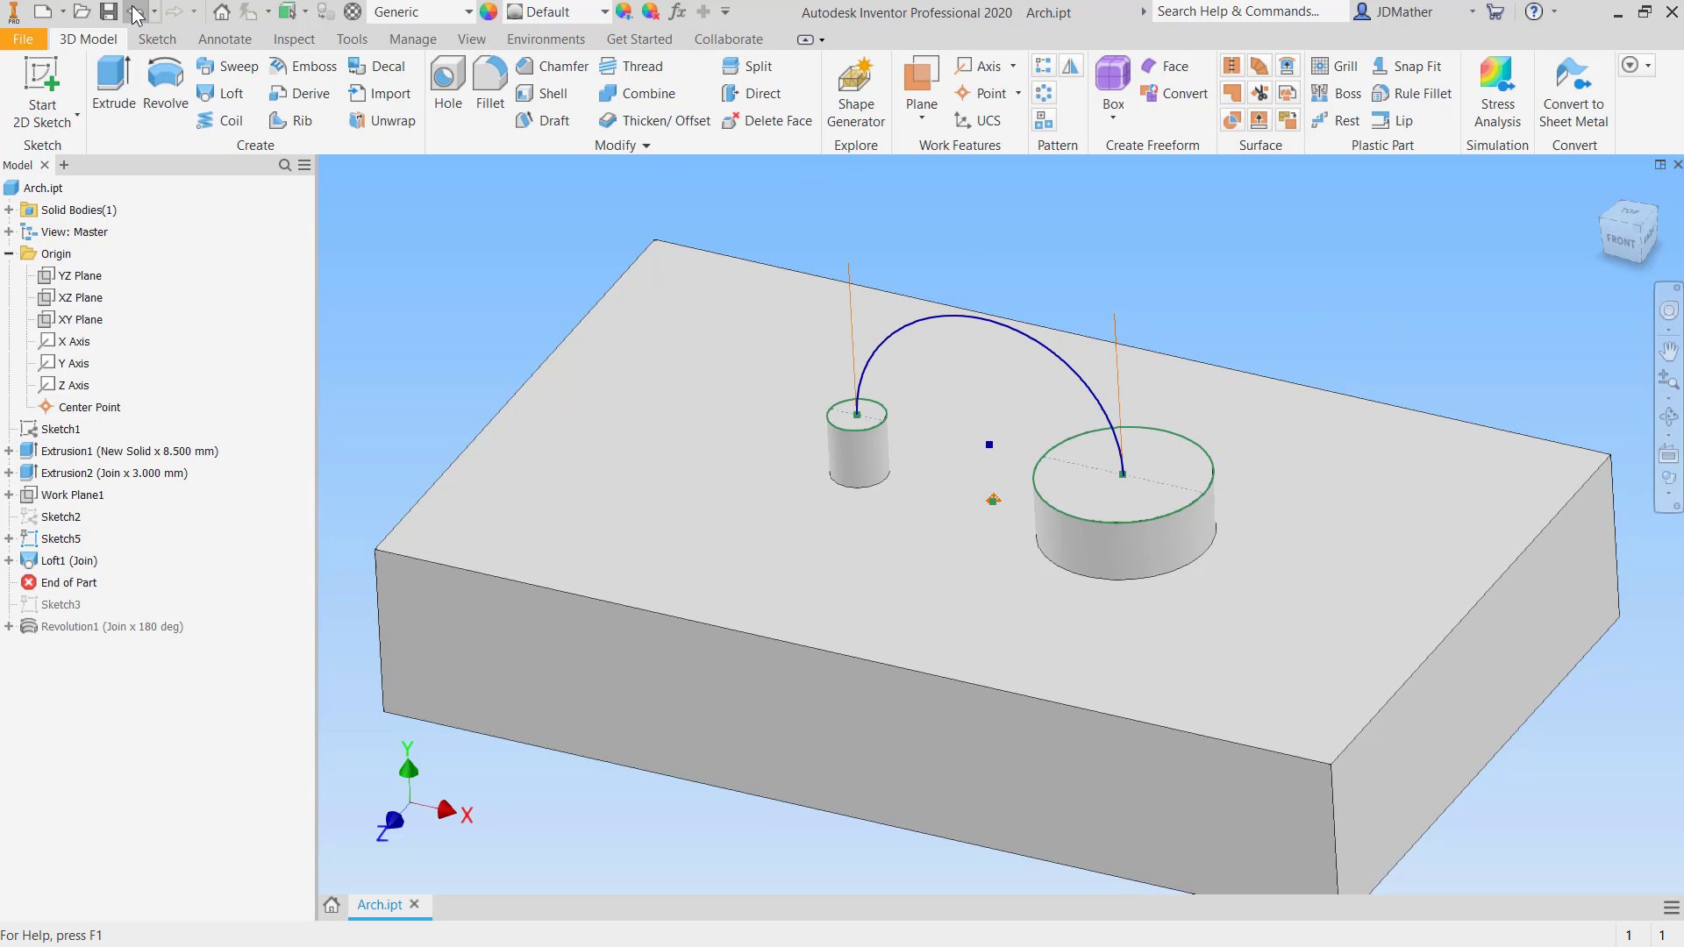
click(136, 15)
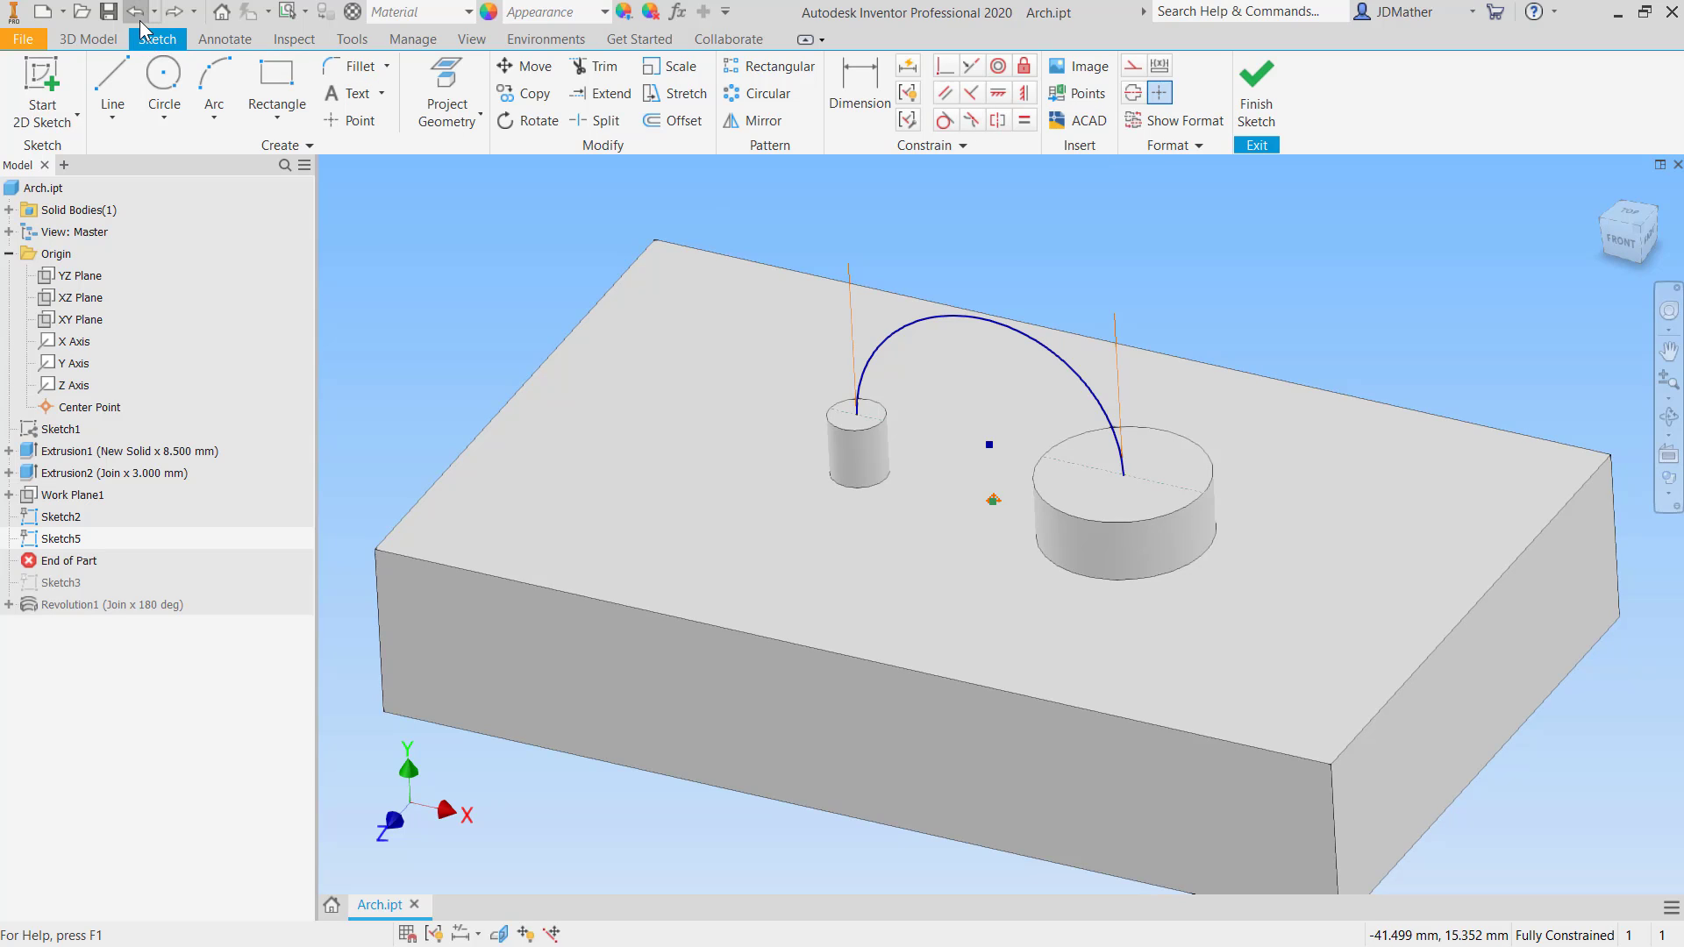
click(135, 13)
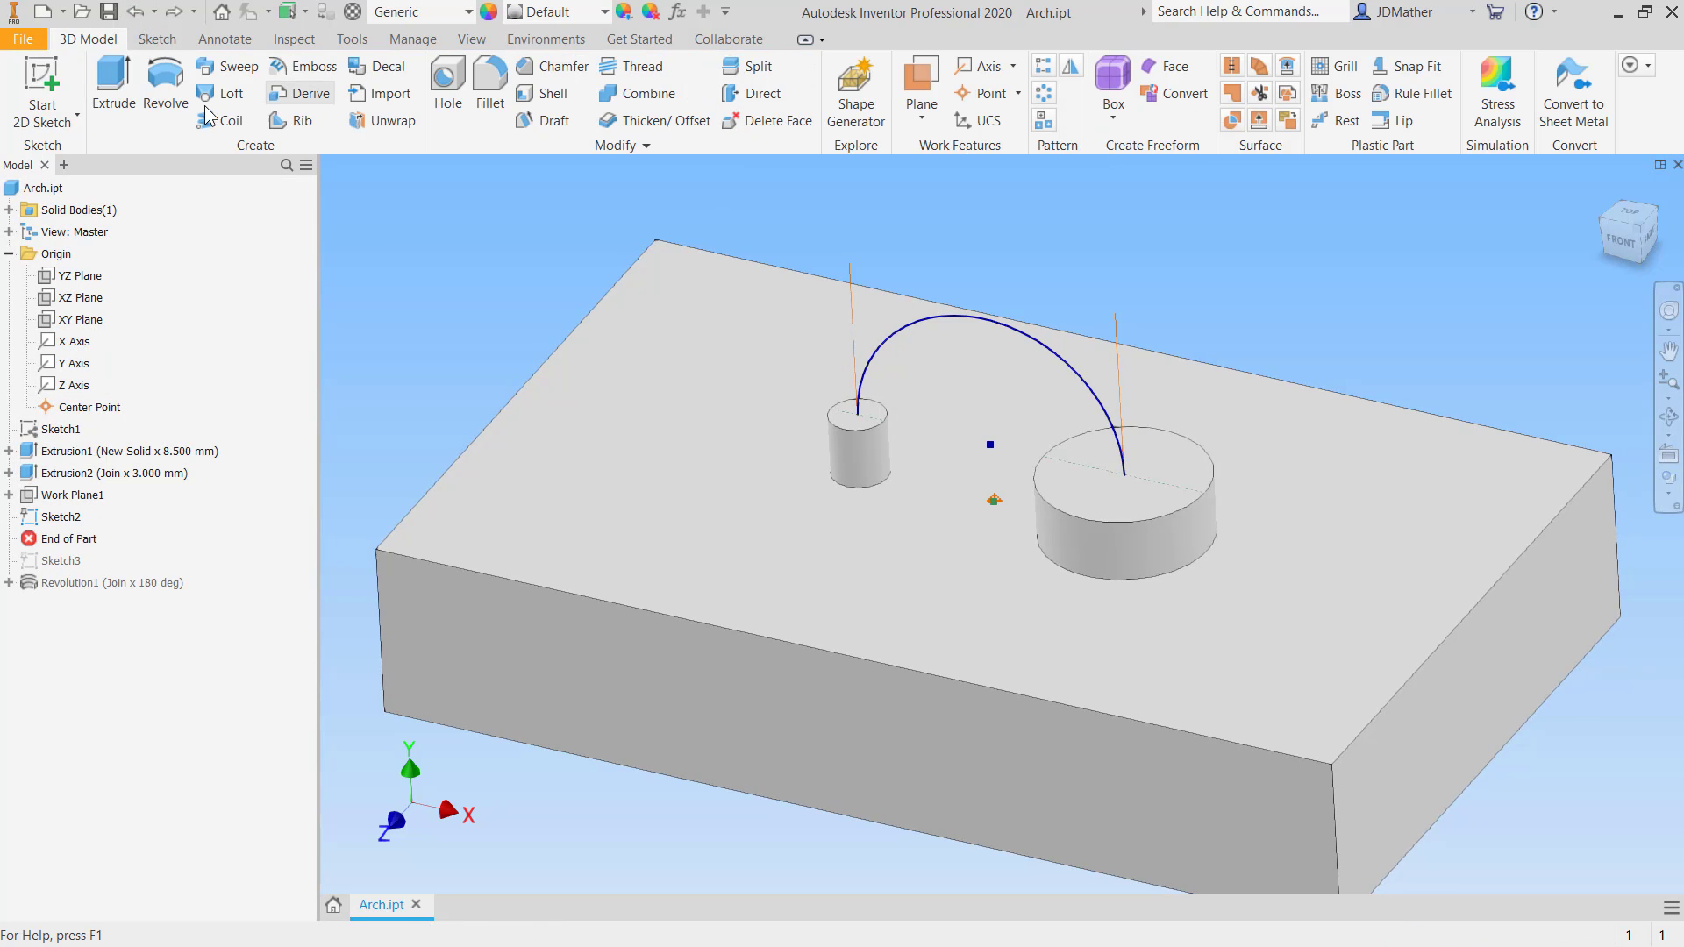
- Loft directly between the top edges of the small and large pegs, using the Sketch2 arc as the center line
click(225, 93)
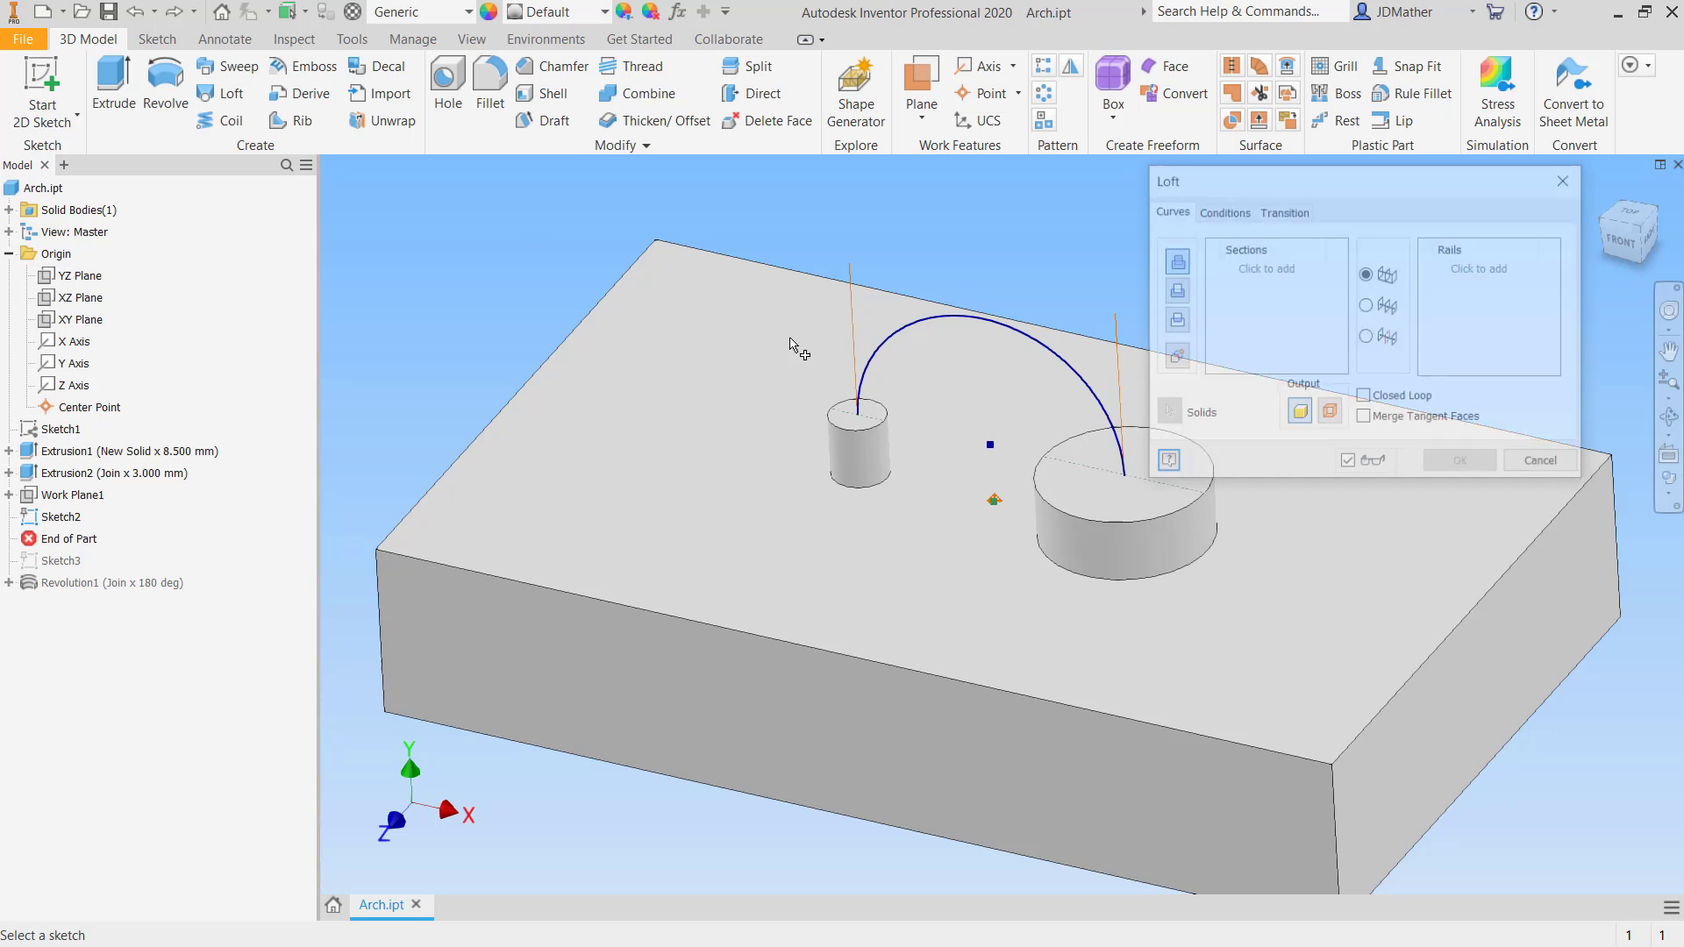
click(841, 409)
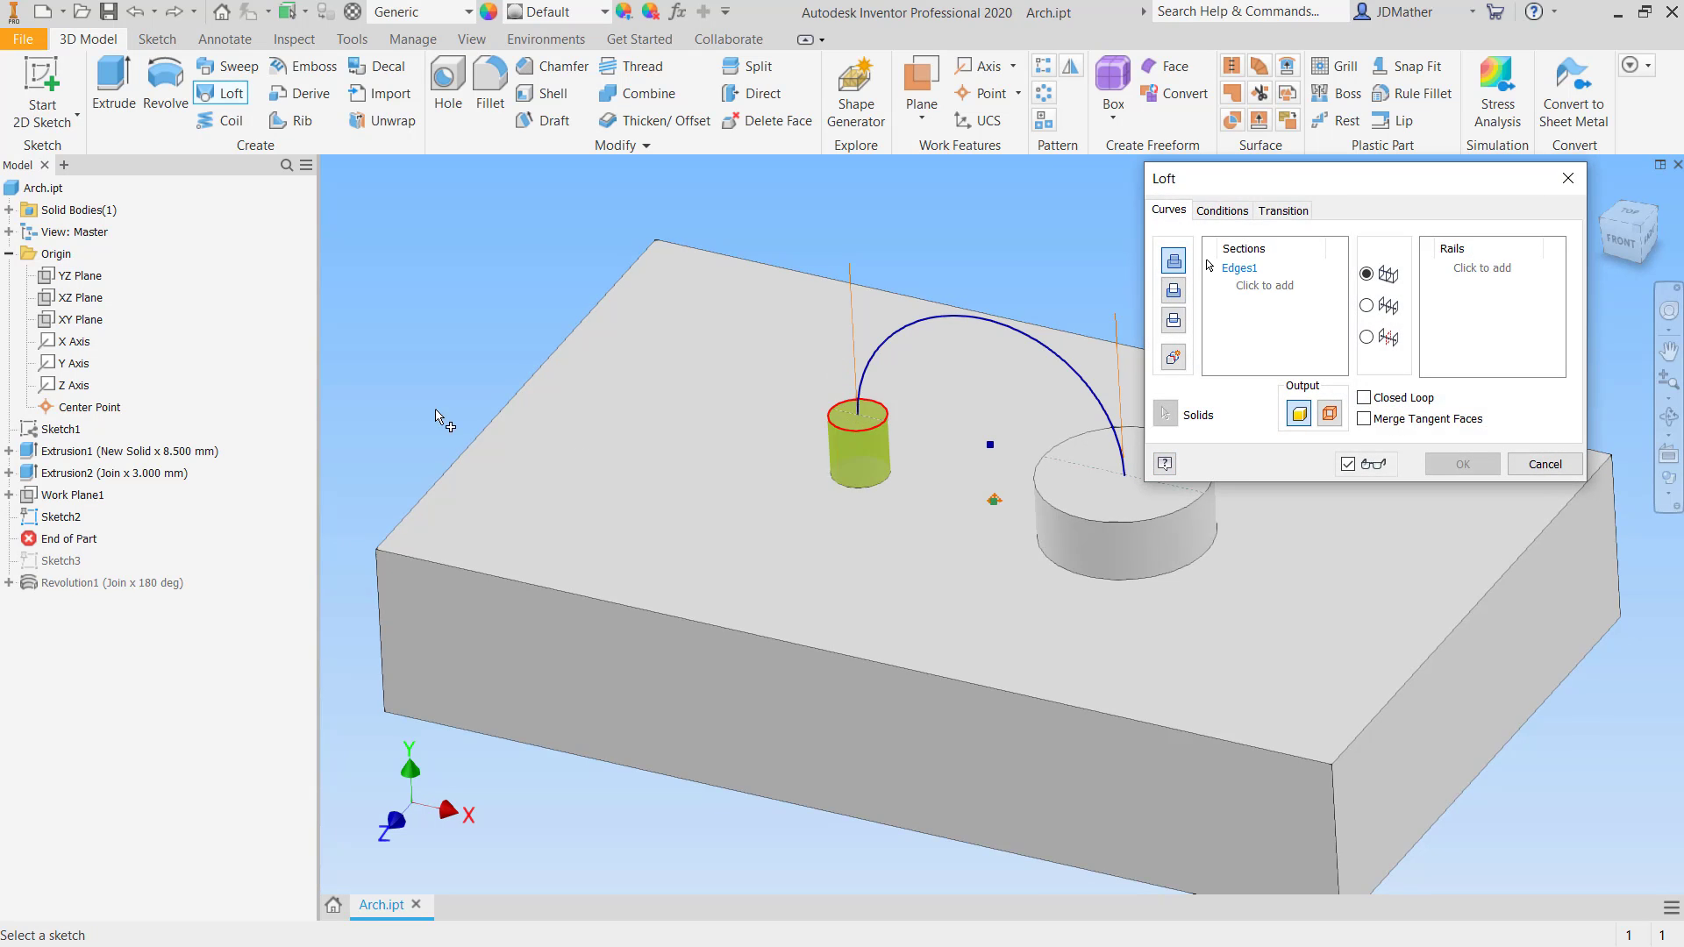
click(1061, 456)
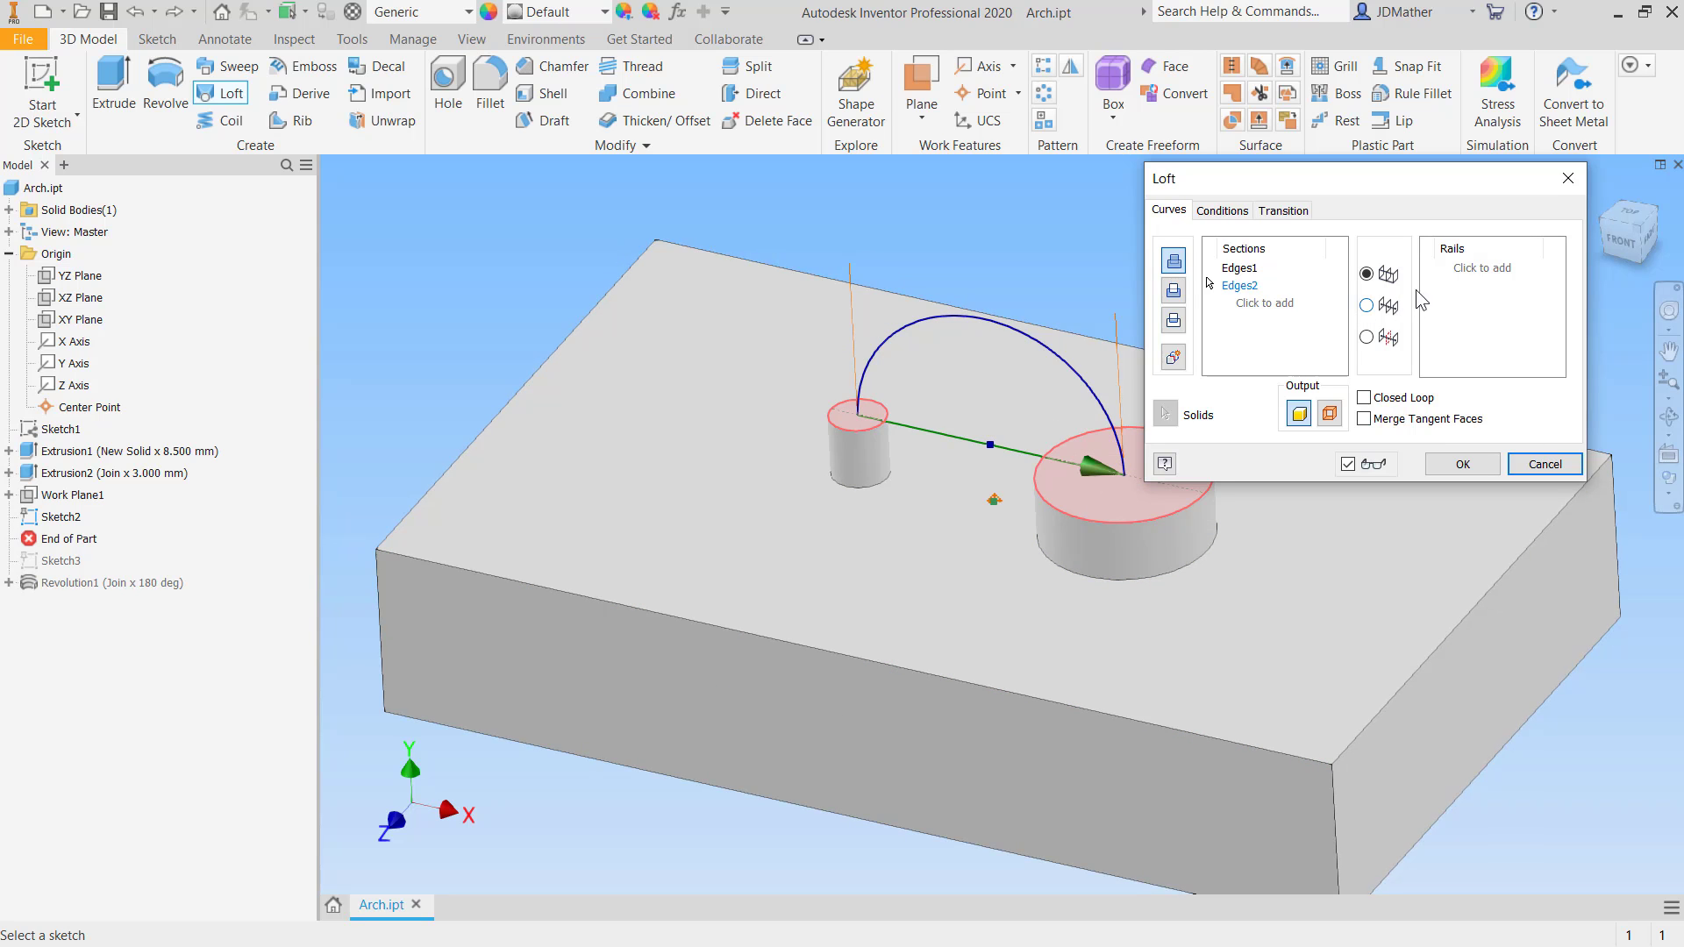
click(1370, 306)
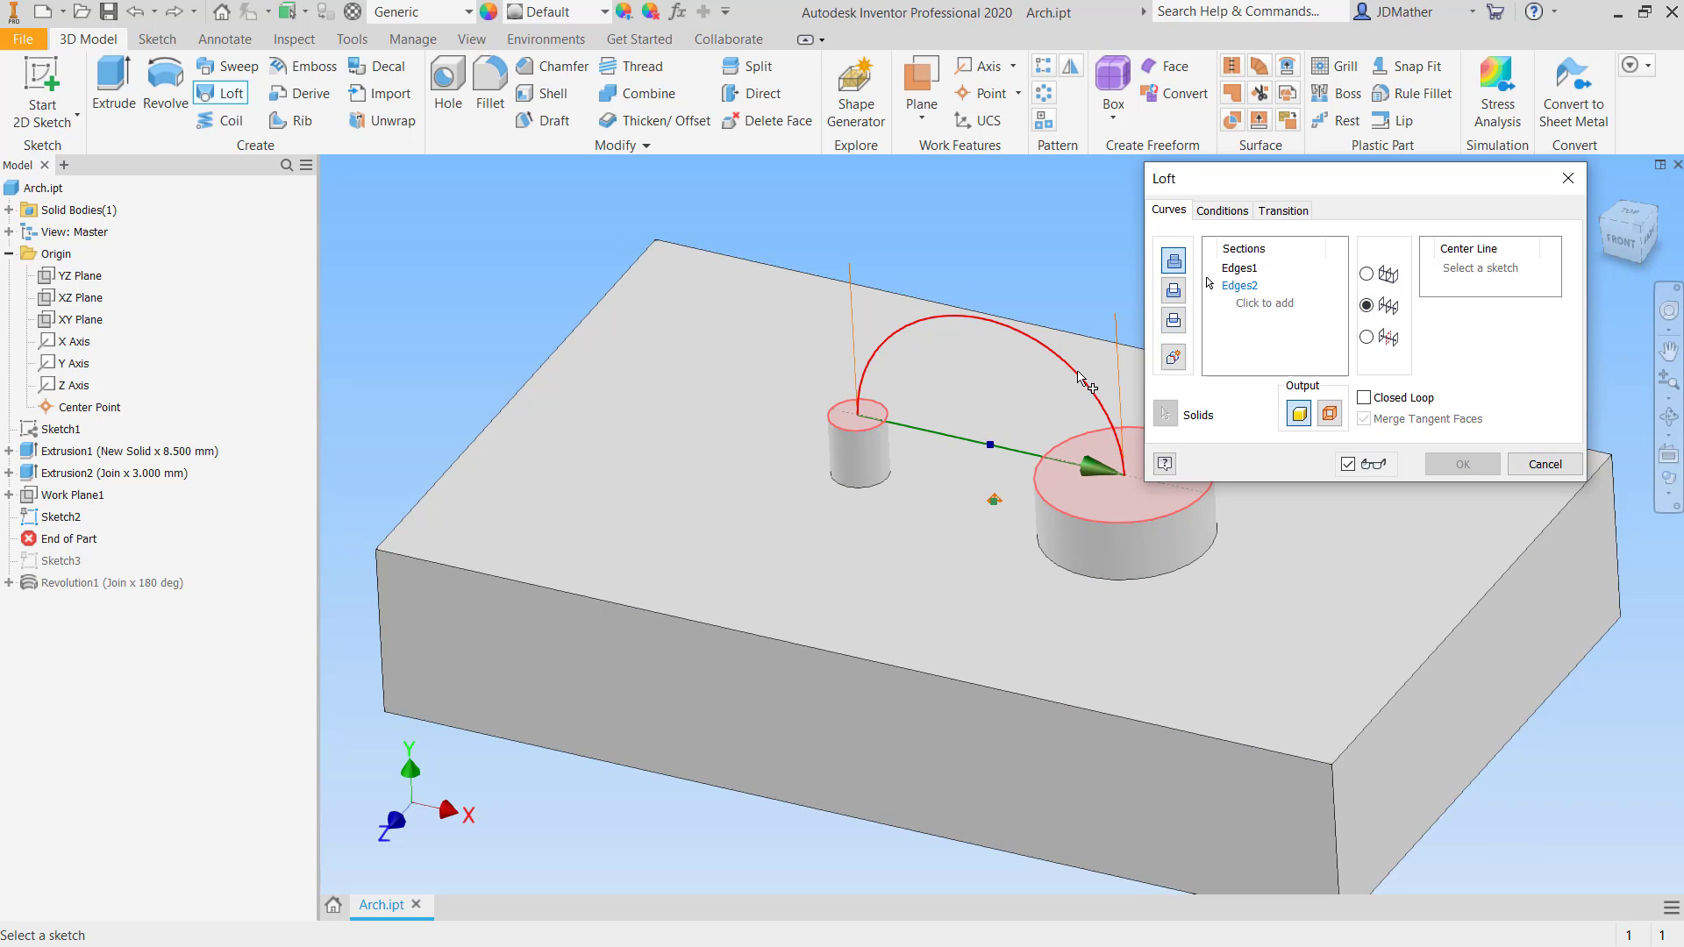
click(1081, 376)
click(1463, 464)
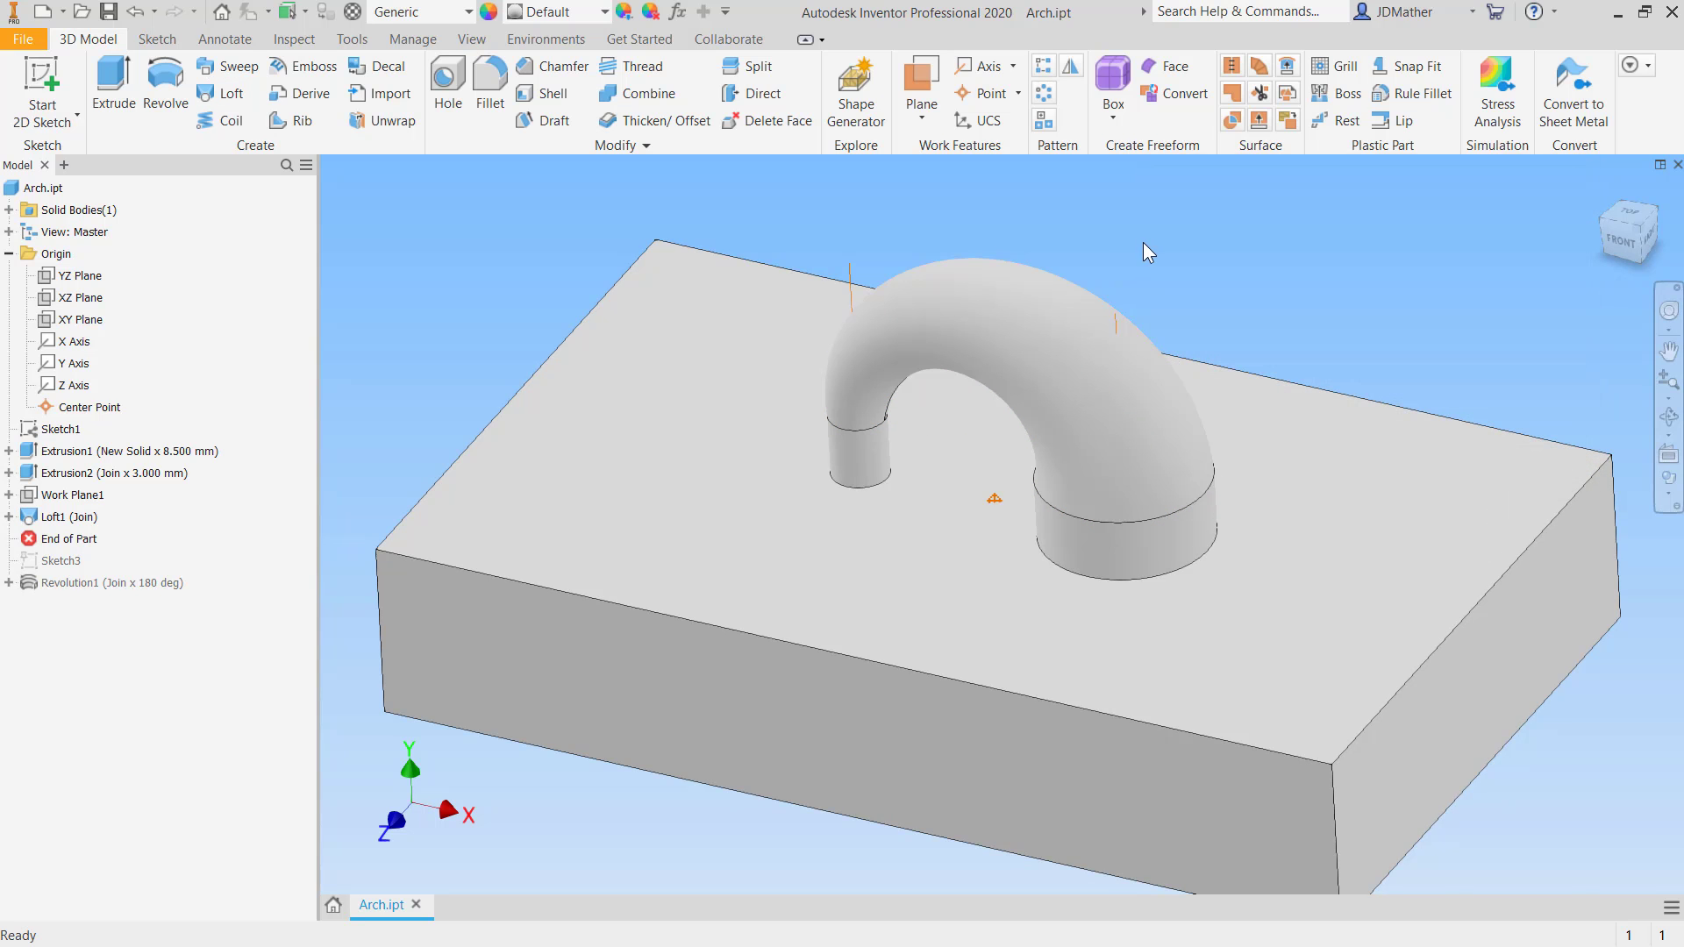
- Examine the lofted arch and its joins to the pegs in the front view
shift+middle_drag(463, 818, 1219, 324)
shift+middle_drag(535, 571, 914, 372)
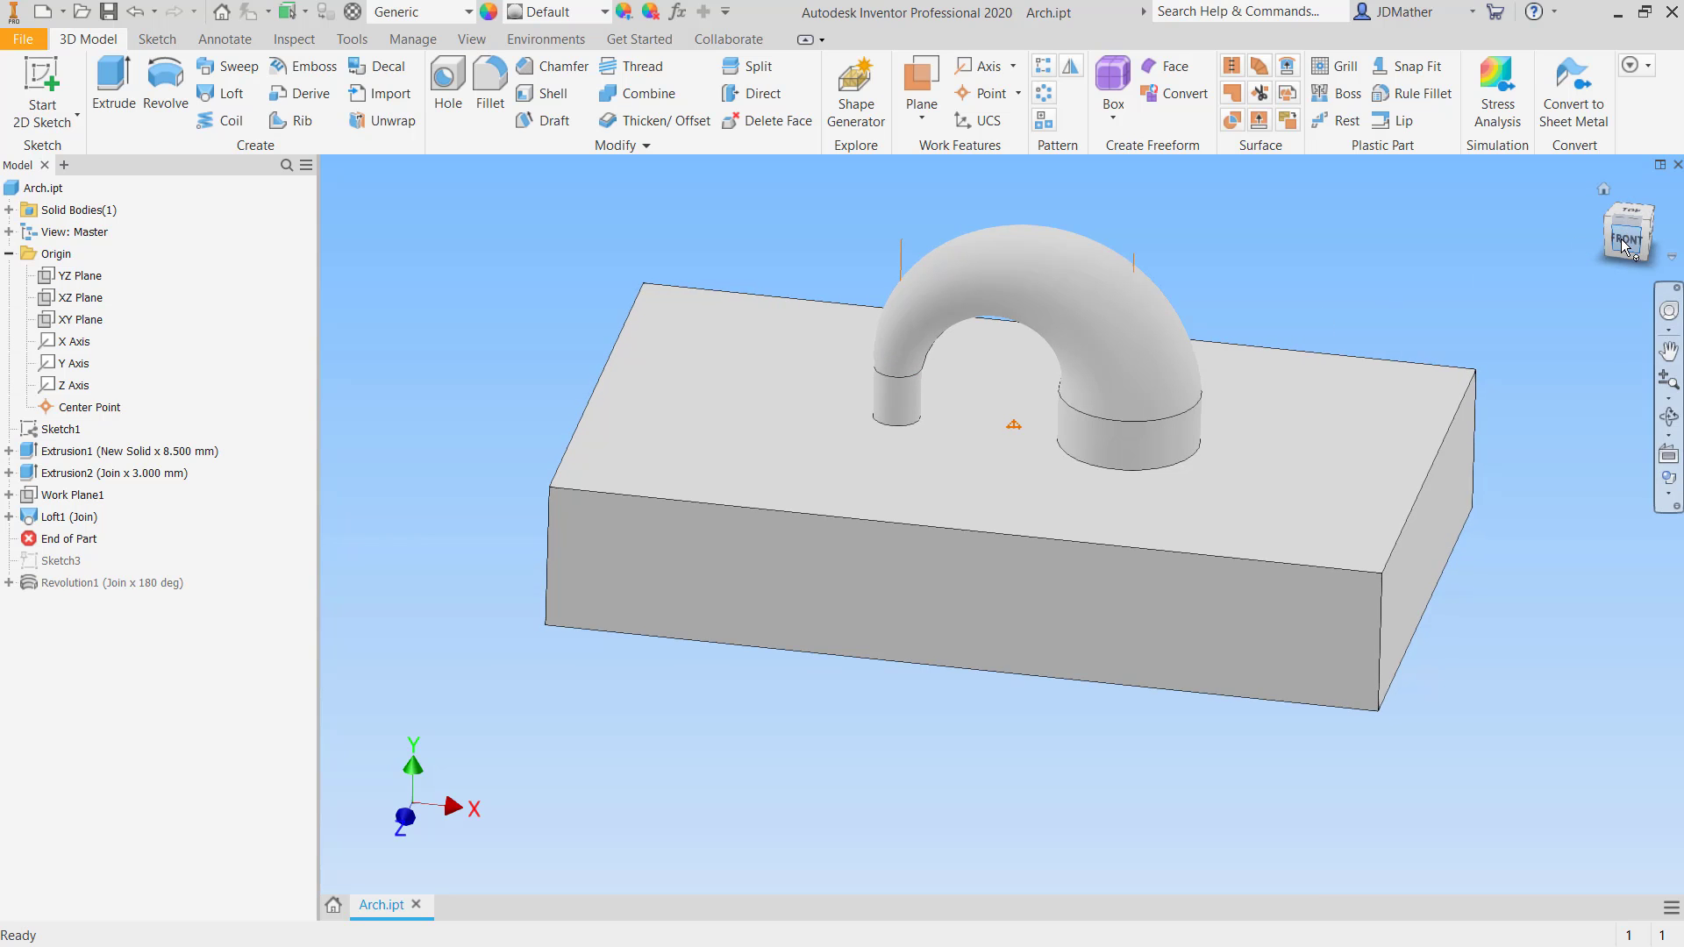
click(1622, 239)
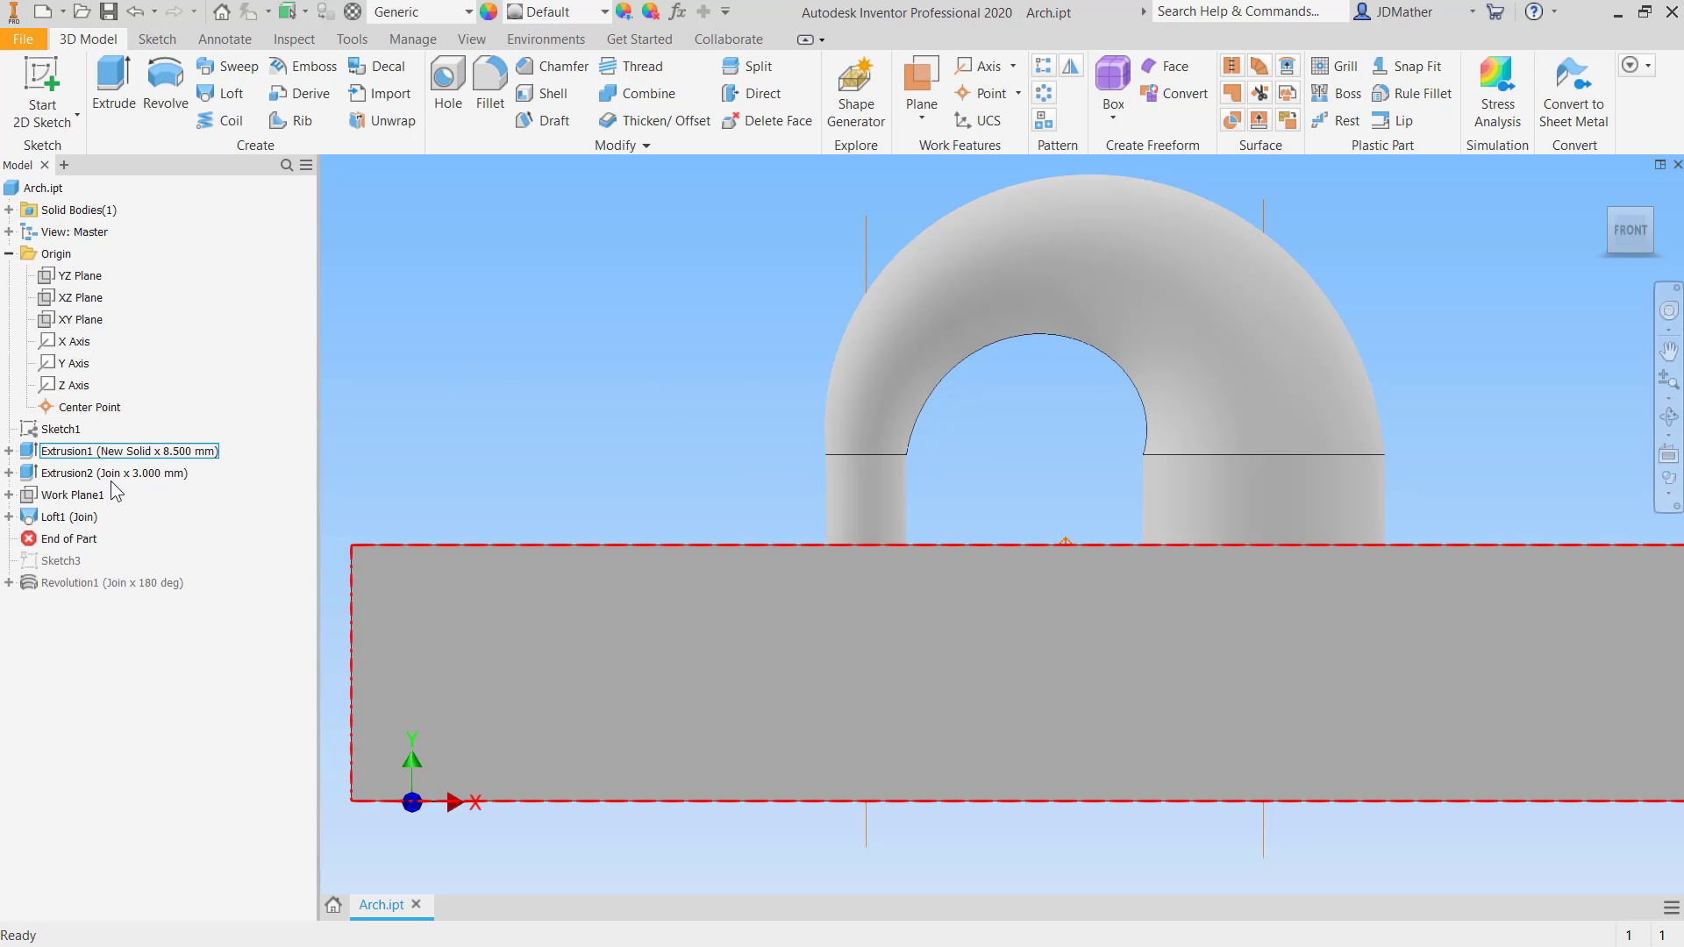
- Edit the loft to apply a tangent condition at both end sections, Edges1 and Edges2
right_click(46, 520)
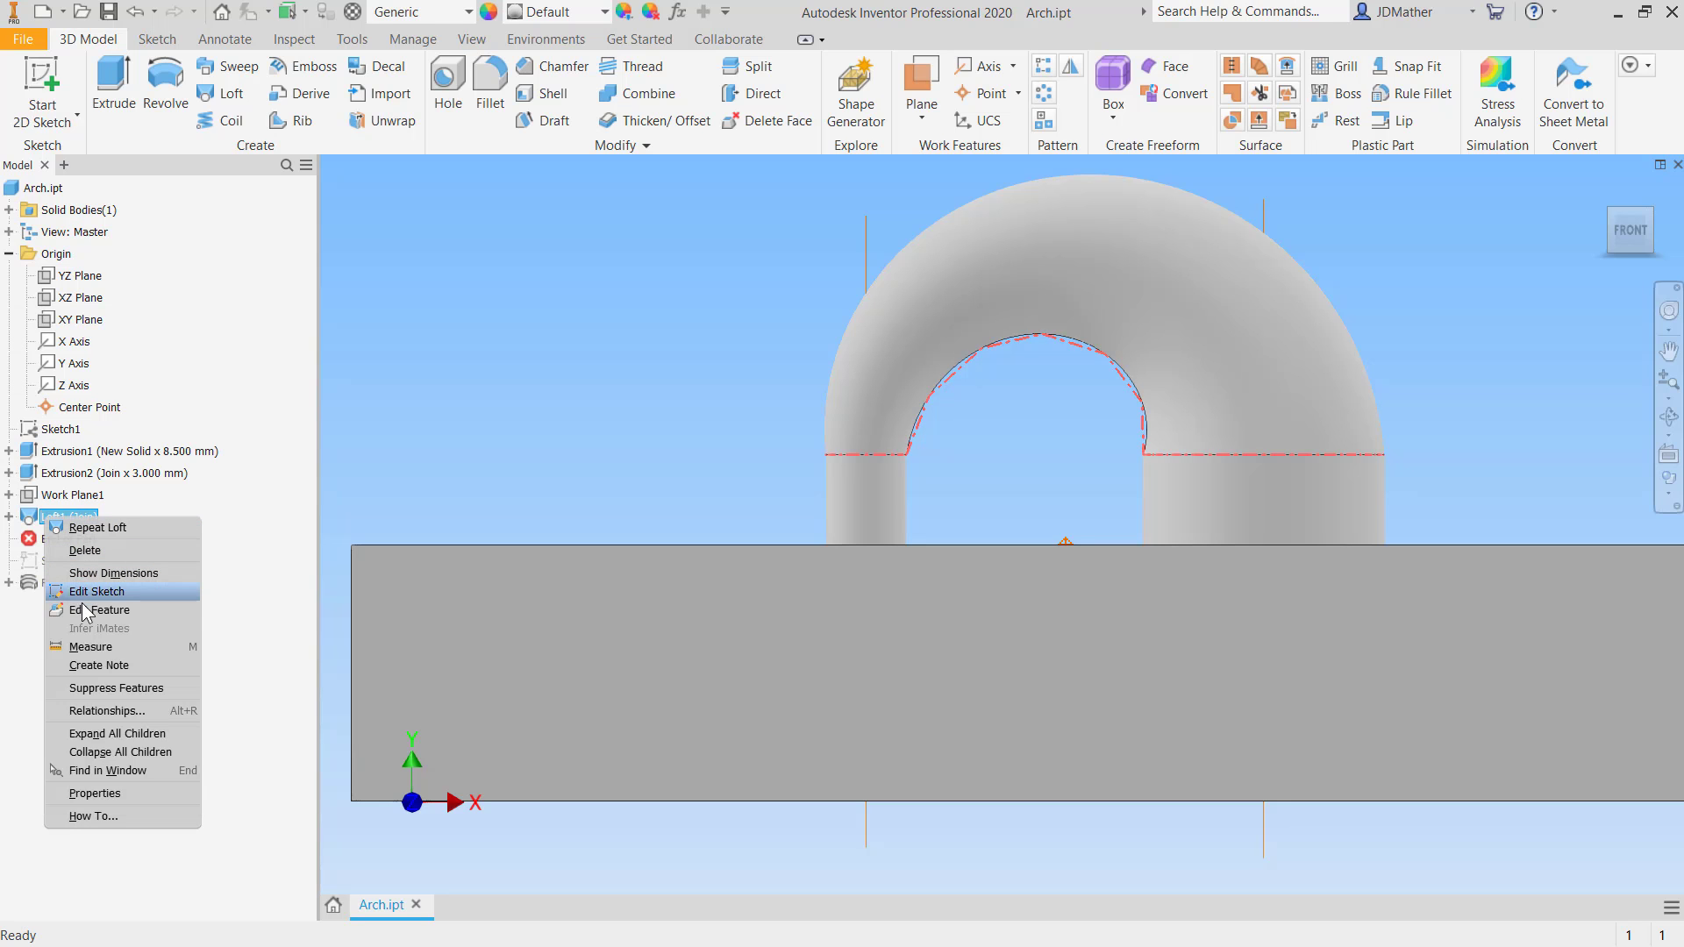
click(88, 608)
shift+middle_drag(842, 342, 1268, 364)
click(1222, 210)
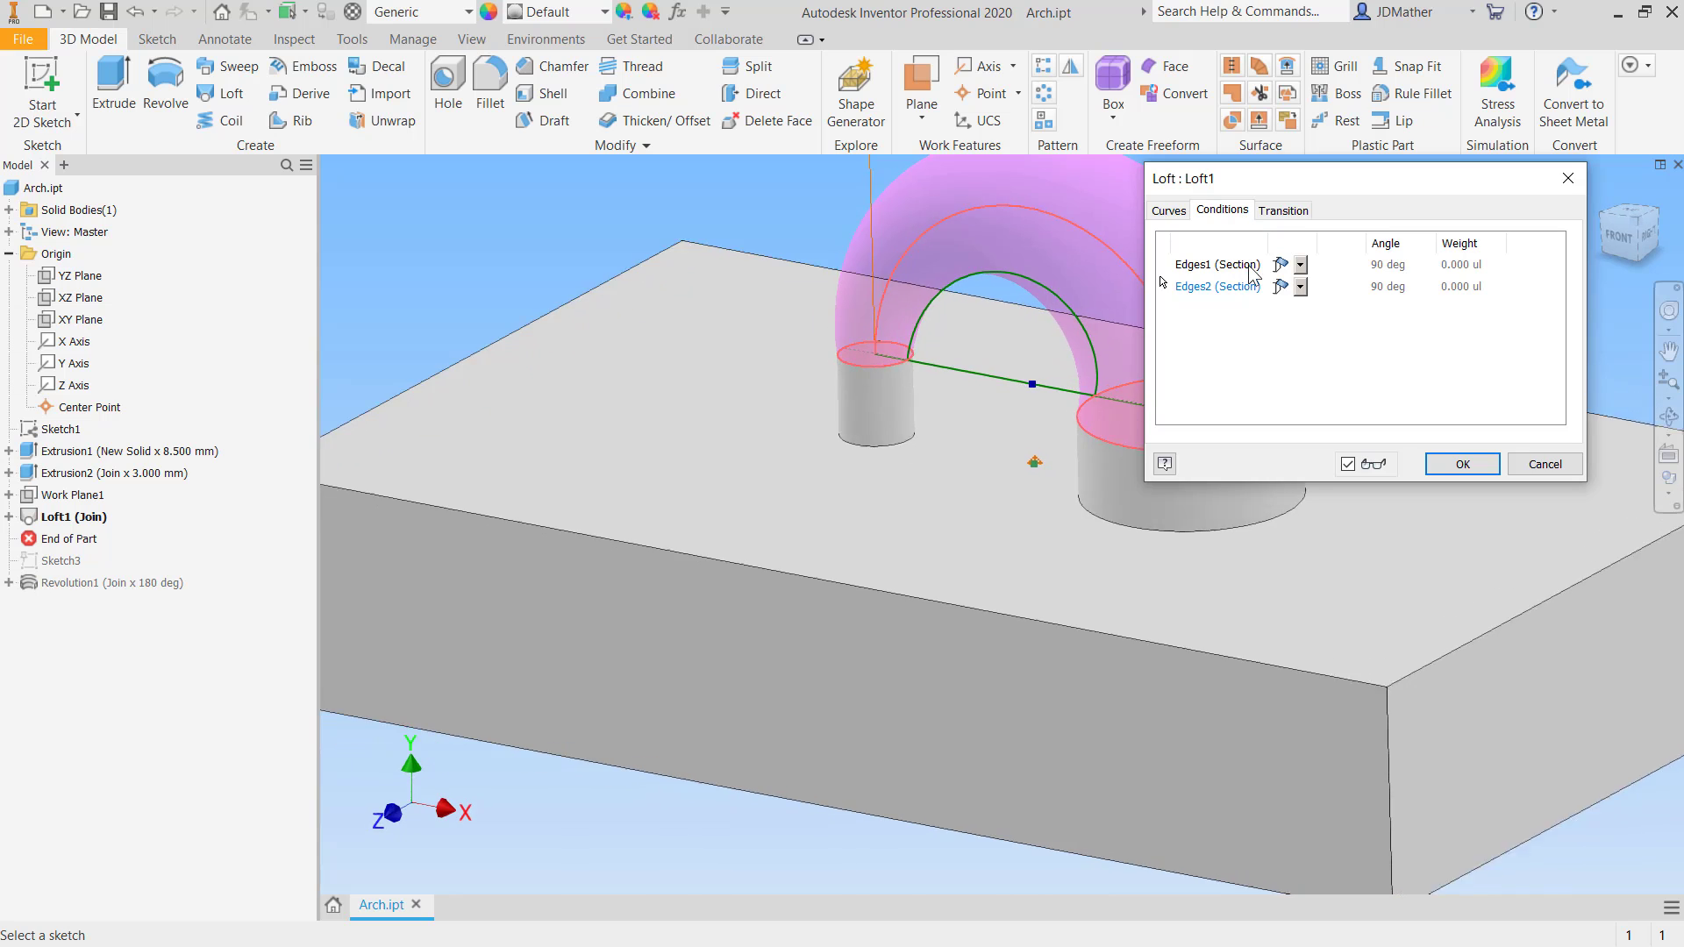
click(1300, 264)
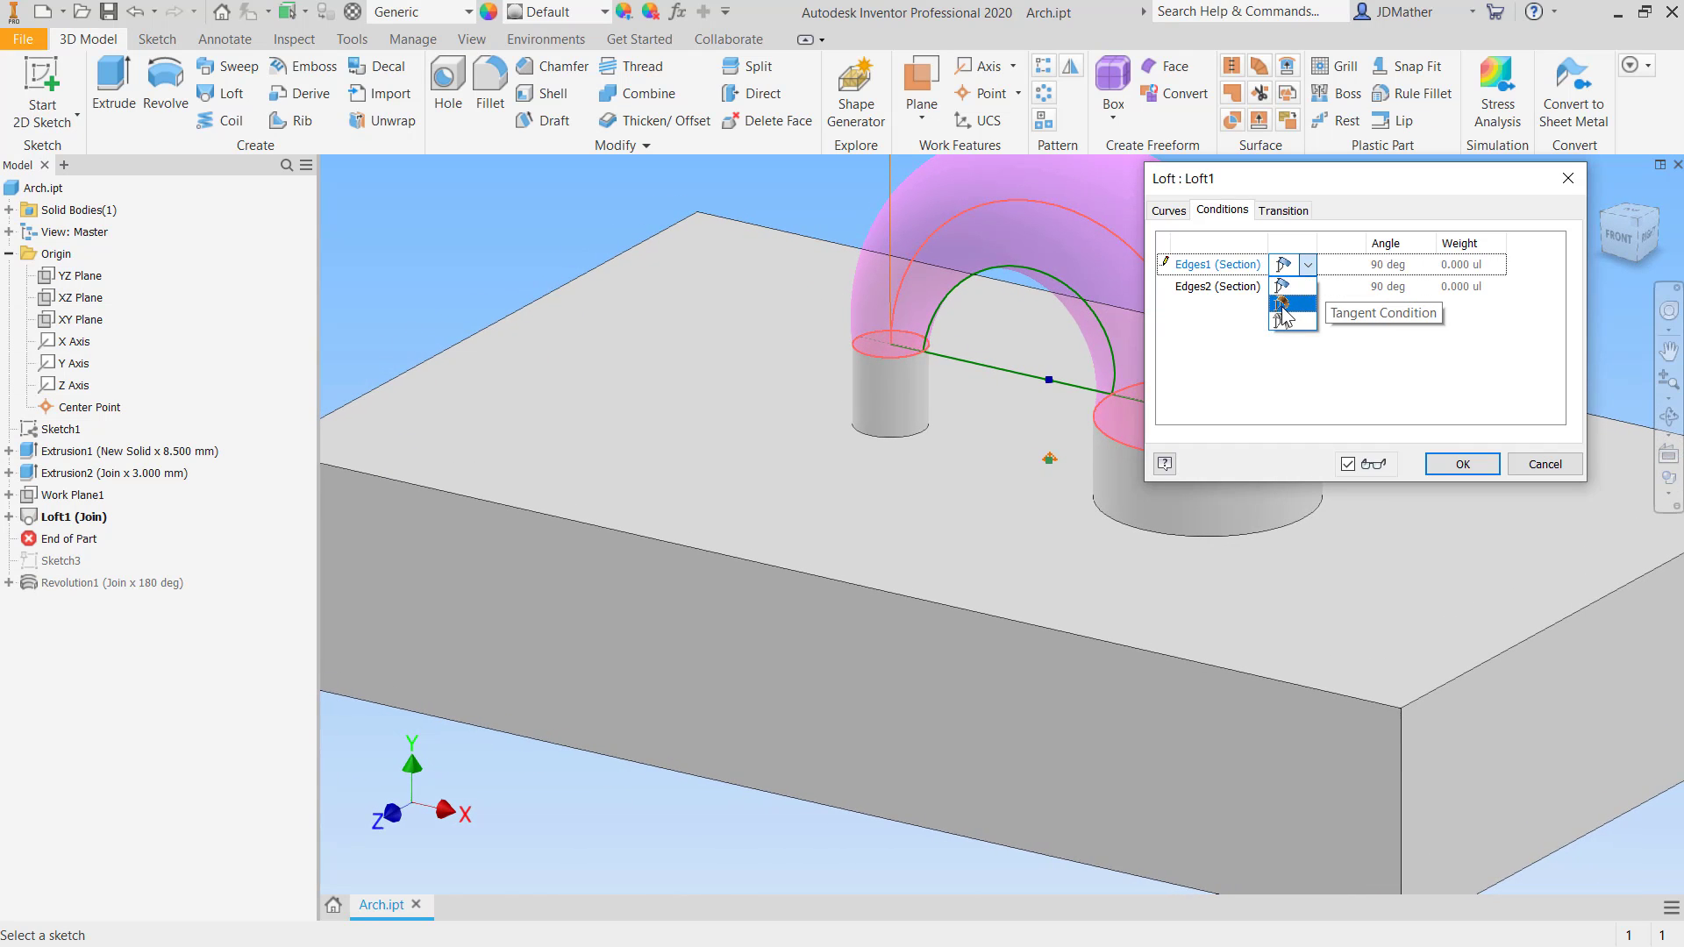
click(1282, 307)
click(1300, 287)
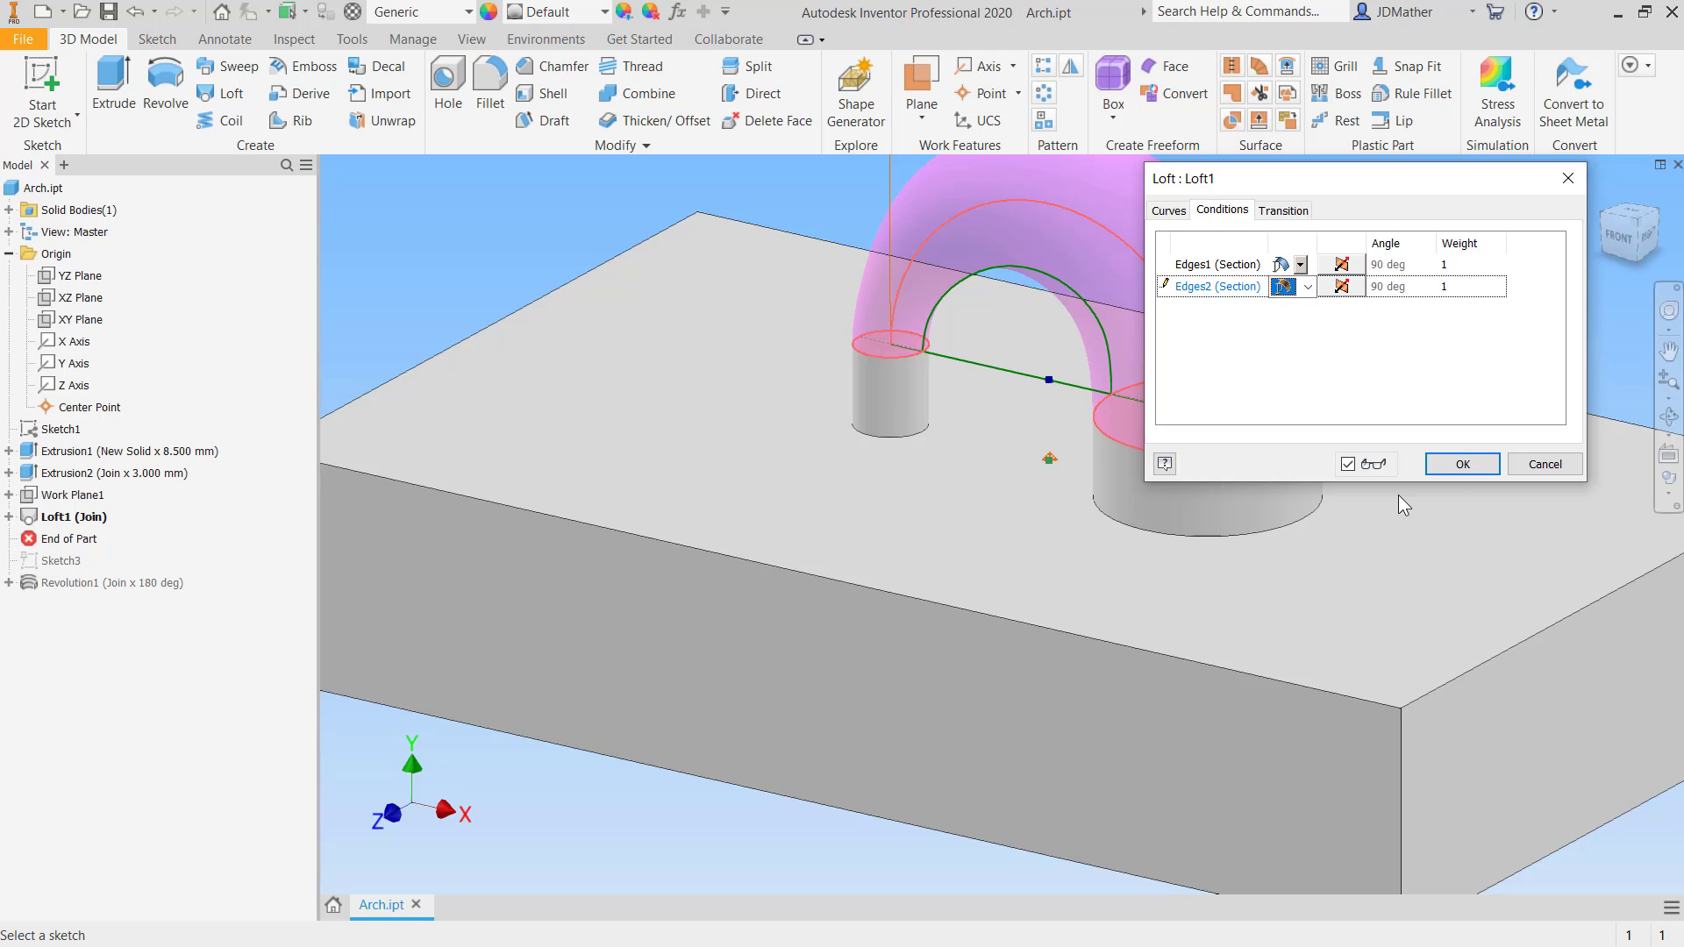
click(1449, 470)
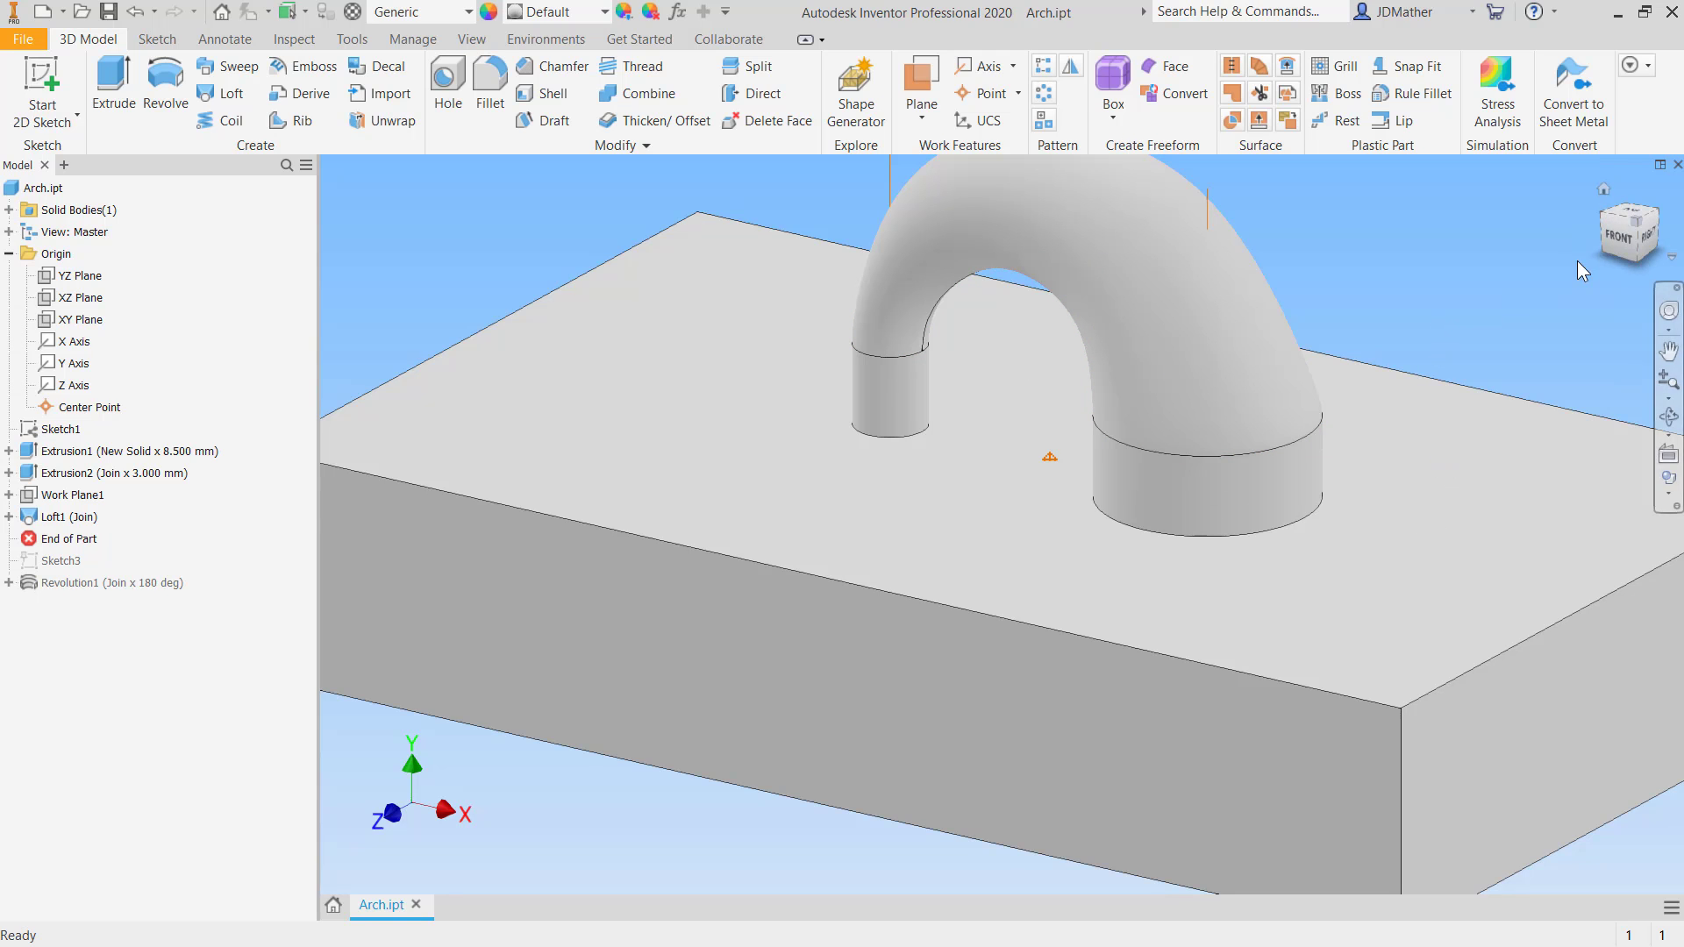
- Reopen the loft's conditions and try a tangent weight of 20, then 2, for the large peg's section (Edges2)
click(1614, 249)
scroll(998, 440, down, 1)
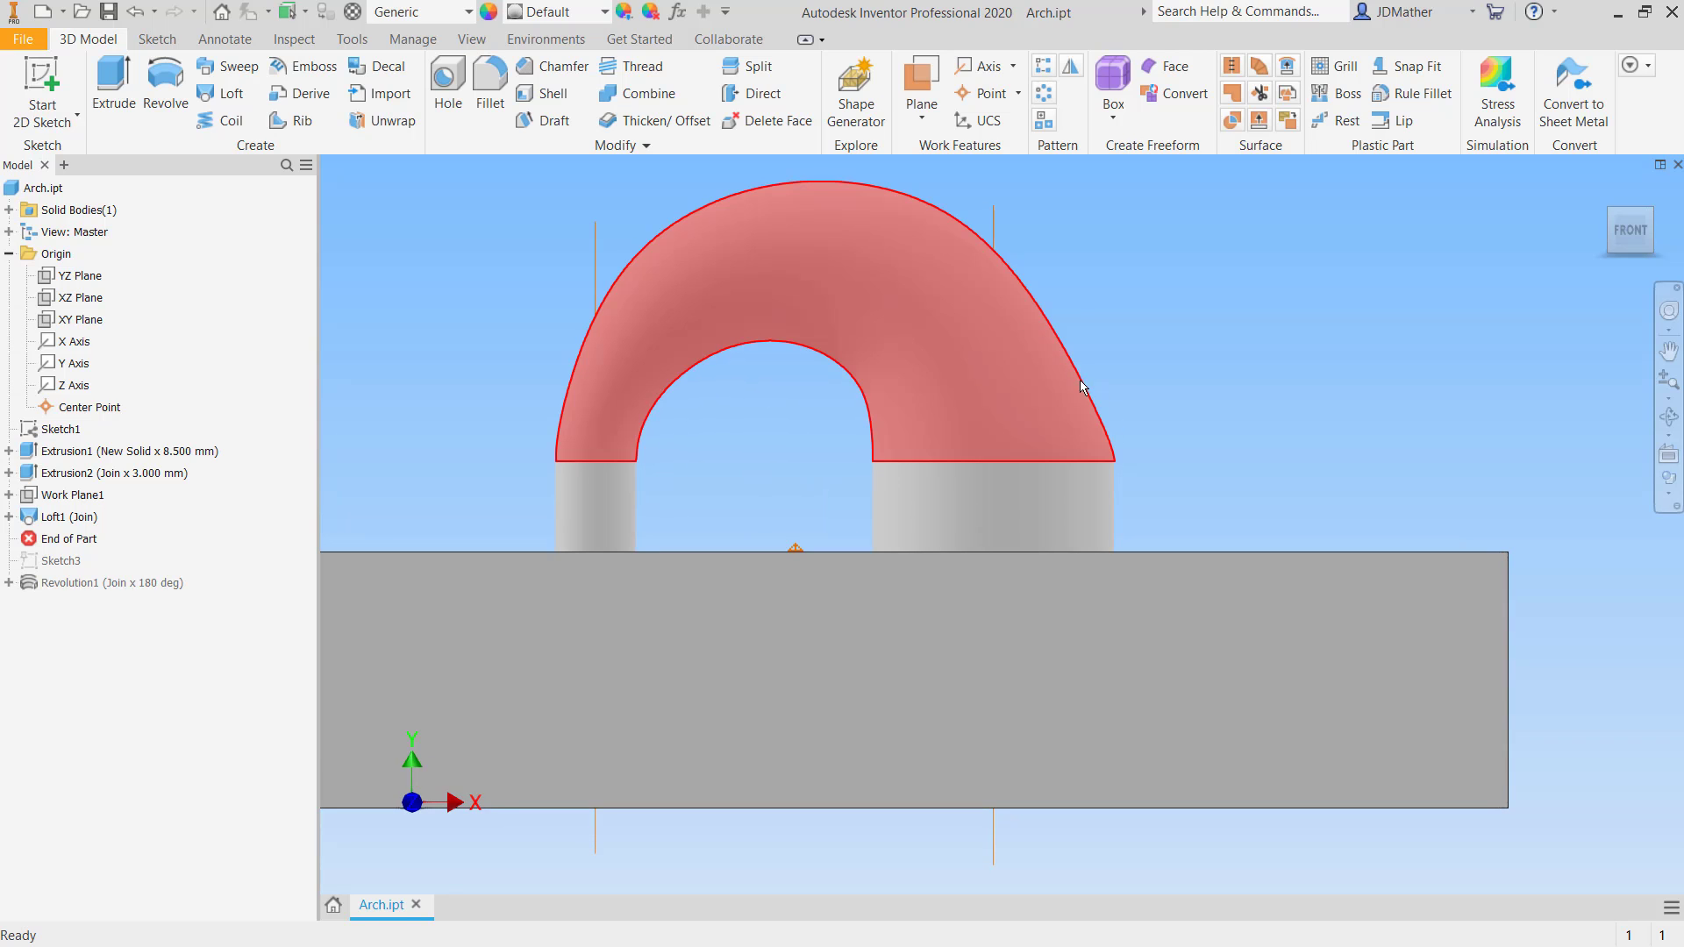
right_click(75, 520)
click(113, 597)
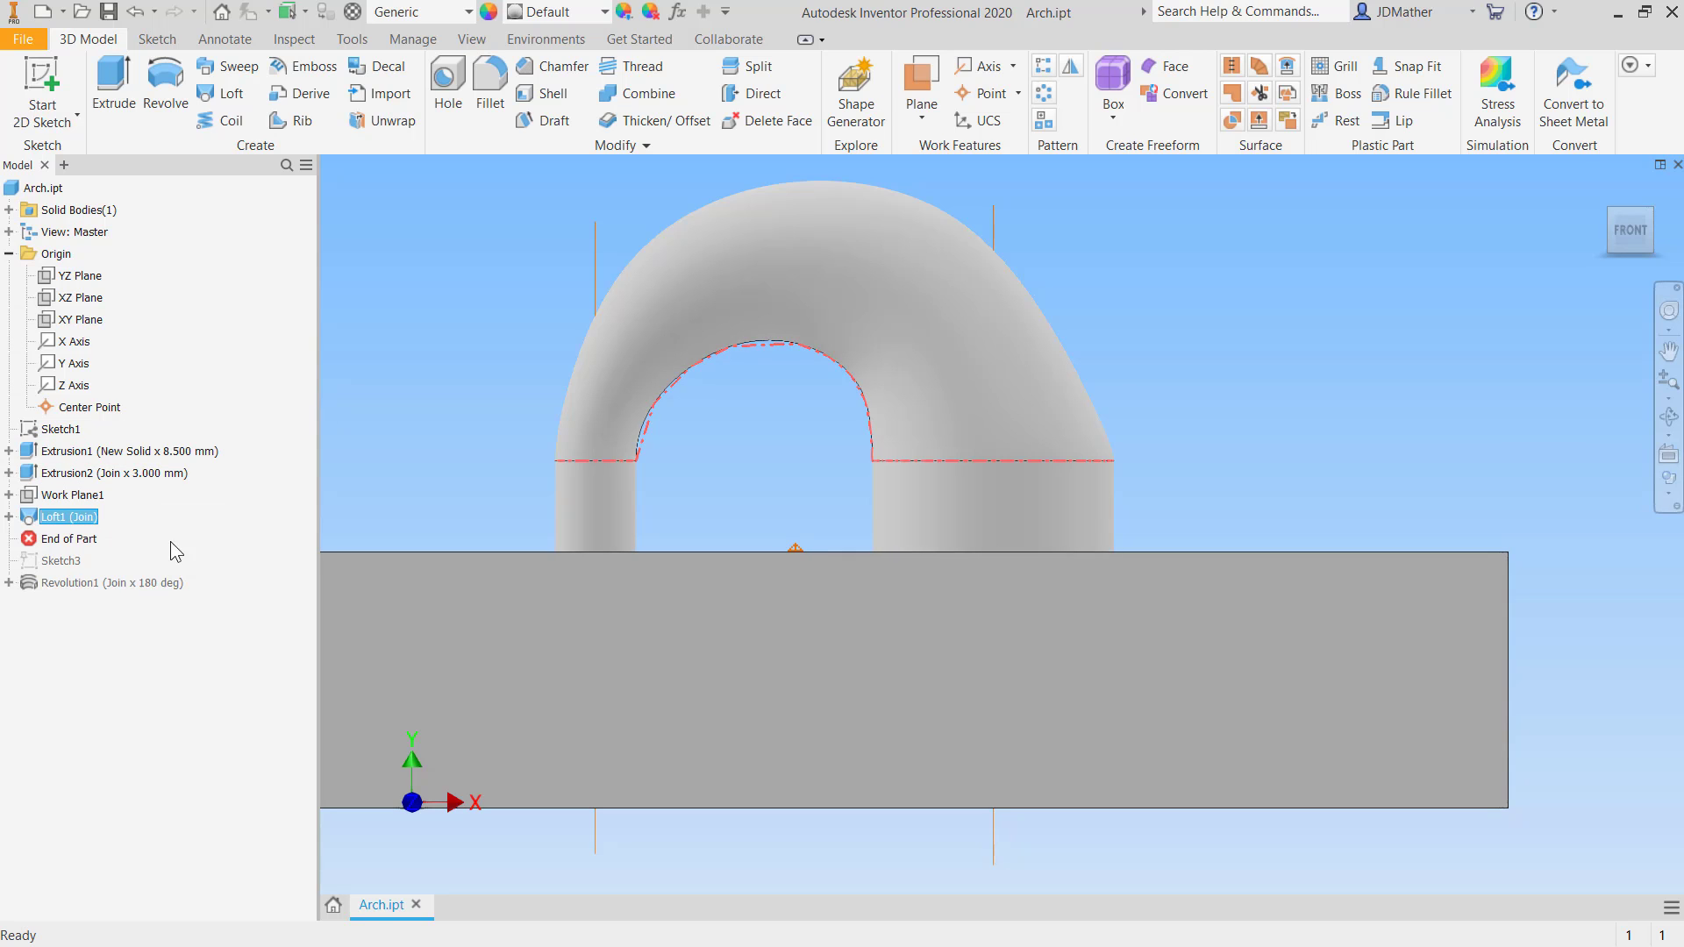
click(1245, 216)
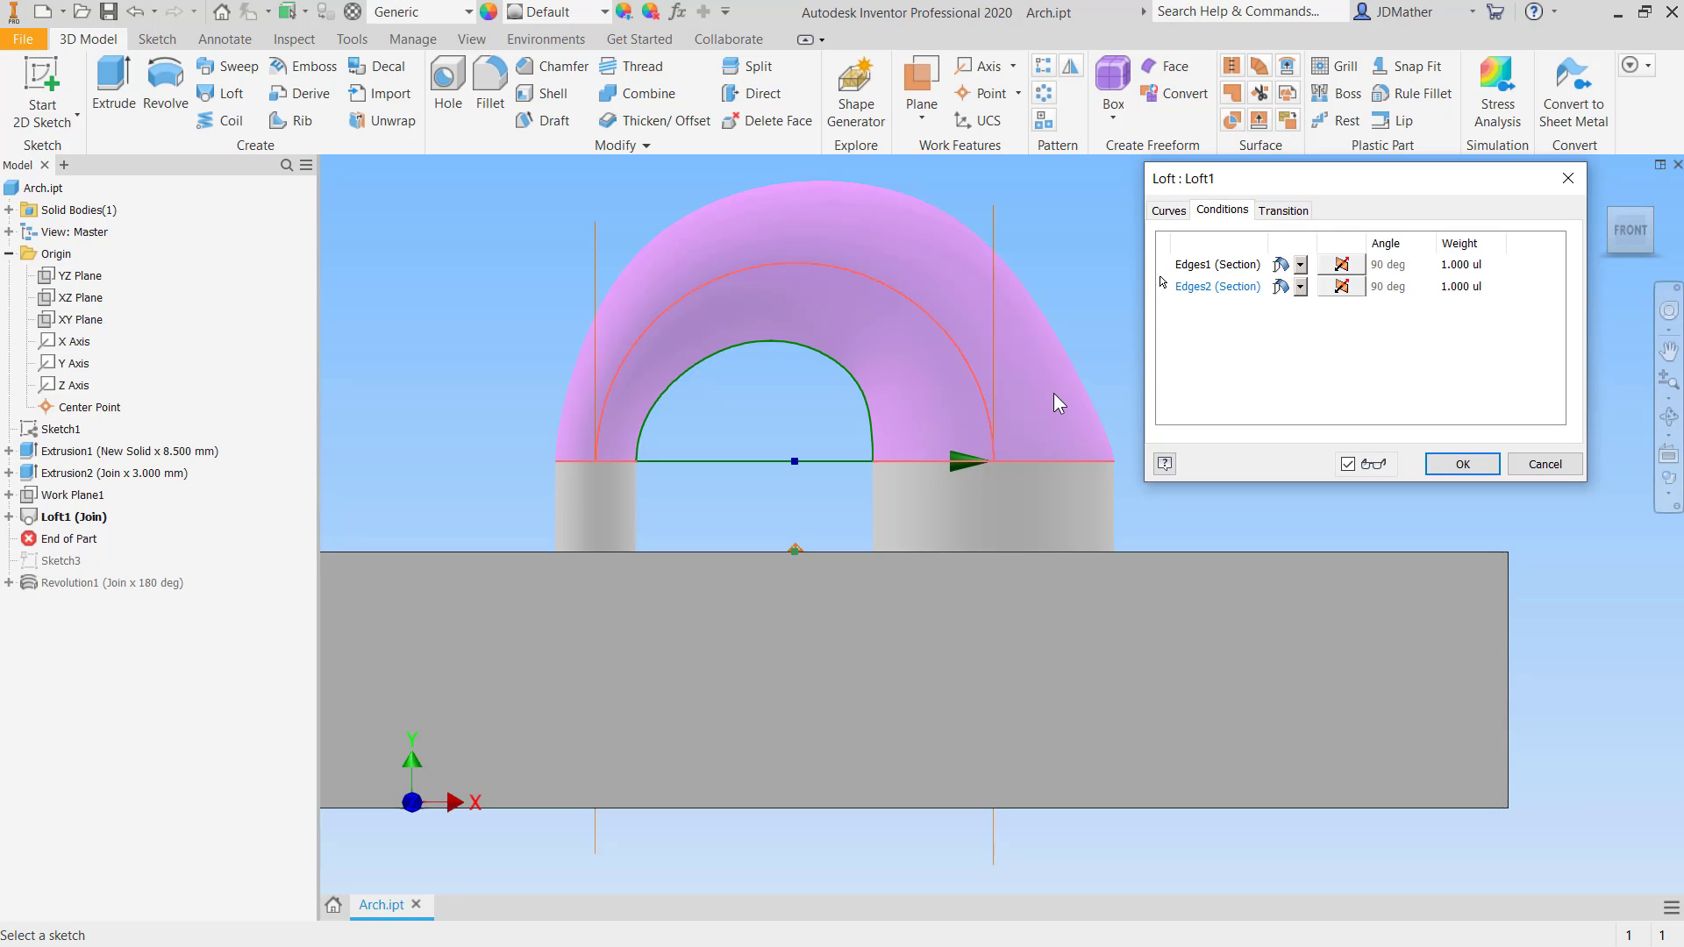
click(1466, 288)
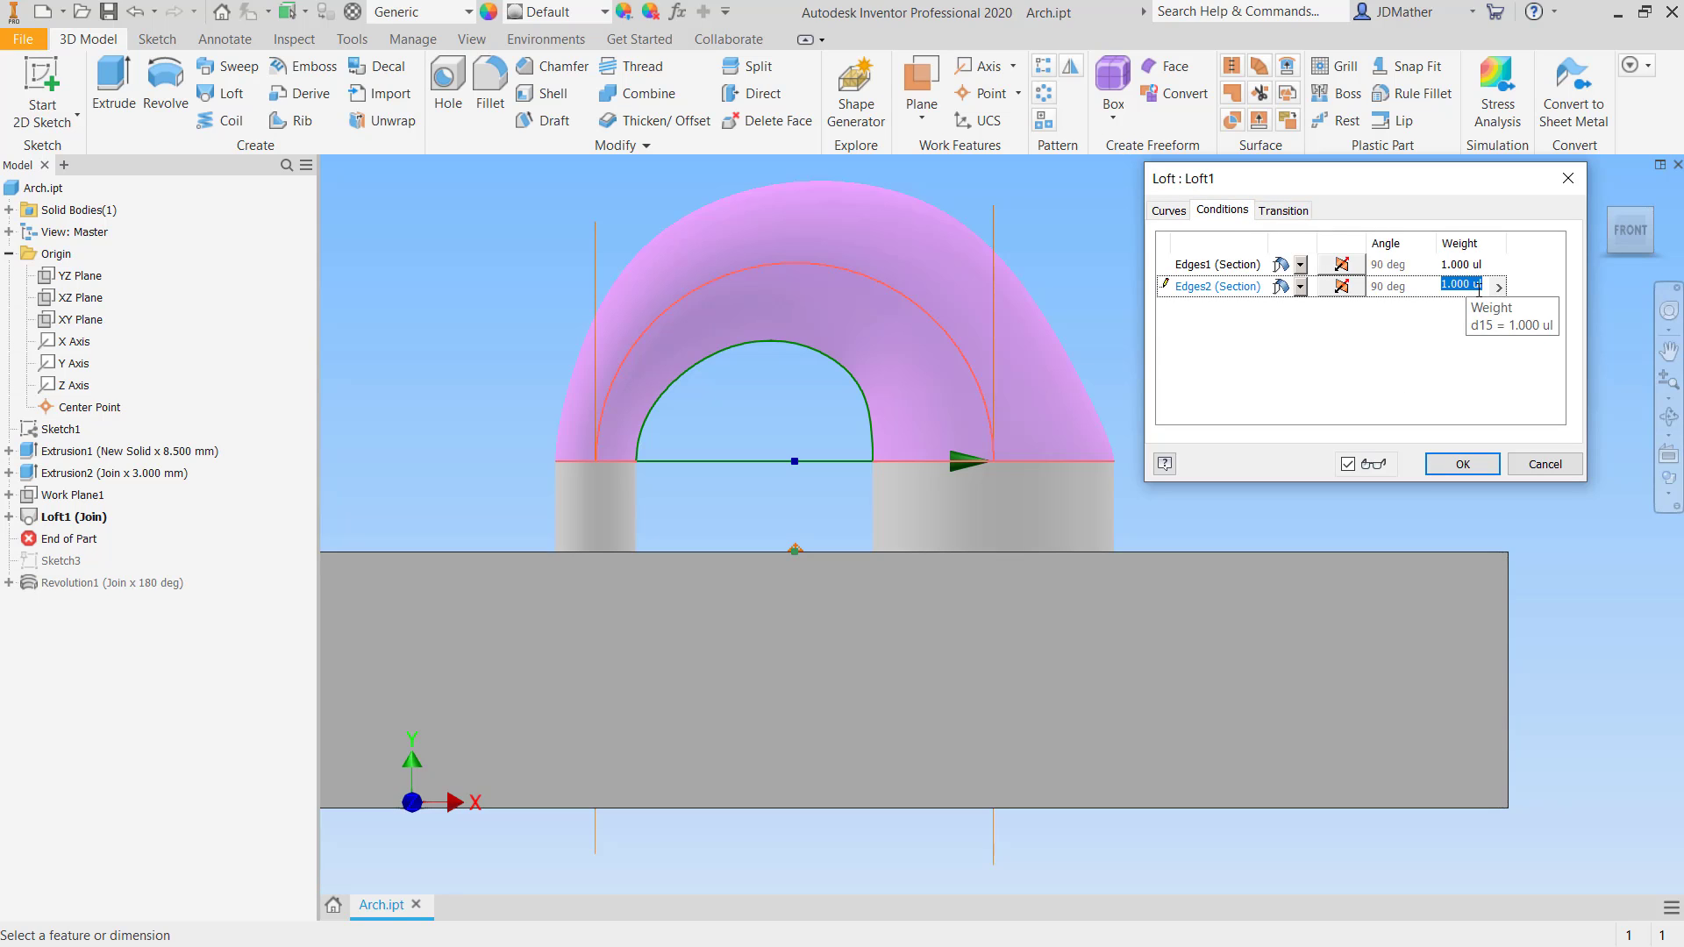
text(20)
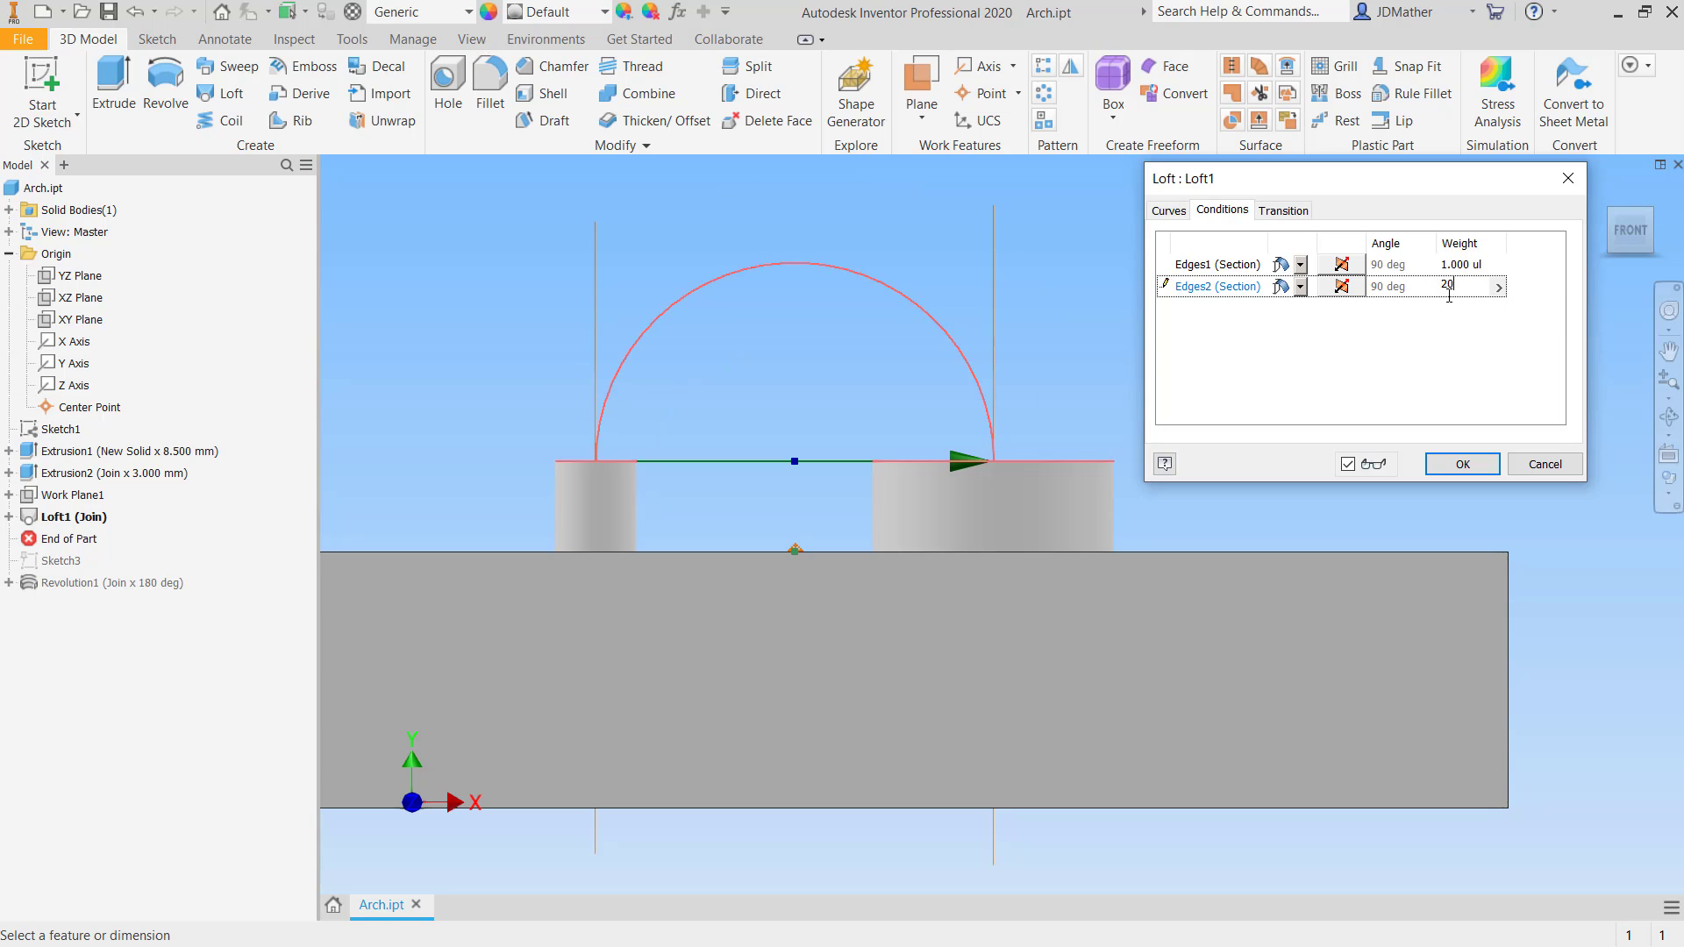
key(BackSpace)
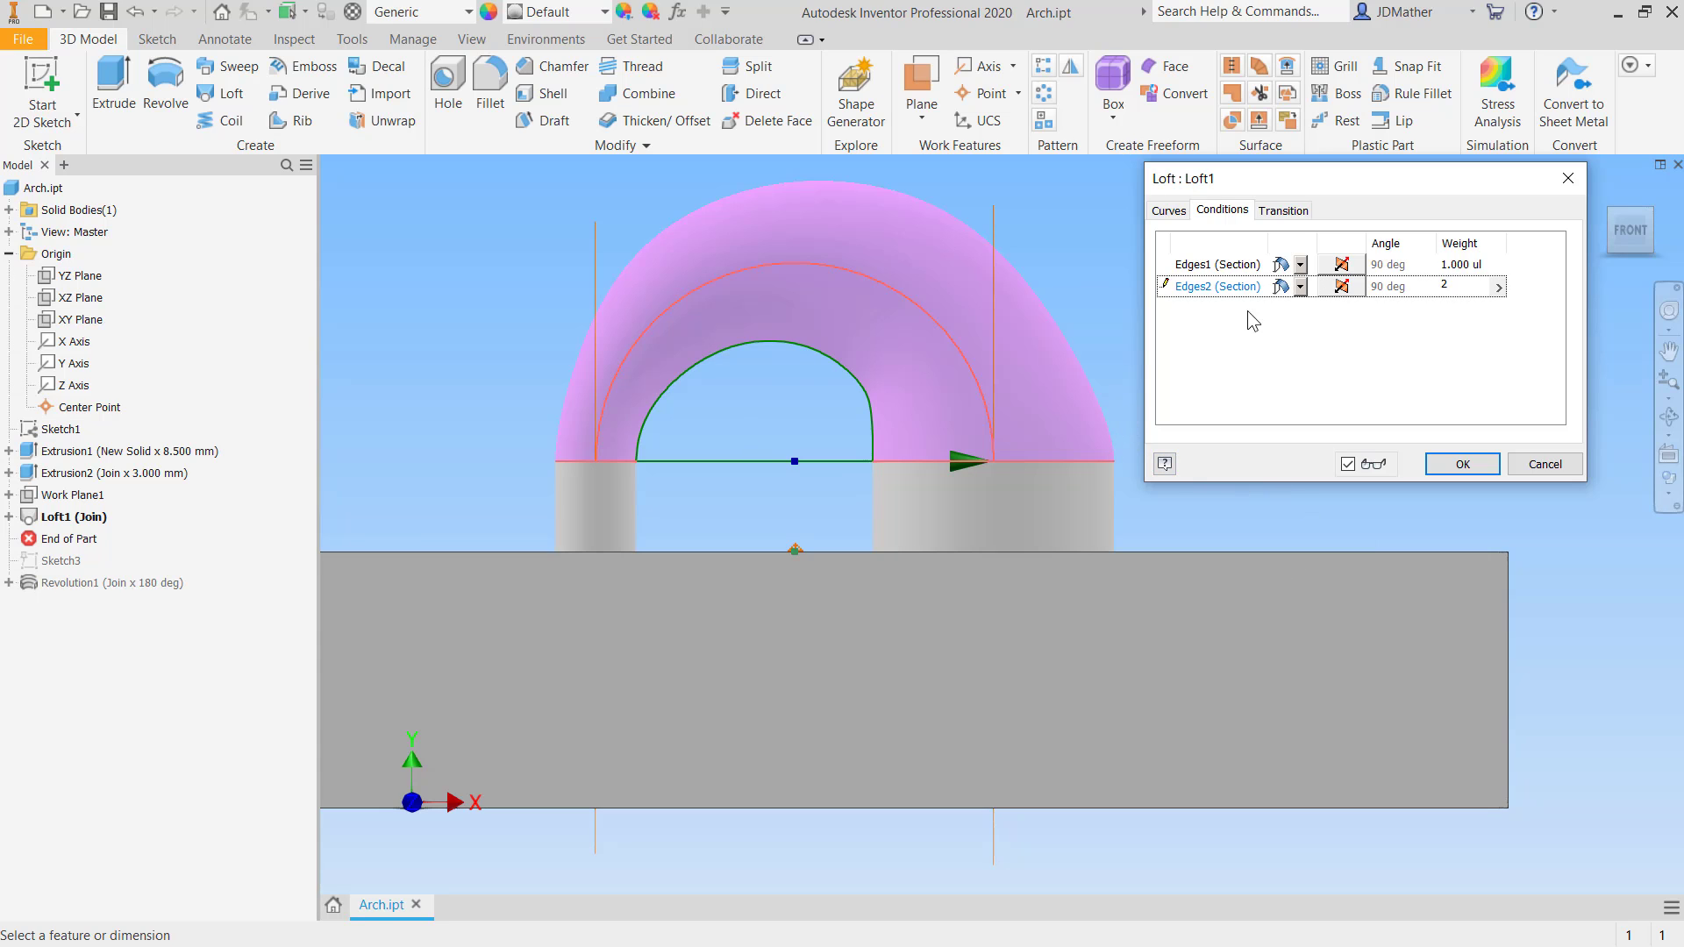
- Try tangent weights of 10, 5 and 2.5 for the large peg's section (Edges2), comparing the loft preview
double_click(1428, 292)
text(10)
click(1465, 309)
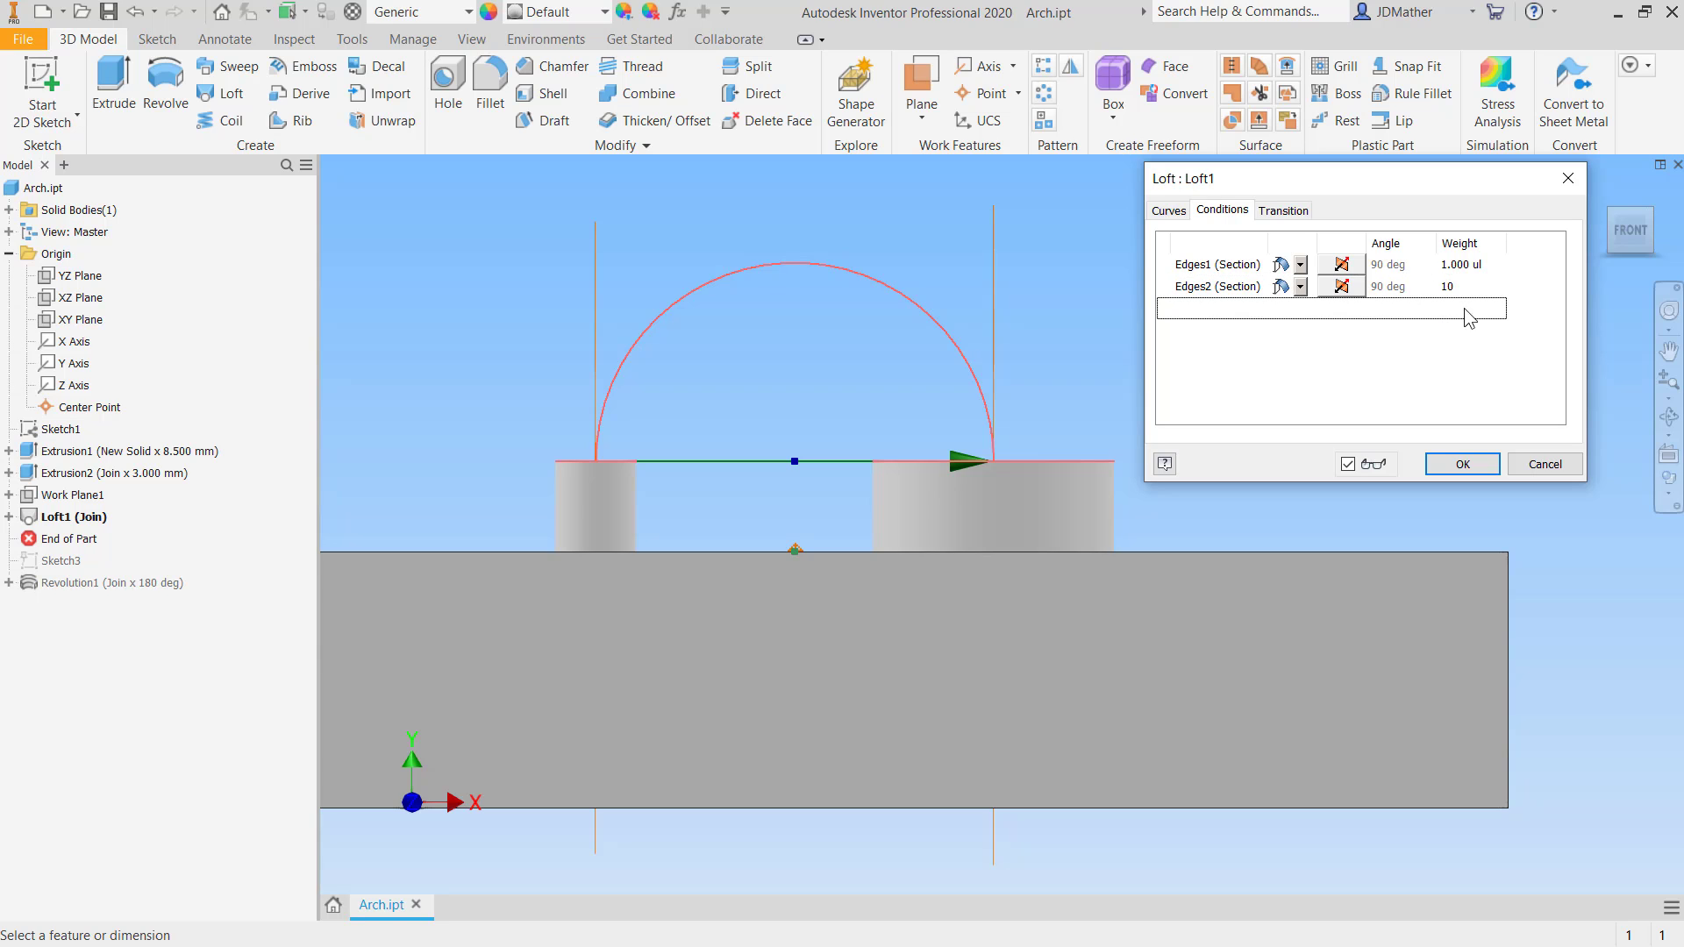
double_click(1462, 286)
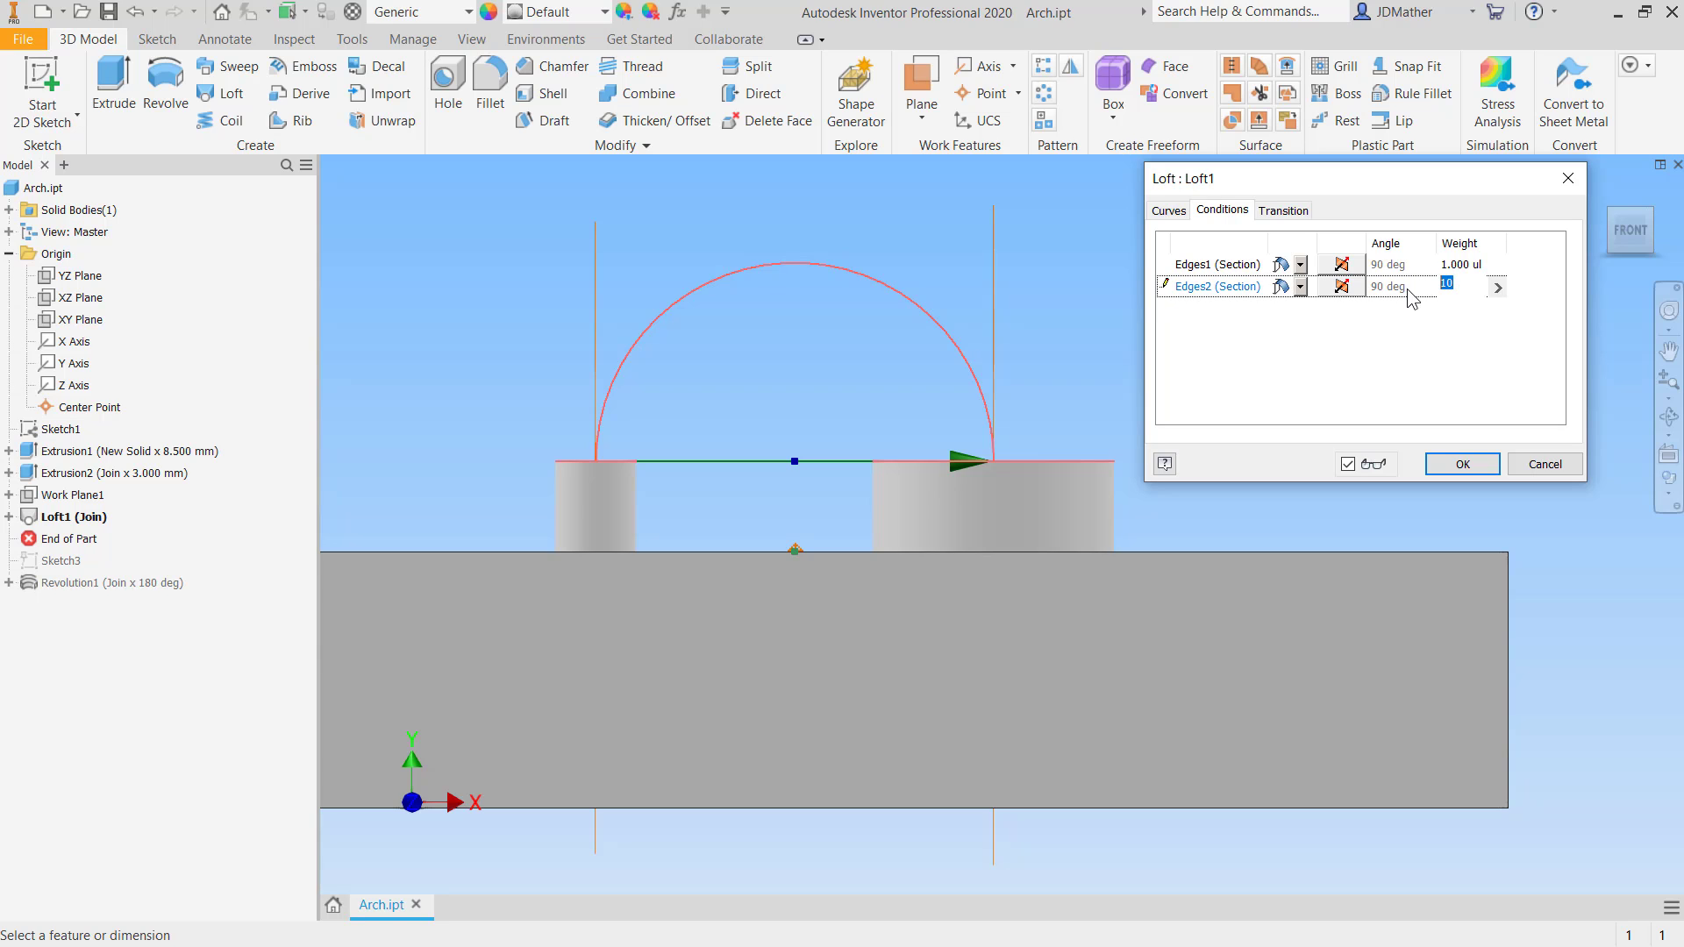
text(5)
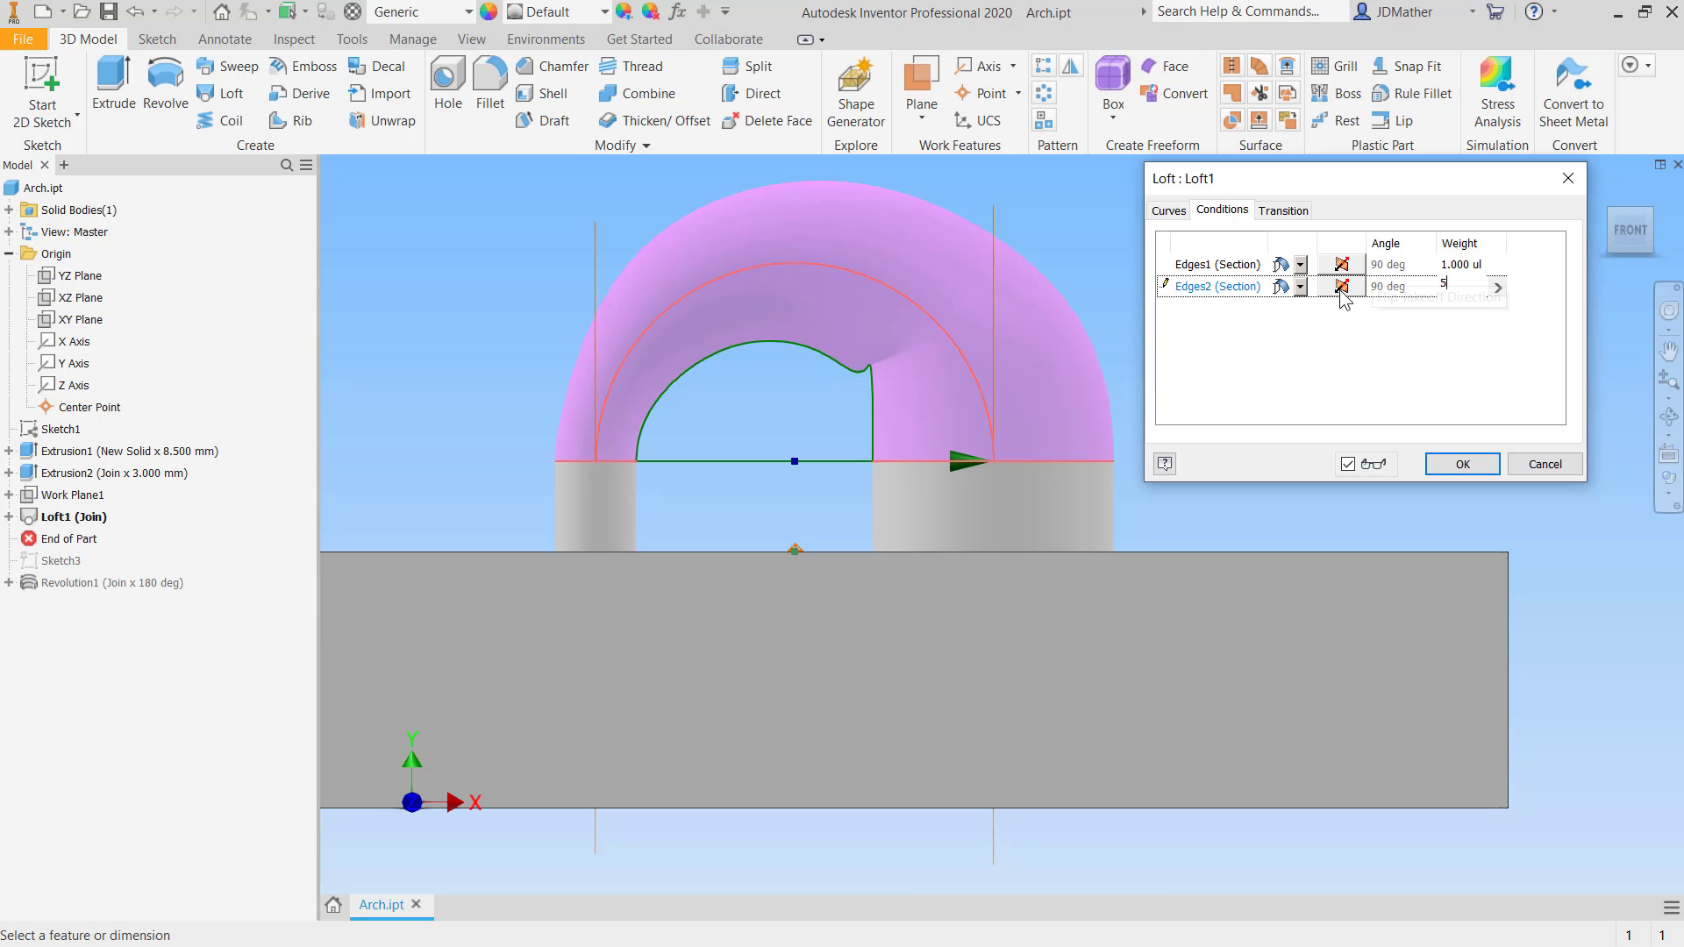
drag(1452, 284, 1388, 288)
text(2.5)
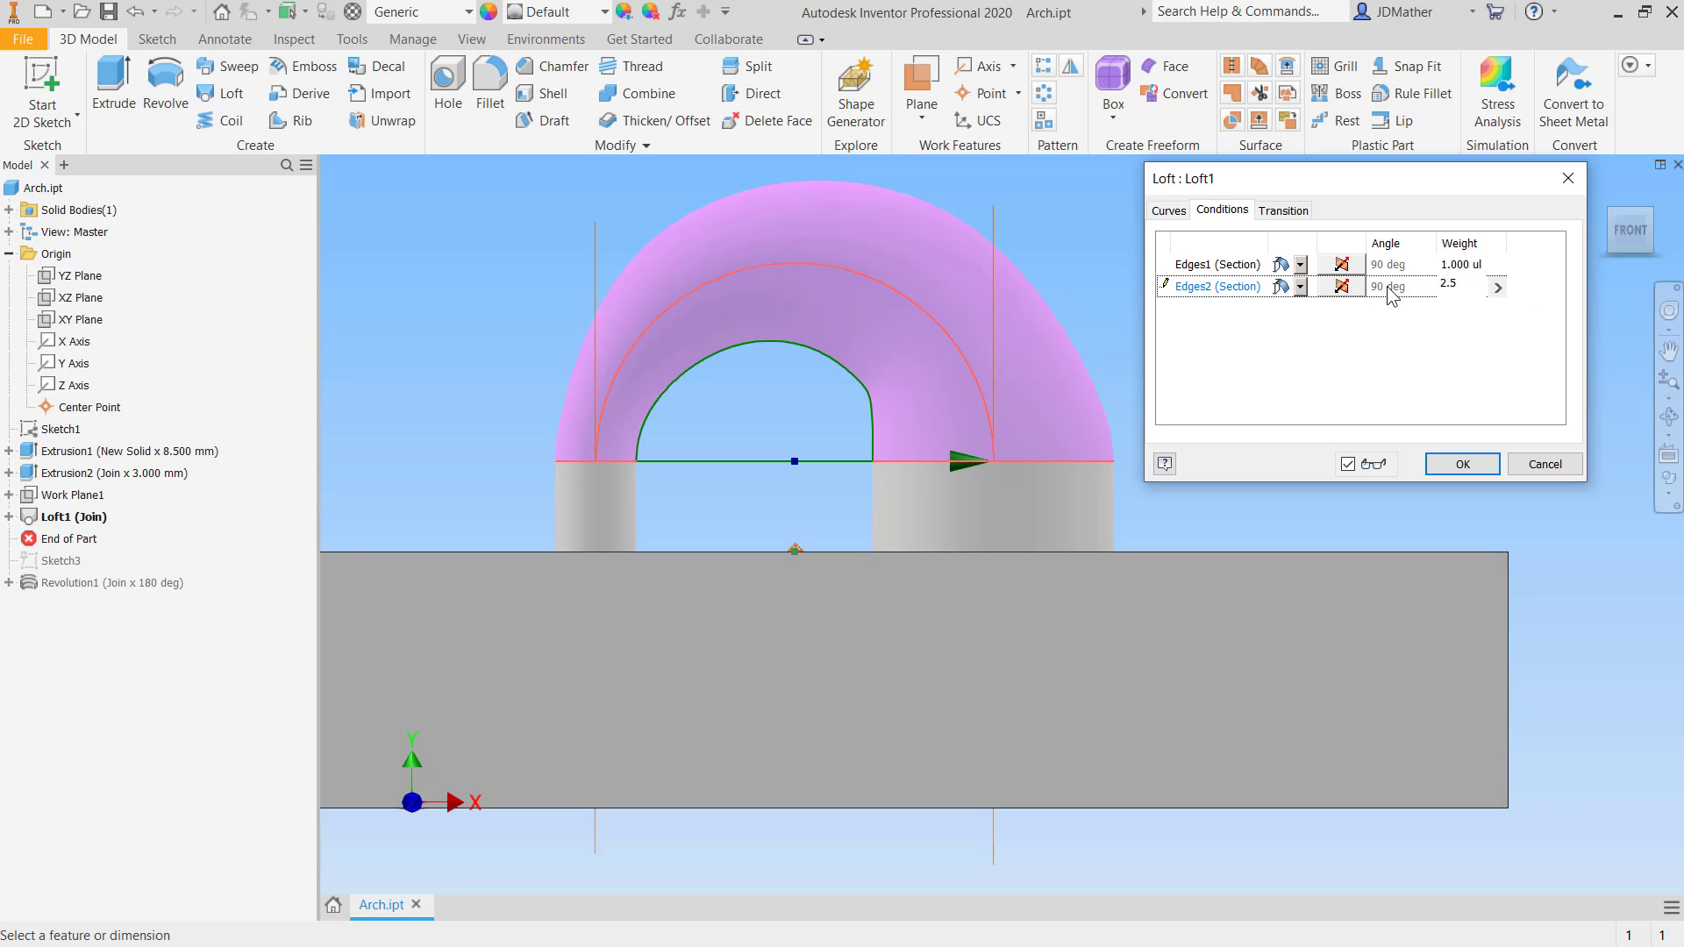
- Set the tangent weight of the large peg's section (Edges2) to 2 and apply the loft edit
click(1367, 364)
click(1449, 286)
text(2)
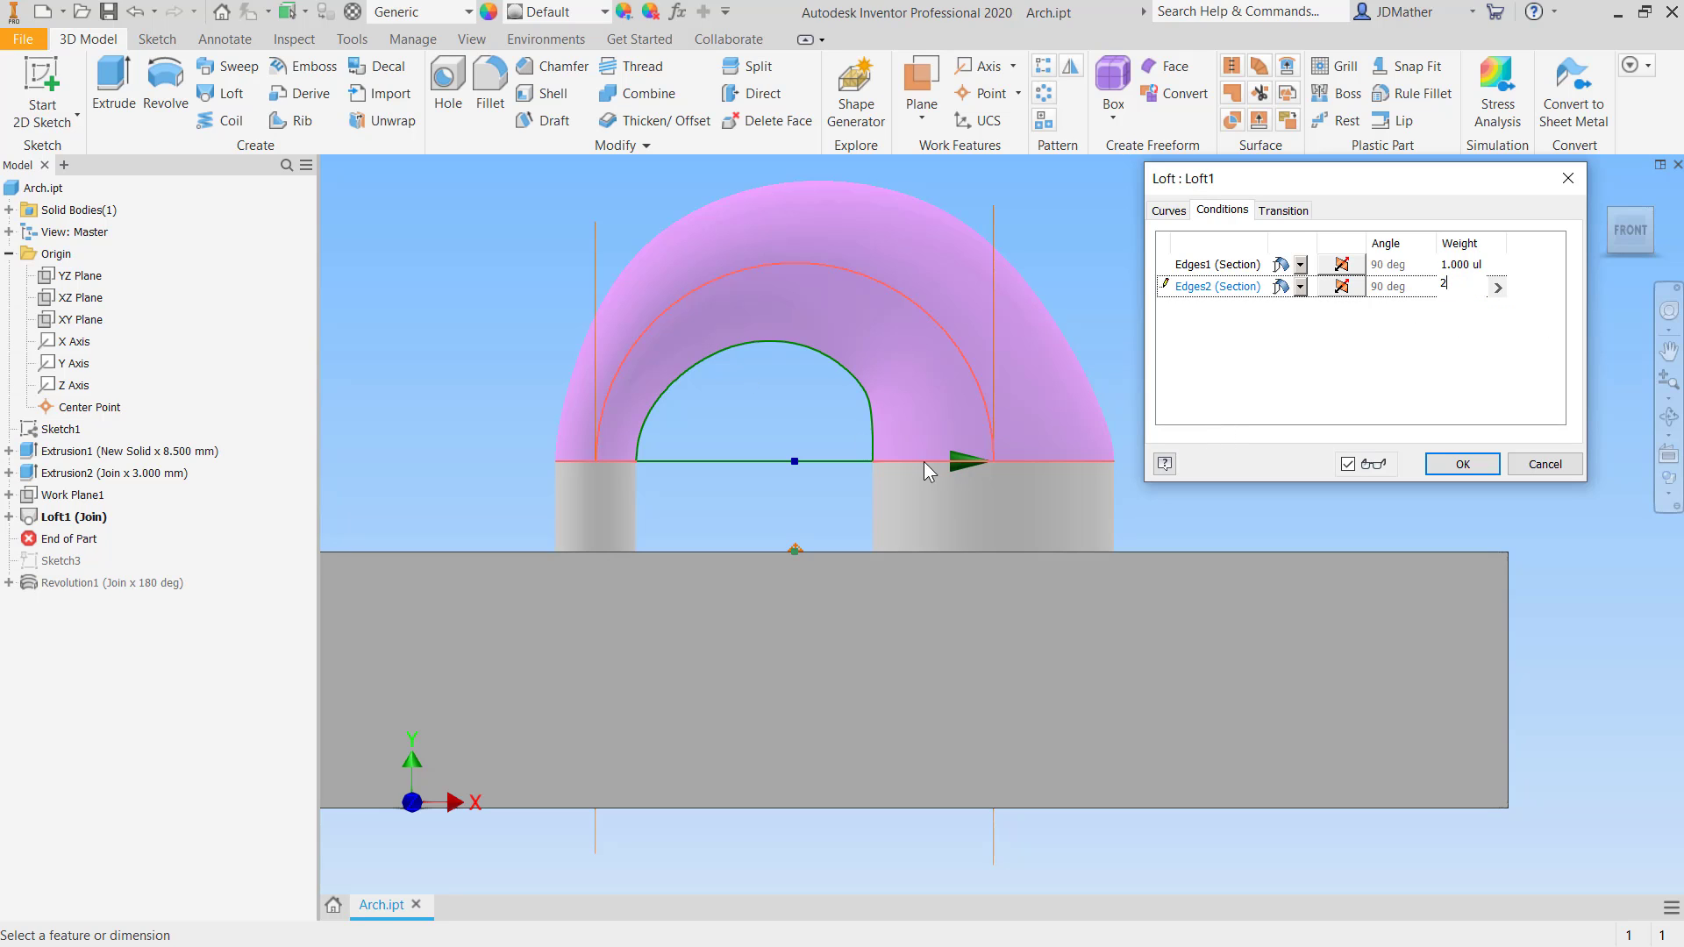
click(1462, 464)
key(F6)
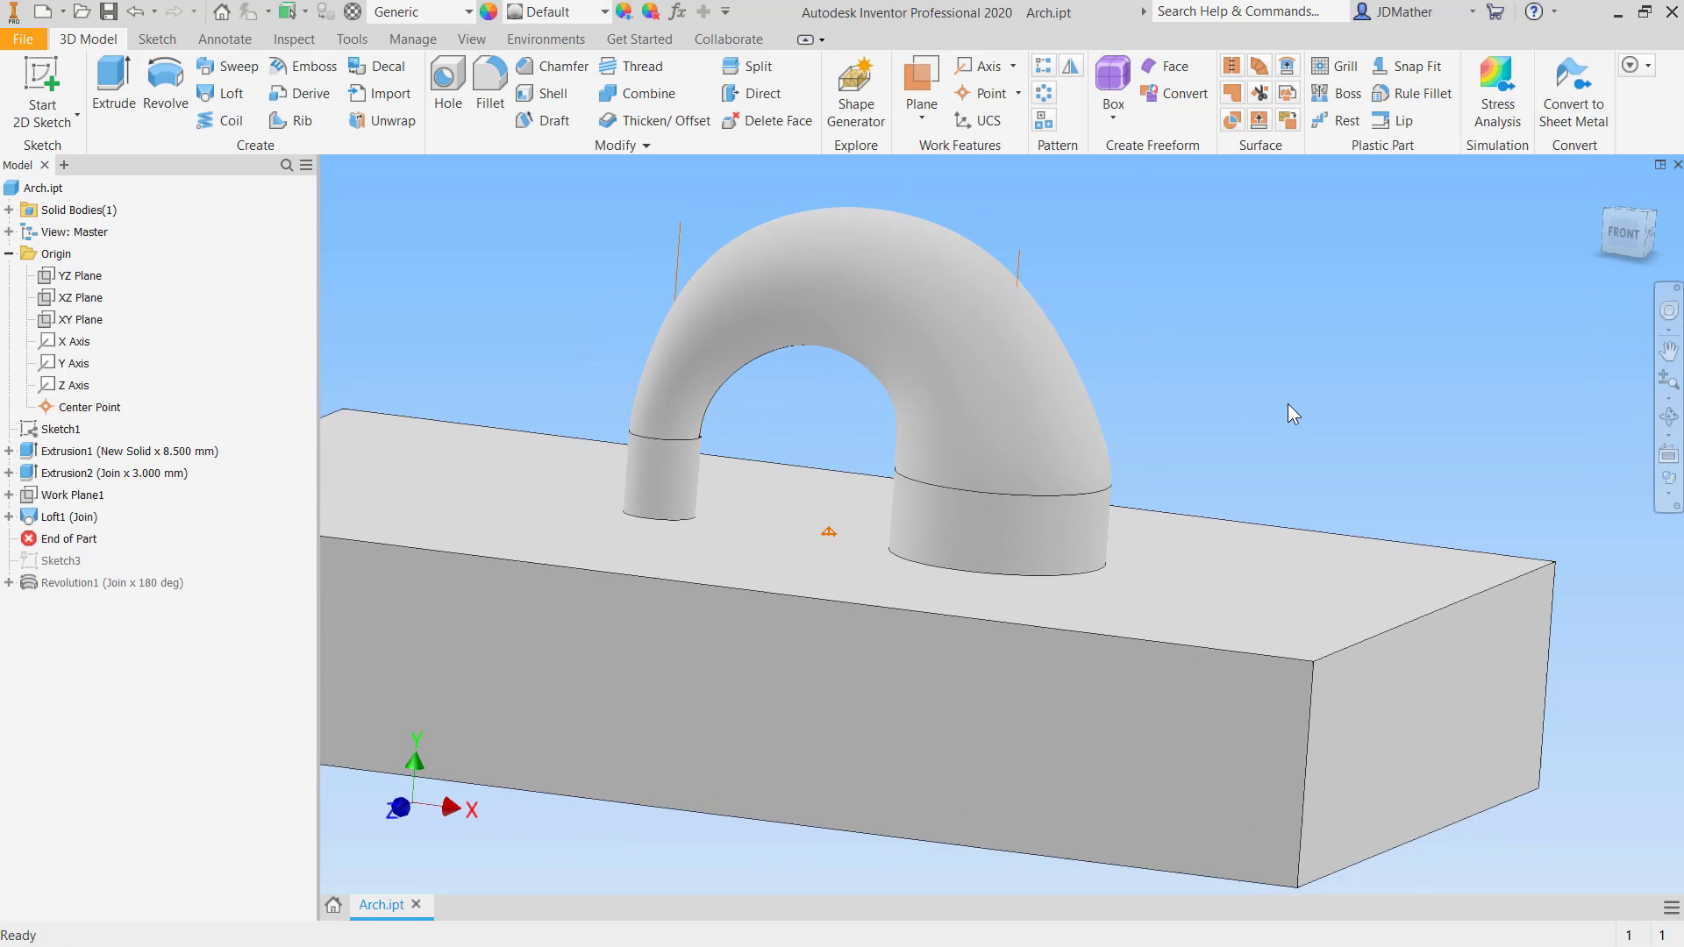